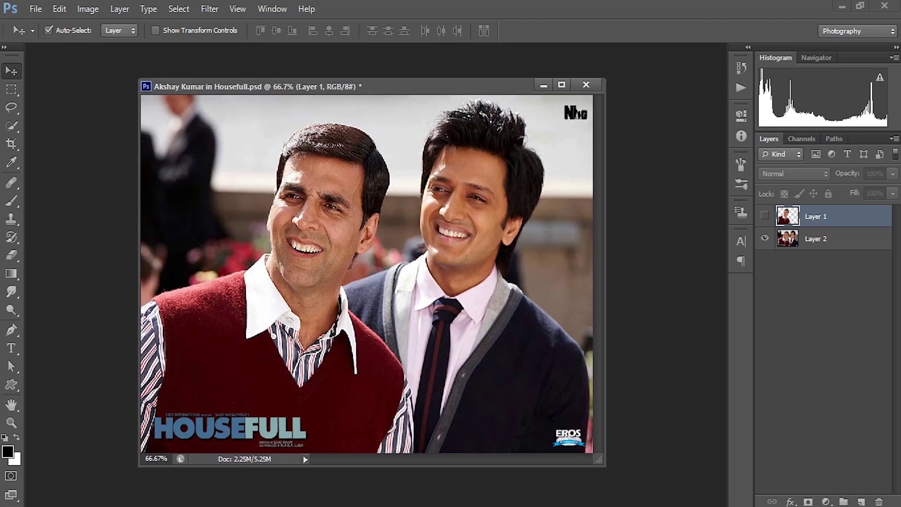
Step: Zoom in slightly, then show Layer 1's cut-out alone by hiding the Layer 2 photo
{"action": "key", "text": "z"}
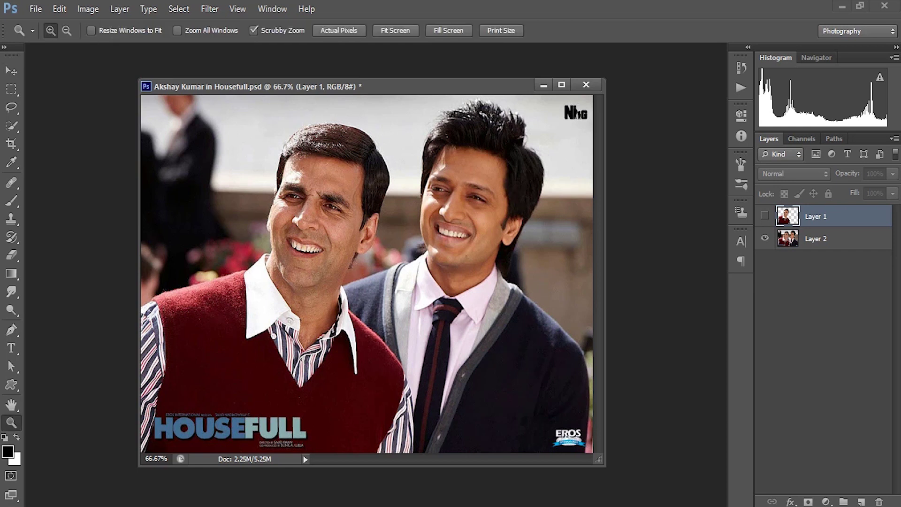
{"action": "left_click_drag", "start_coordinate": [317, 212], "coordinate": [318, 212]}
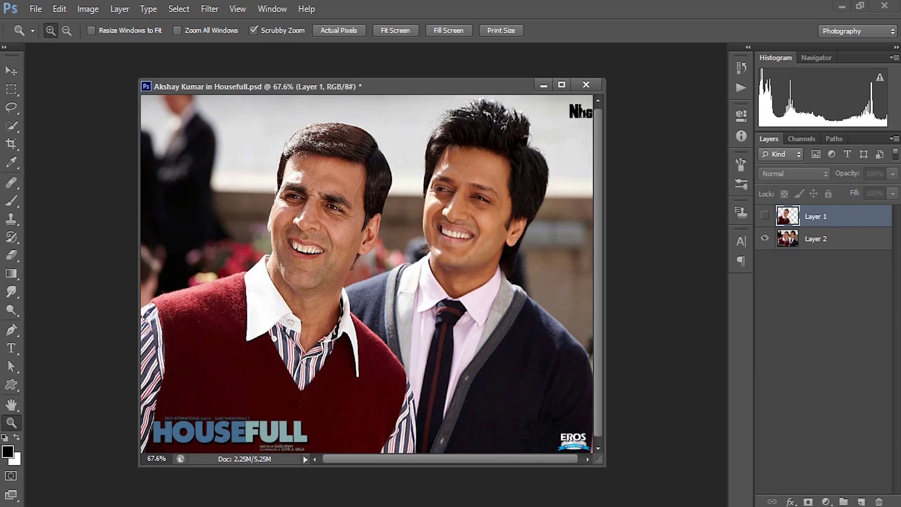
{"action": "left_click", "coordinate": [764, 216]}
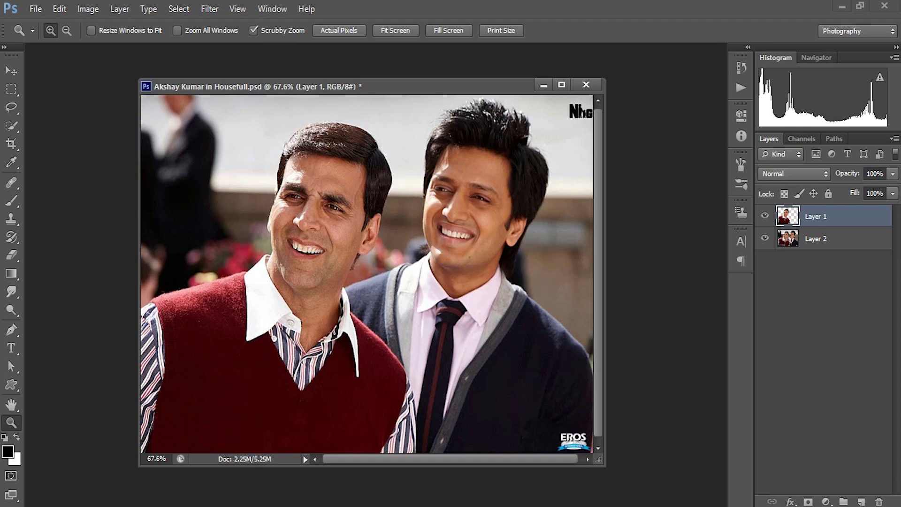
{"action": "left_click", "coordinate": [764, 239]}
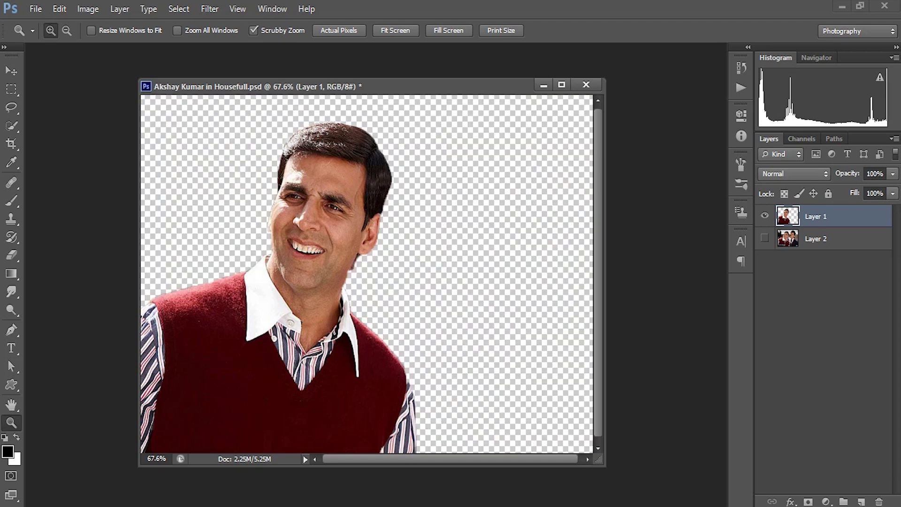
{"action": "key", "text": "v"}
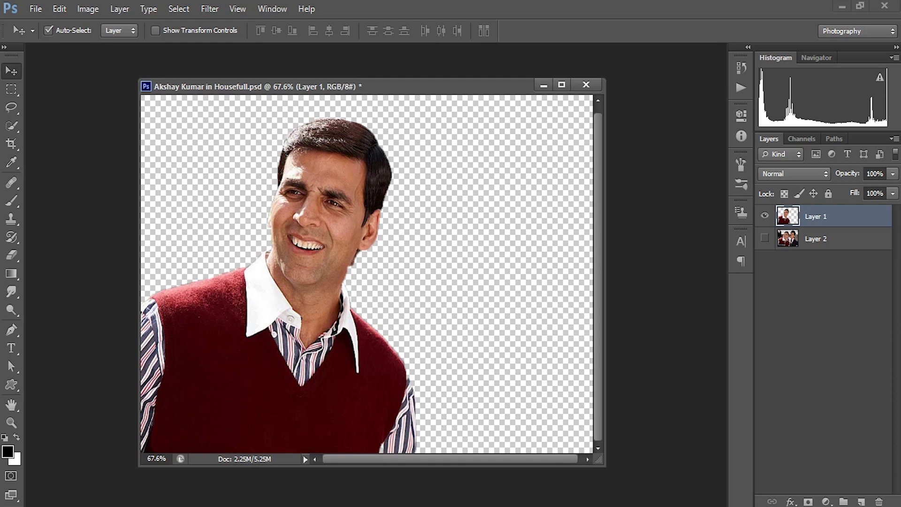
Step: Duplicate Layer 1 and hide the original so only the copy shows
{"action": "right_click", "coordinate": [845, 217]}
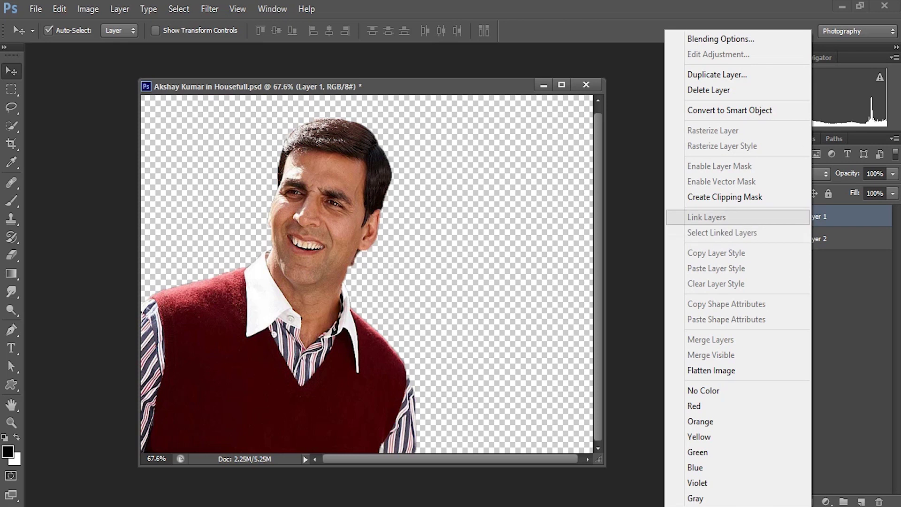
{"action": "left_click", "coordinate": [716, 73]}
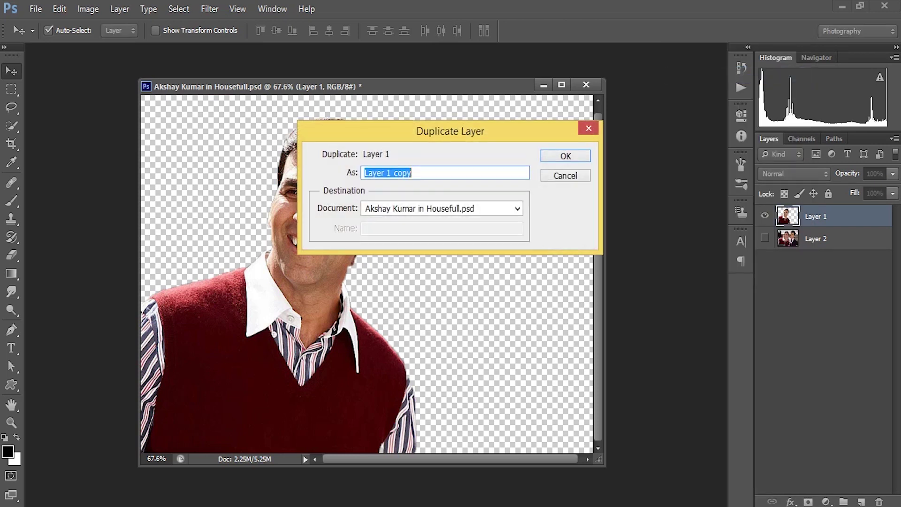
{"action": "key", "text": "Return"}
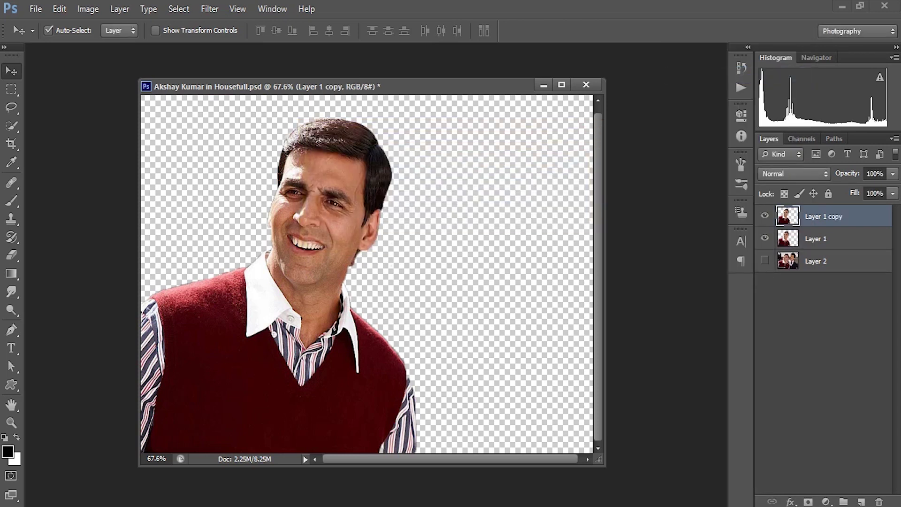
{"action": "left_click", "coordinate": [765, 239]}
{"action": "scroll", "coordinate": [409, 282], "scroll_direction": "up", "scroll_amount": 1}
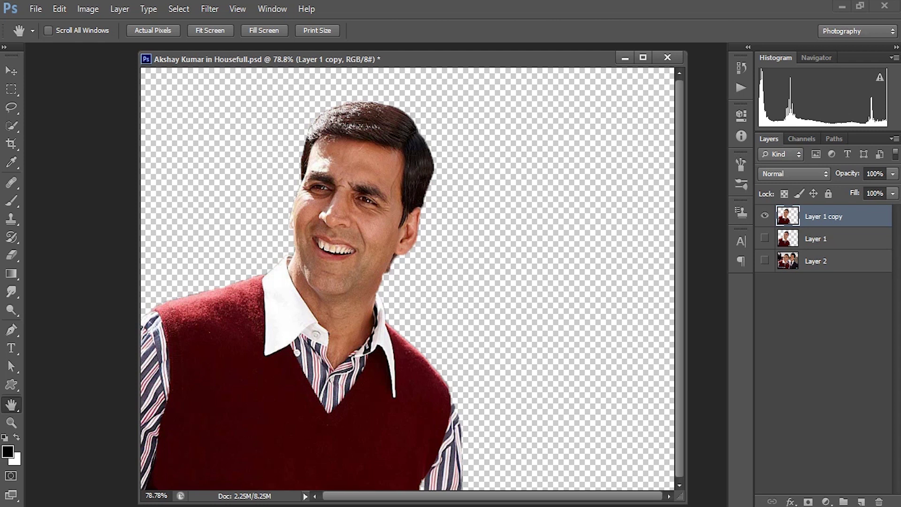
{"action": "left_click", "coordinate": [11, 70]}
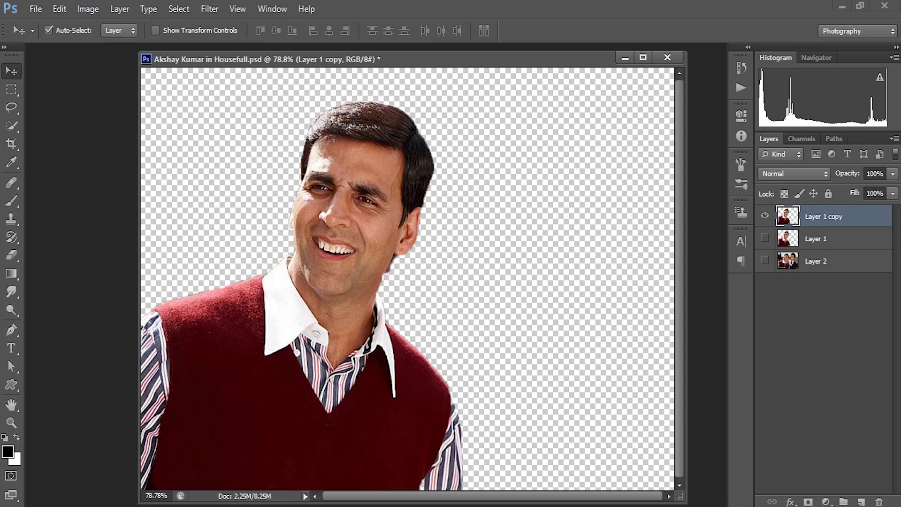
{"action": "key", "text": "z"}
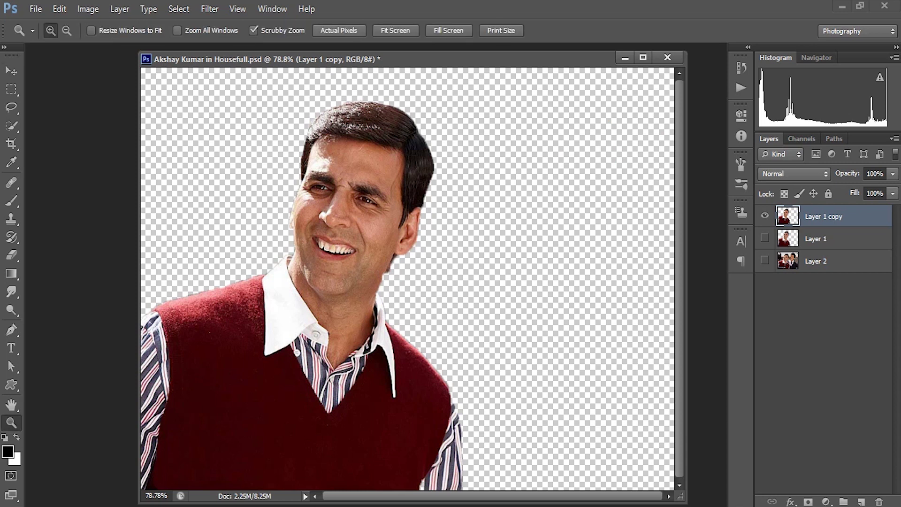
{"action": "left_click_drag", "start_coordinate": [359, 165], "coordinate": [413, 164]}
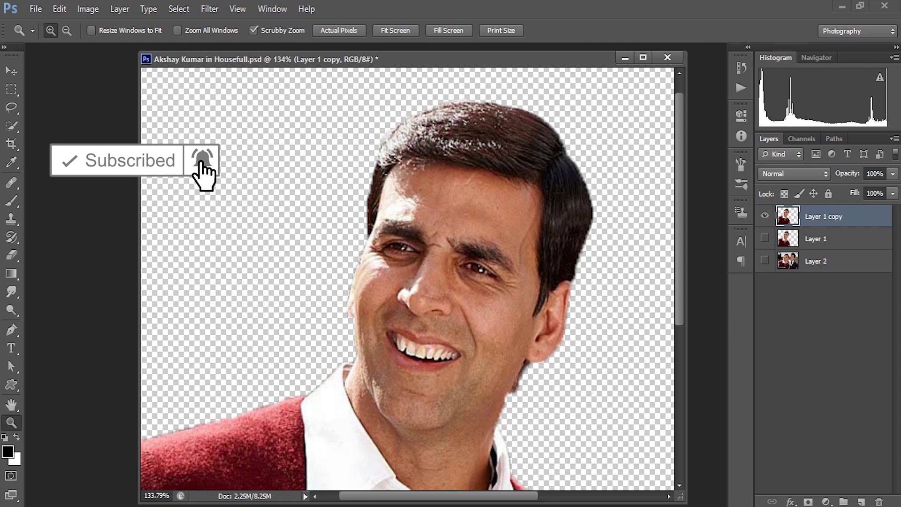
{"action": "left_click", "coordinate": [861, 502]}
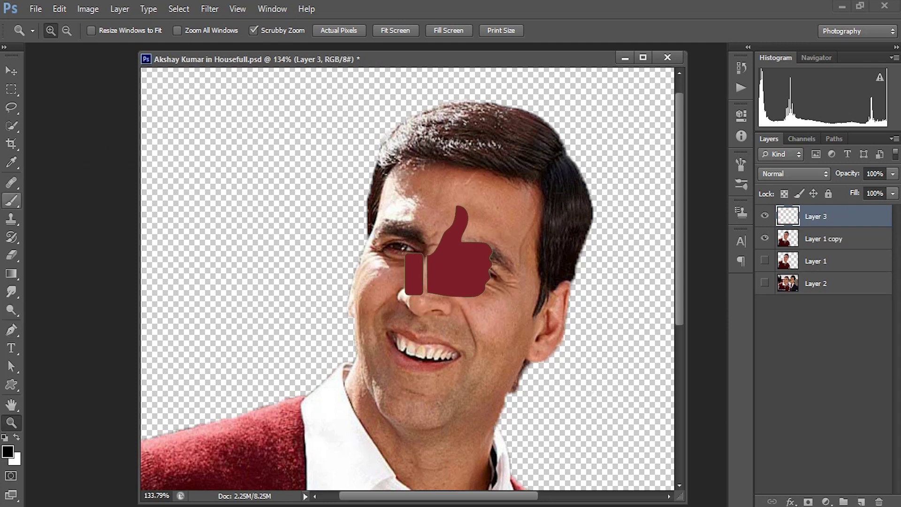
{"action": "key", "text": "b"}
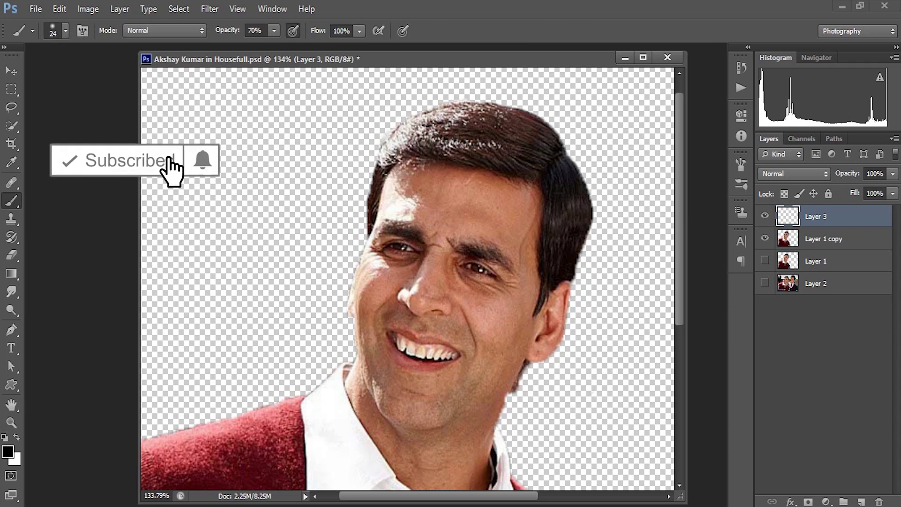
{"action": "key", "text": "v"}
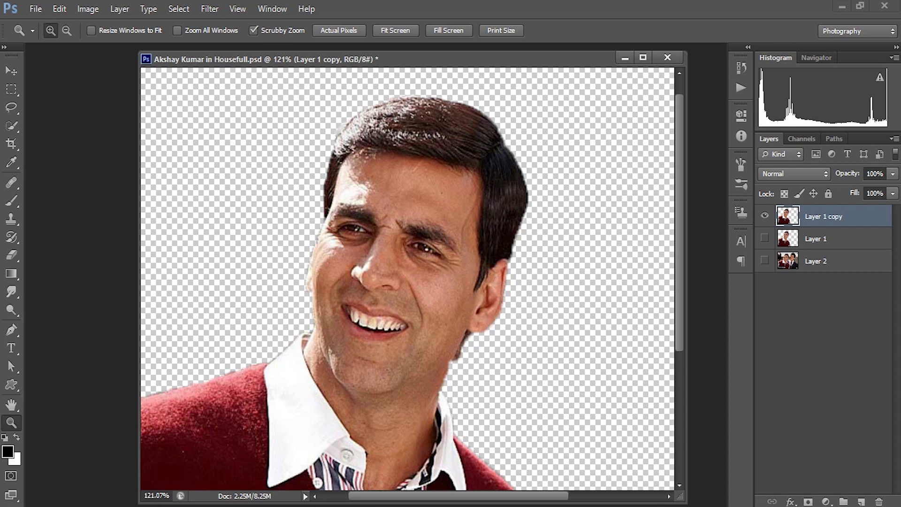
{"action": "scroll", "coordinate": [412, 279], "scroll_direction": "down", "scroll_amount": 1}
{"action": "scroll", "coordinate": [412, 279], "scroll_direction": "up", "scroll_amount": 2}
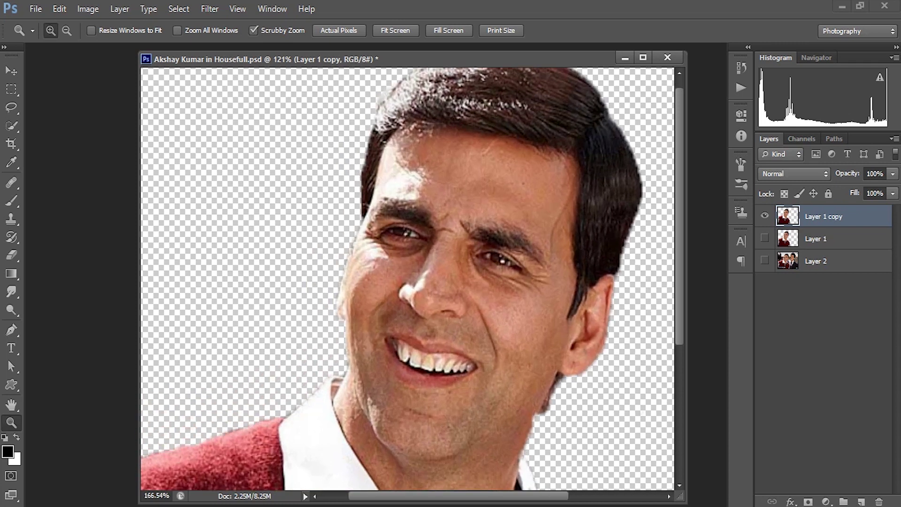
{"action": "left_click_drag", "start_coordinate": [232, 253], "coordinate": [296, 254]}
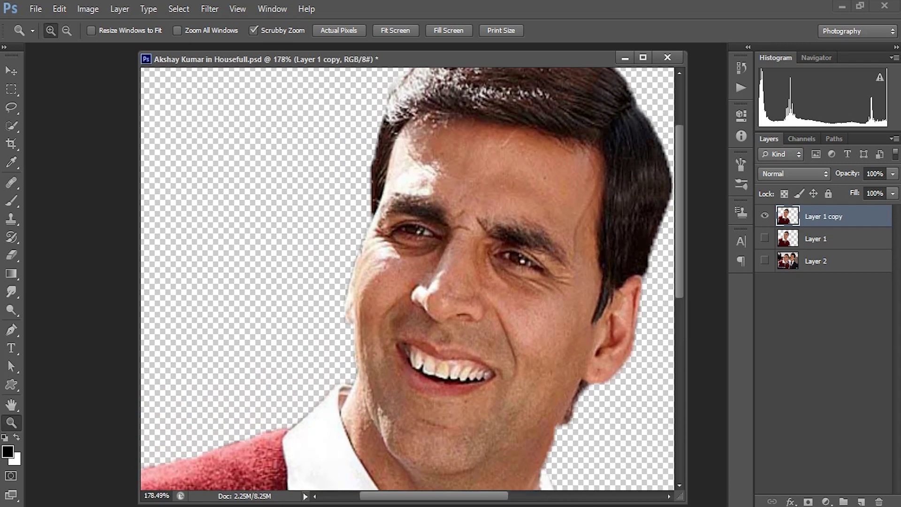
{"action": "left_click_drag", "start_coordinate": [534, 404], "coordinate": [591, 405]}
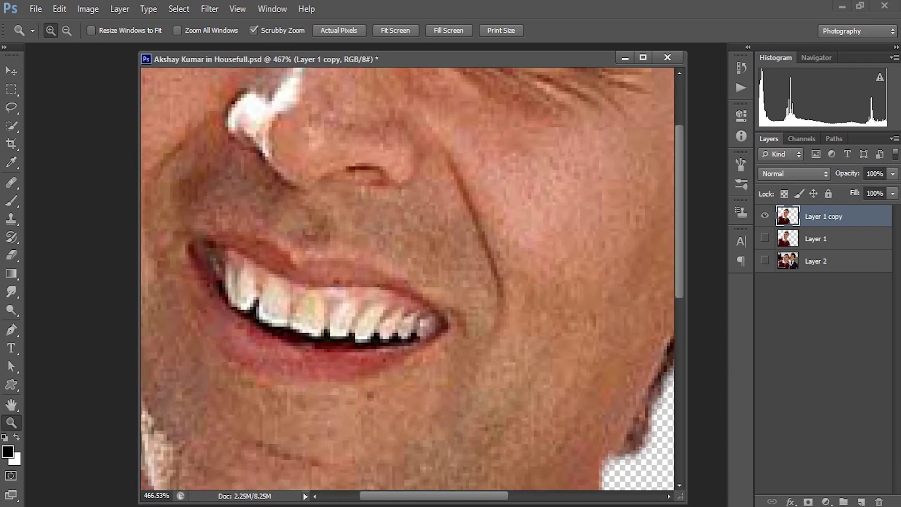
{"action": "key", "text": "h"}
{"action": "key", "text": "ctrl+0"}
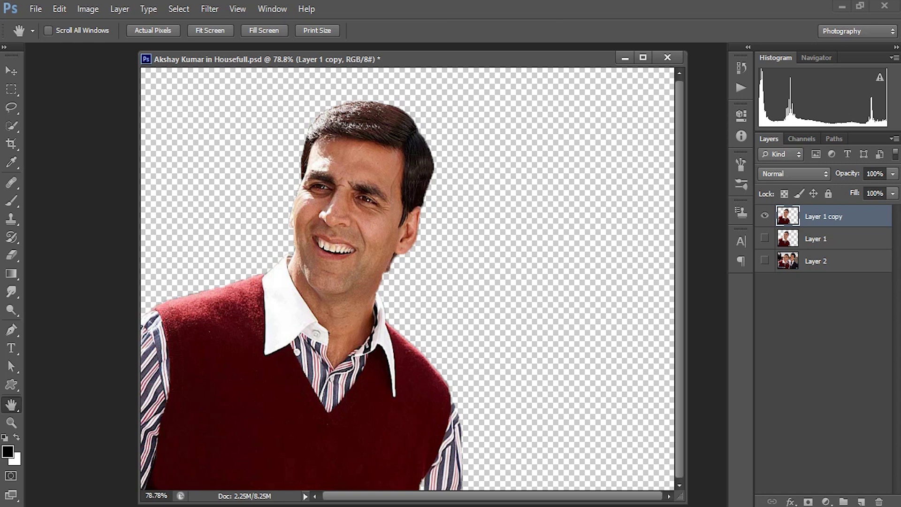
{"action": "key", "text": "v"}
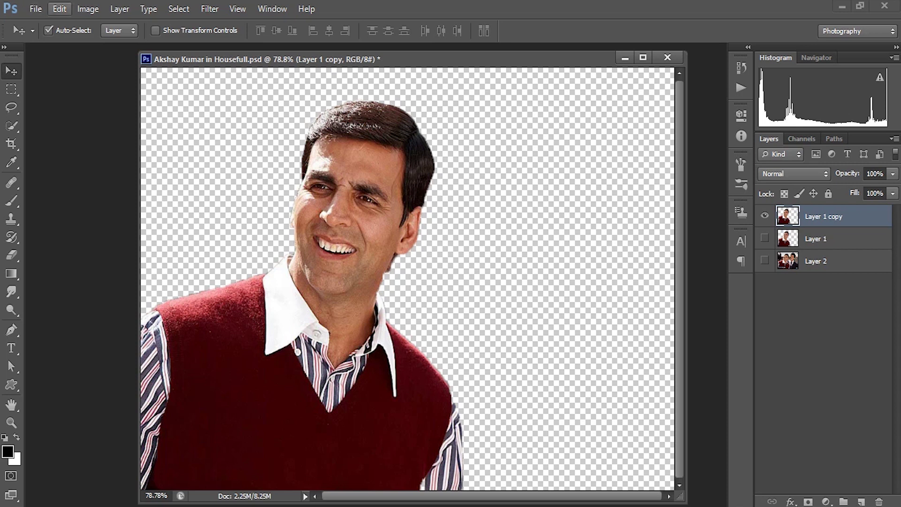
Step: Skew the copied cut-out so the bottom pulls inward and the top-right leans outward
{"action": "left_click", "coordinate": [59, 9]}
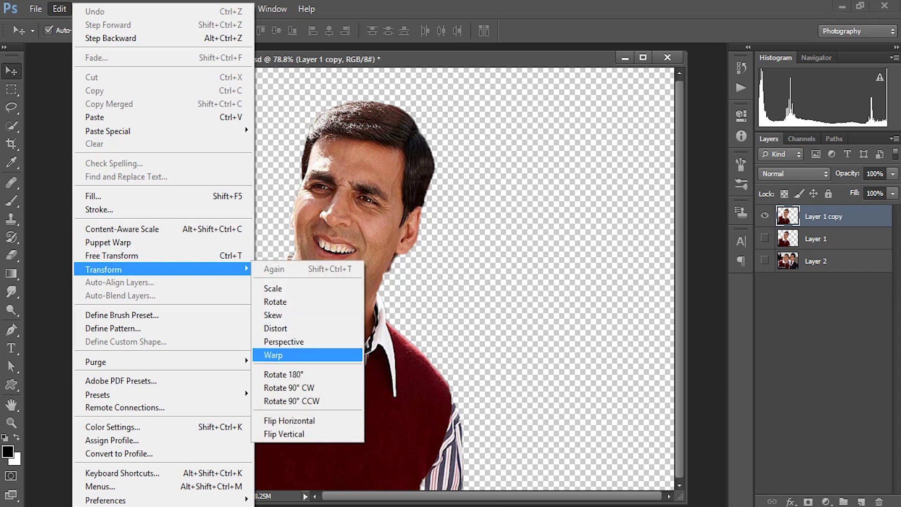
{"action": "key", "text": "Escape"}
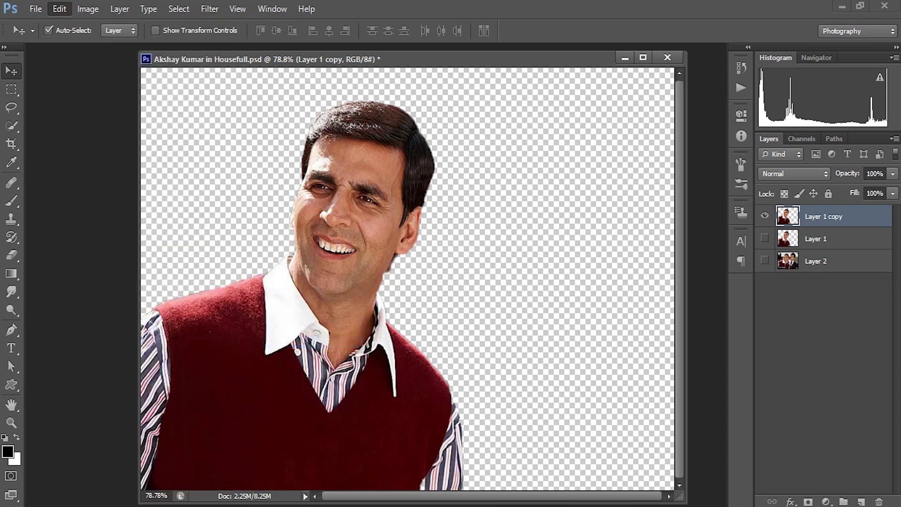
{"action": "key", "text": "ctrl+t"}
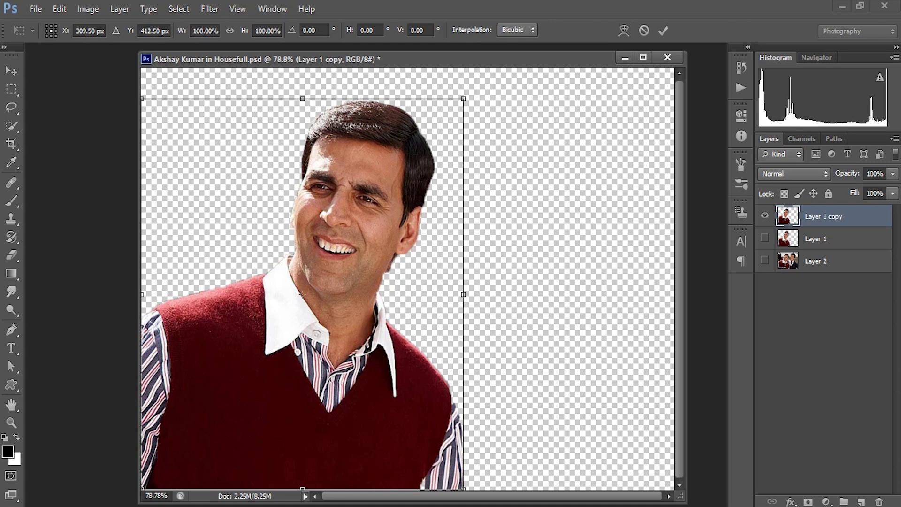
{"action": "left_click_drag", "start_coordinate": [463, 488], "coordinate": [437, 488]}
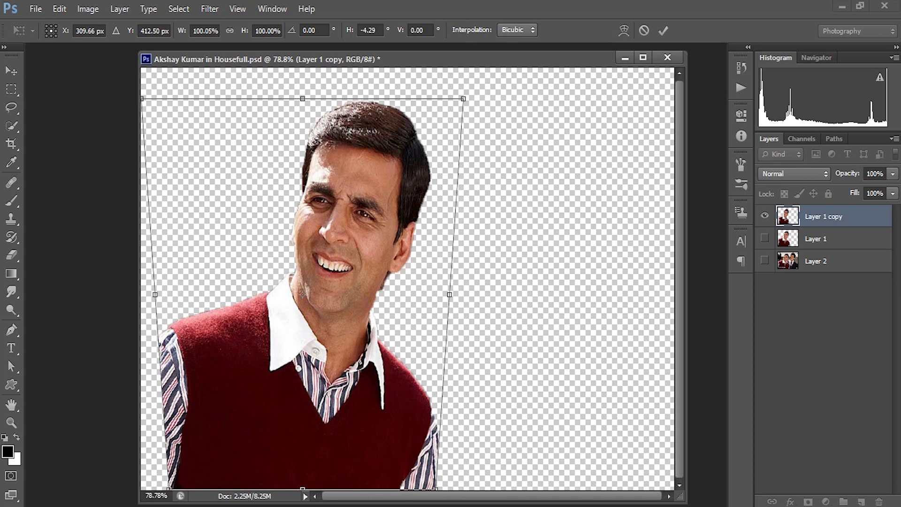
{"action": "left_click_drag", "start_coordinate": [464, 99], "coordinate": [464, 99]}
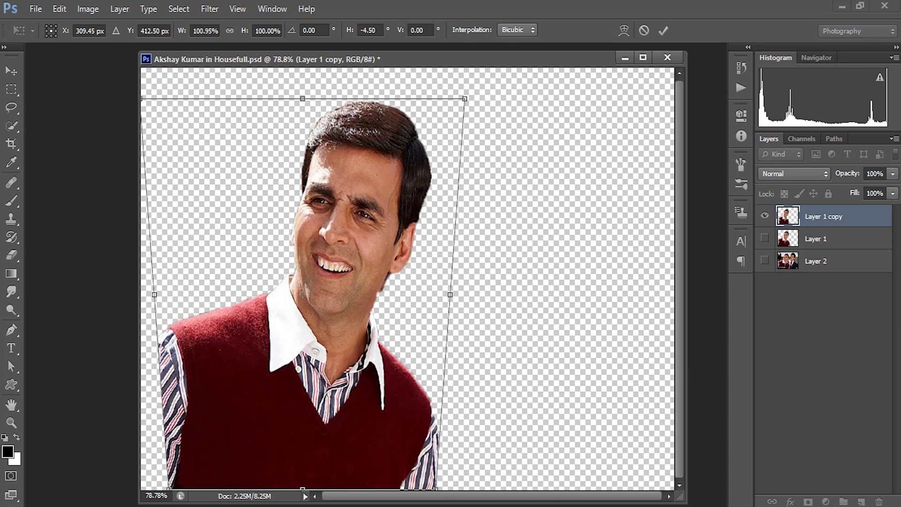
{"action": "left_click", "coordinate": [663, 31]}
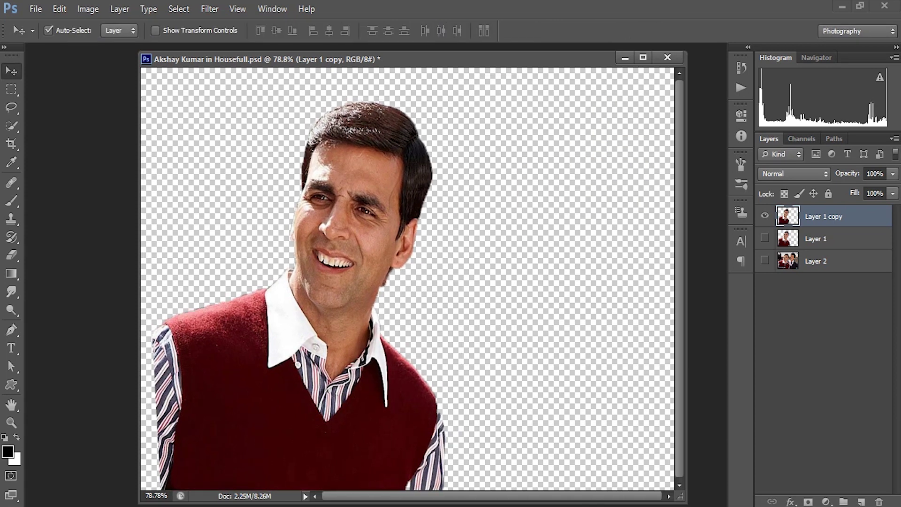
Step: Crop a little off the canvas's left side to trim empty transparent edges
{"action": "left_click", "coordinate": [12, 144]}
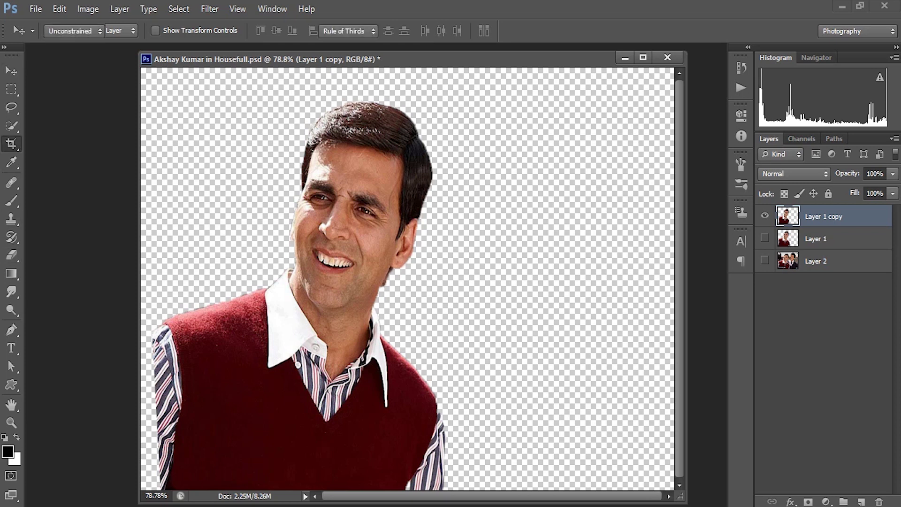
{"action": "left_click_drag", "start_coordinate": [143, 280], "coordinate": [148, 279]}
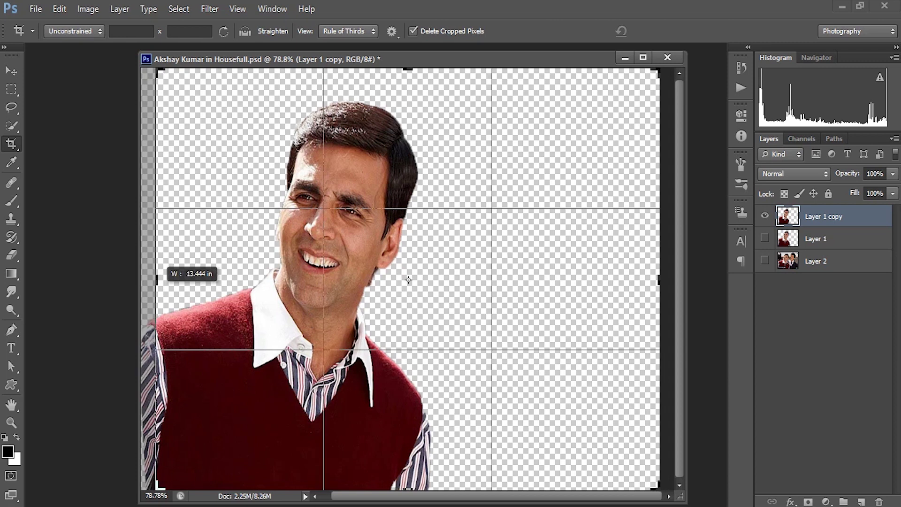
{"action": "left_click_drag", "start_coordinate": [148, 279], "coordinate": [151, 279]}
{"action": "key", "text": "Return"}
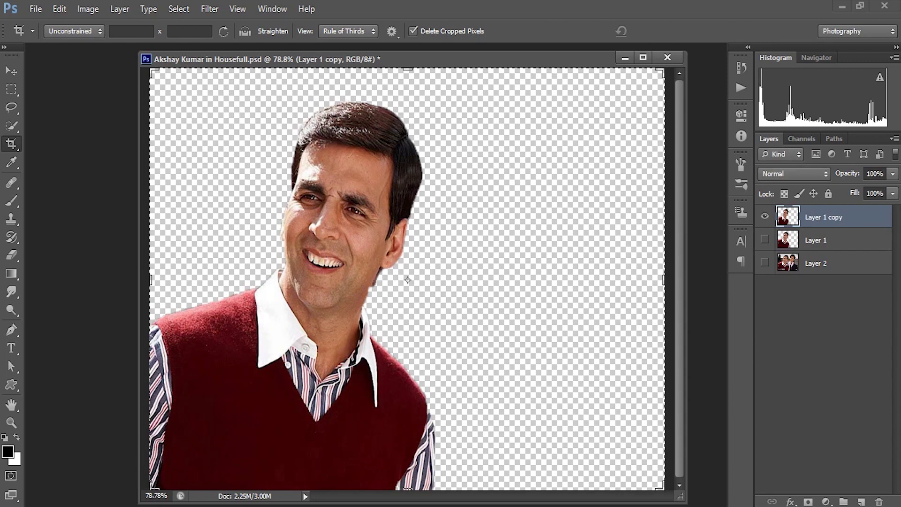
{"action": "key", "text": "v"}
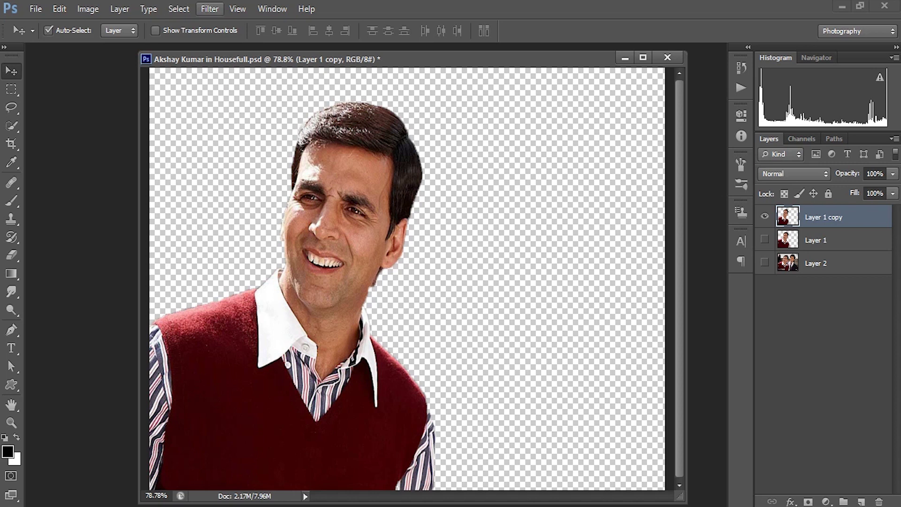
Step: Open Liquify with brush size 35 and density 40, zoomed in on the face and hair
{"action": "left_click", "coordinate": [210, 9]}
{"action": "left_click", "coordinate": [226, 103]}
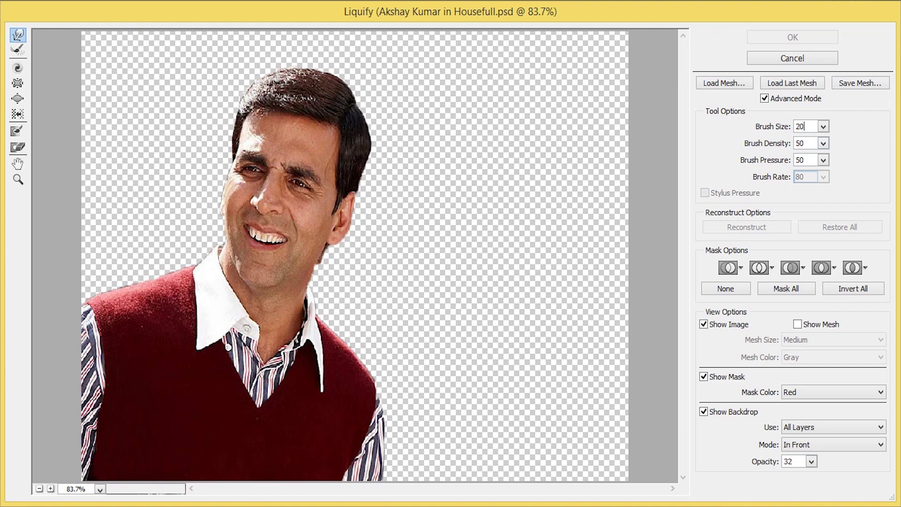
{"action": "type", "text": "35"}
{"action": "left_click", "coordinate": [804, 143]}
{"action": "type", "text": "40"}
{"action": "left_click", "coordinate": [19, 180]}
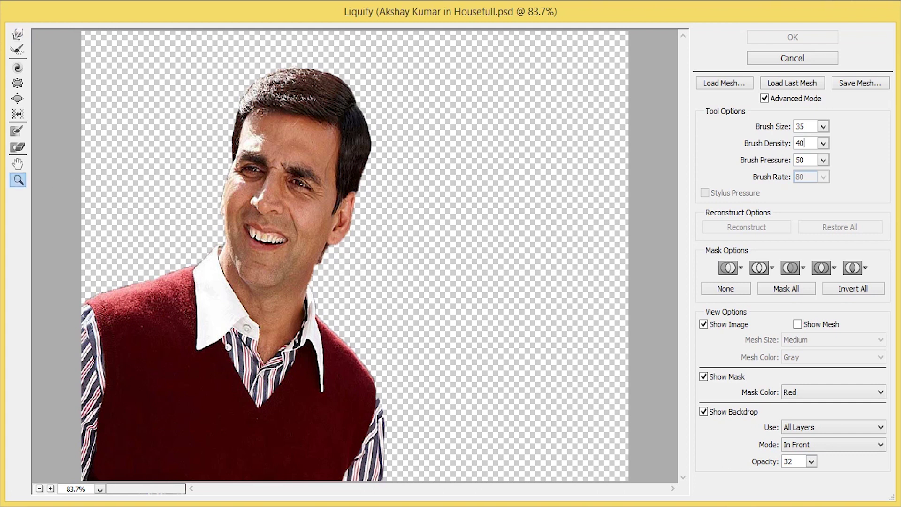
{"action": "left_click_drag", "start_coordinate": [237, 62], "coordinate": [376, 239]}
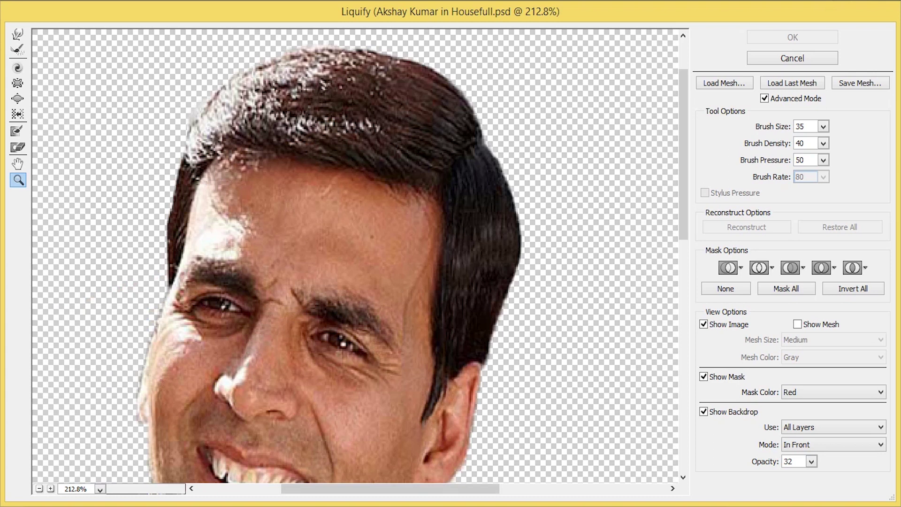
{"action": "left_click", "coordinate": [18, 33]}
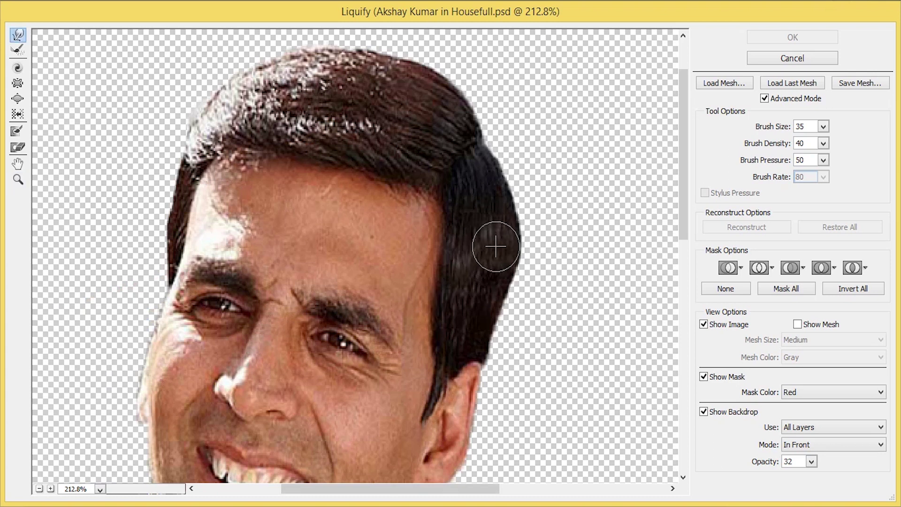
Step: Forward-warp the hair outward and upward so it looks fuller and taller
{"action": "left_click_drag", "start_coordinate": [495, 250], "coordinate": [509, 235]}
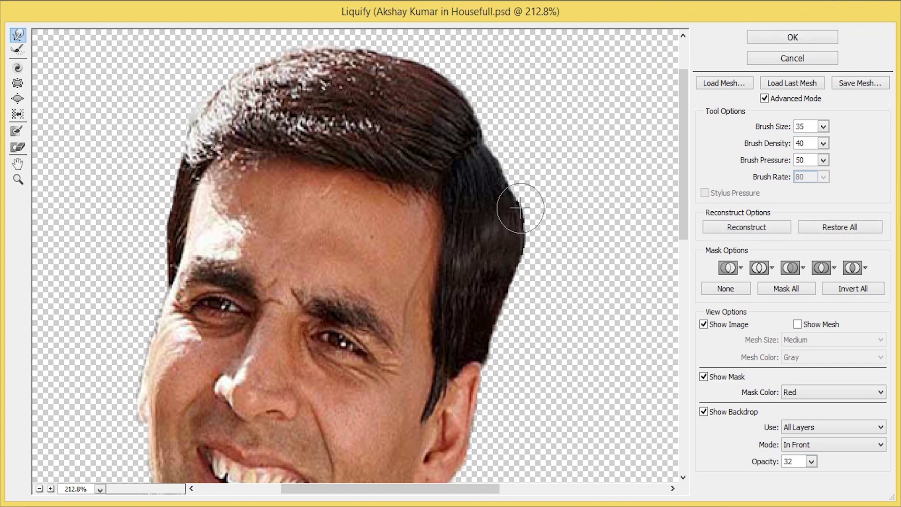
{"action": "mouse_move", "coordinate": [499, 191]}
{"action": "left_mouse_down"}
{"action": "mouse_move", "coordinate": [507, 186]}
{"action": "mouse_move", "coordinate": [493, 177]}
{"action": "left_mouse_up"}
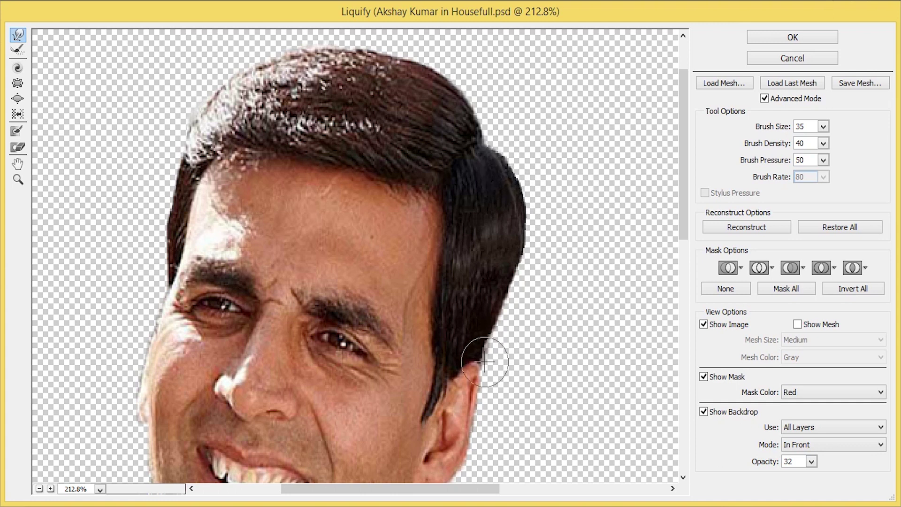
{"action": "scroll", "coordinate": [507, 188], "scroll_direction": "up", "scroll_amount": 2}
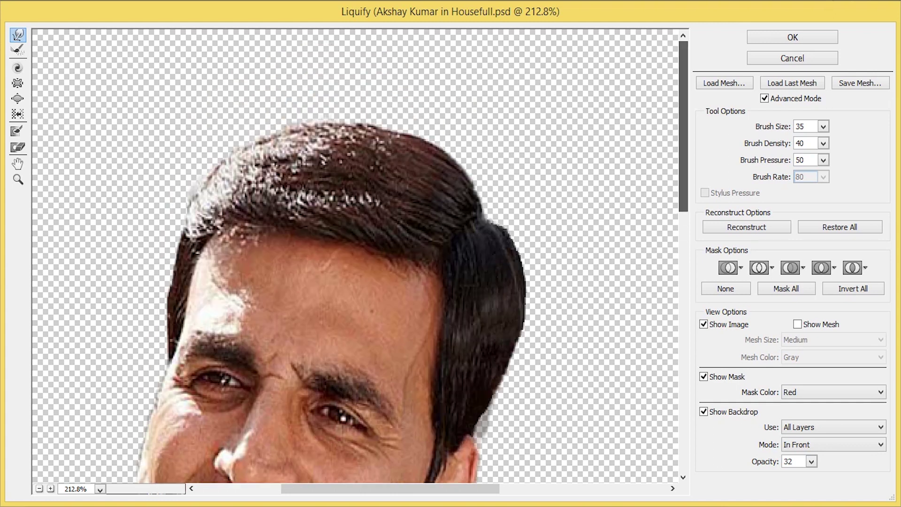
{"action": "mouse_move", "coordinate": [429, 148]}
{"action": "left_mouse_down"}
{"action": "mouse_move", "coordinate": [412, 101]}
{"action": "mouse_move", "coordinate": [319, 105]}
{"action": "mouse_move", "coordinate": [395, 158]}
{"action": "mouse_move", "coordinate": [394, 120]}
{"action": "mouse_move", "coordinate": [281, 125]}
{"action": "mouse_move", "coordinate": [377, 110]}
{"action": "mouse_move", "coordinate": [247, 120]}
{"action": "mouse_move", "coordinate": [422, 106]}
{"action": "mouse_move", "coordinate": [317, 105]}
{"action": "left_mouse_up"}
{"action": "scroll", "coordinate": [165, 189], "scroll_direction": "down", "scroll_amount": 4}
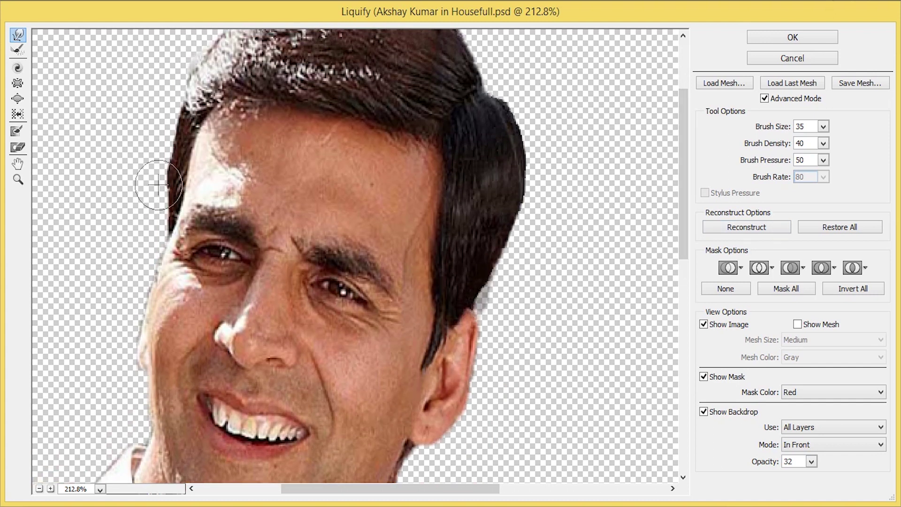
{"action": "mouse_move", "coordinate": [166, 189]}
{"action": "left_mouse_down"}
{"action": "mouse_move", "coordinate": [169, 141]}
{"action": "mouse_move", "coordinate": [150, 211]}
{"action": "mouse_move", "coordinate": [162, 169]}
{"action": "left_mouse_up"}
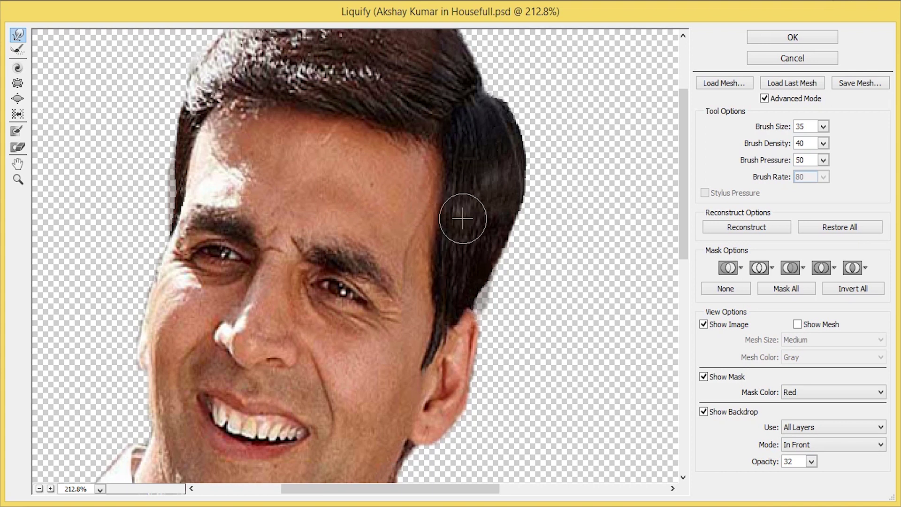
{"action": "mouse_move", "coordinate": [441, 223]}
{"action": "left_mouse_down"}
{"action": "mouse_move", "coordinate": [402, 261]}
{"action": "mouse_move", "coordinate": [413, 162]}
{"action": "mouse_move", "coordinate": [447, 177]}
{"action": "left_mouse_up"}
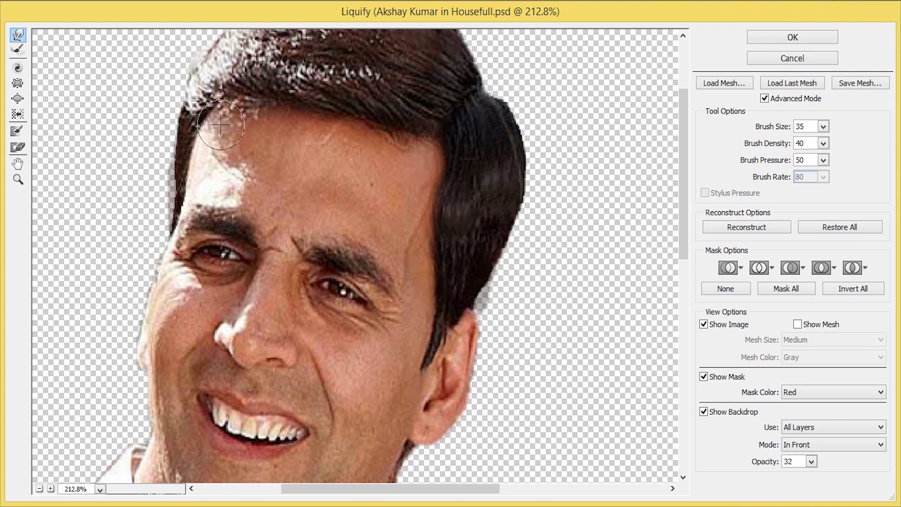
{"action": "scroll", "coordinate": [361, 285], "scroll_direction": "down", "scroll_amount": 2}
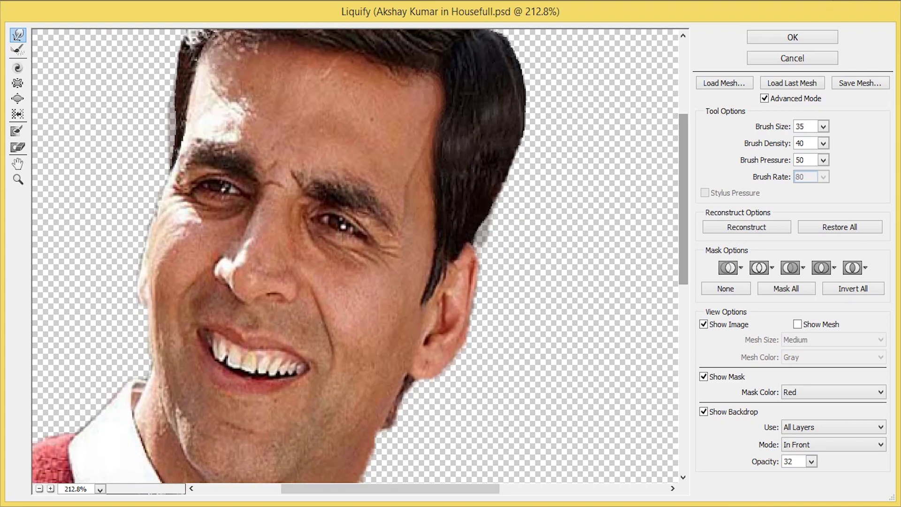
Step: Reshape the left cheek and slim both edges of the neck inward
{"action": "mouse_move", "coordinate": [177, 201]}
{"action": "left_mouse_down"}
{"action": "mouse_move", "coordinate": [161, 241]}
{"action": "mouse_move", "coordinate": [151, 322]}
{"action": "mouse_move", "coordinate": [166, 250]}
{"action": "left_mouse_up"}
{"action": "scroll", "coordinate": [569, 368], "scroll_direction": "down", "scroll_amount": 3}
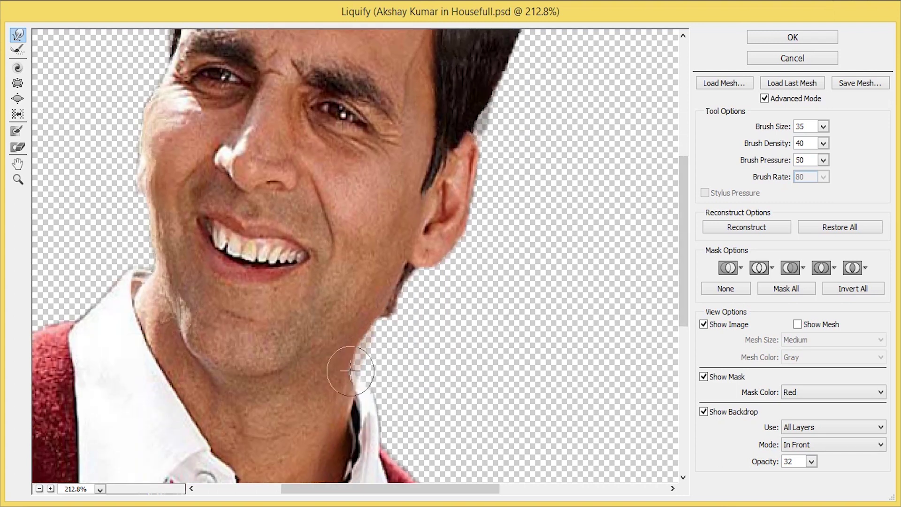
{"action": "mouse_move", "coordinate": [366, 378]}
{"action": "left_mouse_down"}
{"action": "mouse_move", "coordinate": [352, 362]}
{"action": "mouse_move", "coordinate": [416, 317]}
{"action": "mouse_move", "coordinate": [257, 404]}
{"action": "left_mouse_up"}
{"action": "mouse_move", "coordinate": [151, 285]}
{"action": "left_mouse_down"}
{"action": "mouse_move", "coordinate": [131, 258]}
{"action": "mouse_move", "coordinate": [125, 277]}
{"action": "mouse_move", "coordinate": [151, 268]}
{"action": "left_mouse_up"}
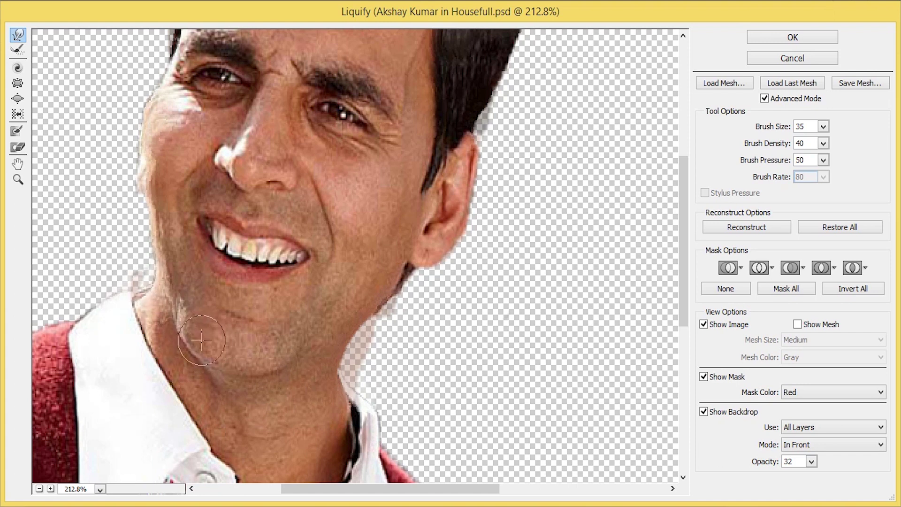
{"action": "left_click_drag", "start_coordinate": [240, 345], "coordinate": [182, 343]}
{"action": "scroll", "coordinate": [672, 286], "scroll_direction": "up", "scroll_amount": 5}
{"action": "scroll", "coordinate": [672, 285], "scroll_direction": "down", "scroll_amount": 4}
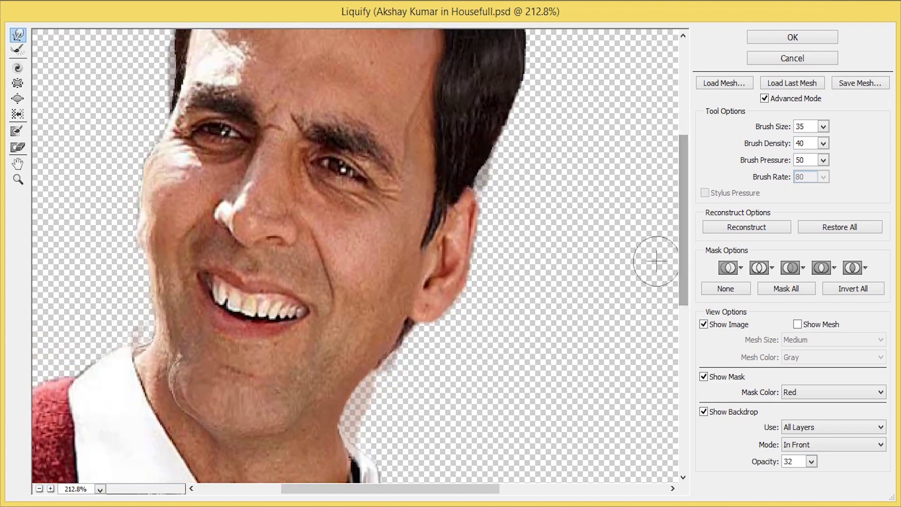
{"action": "key", "text": "ctrl+0"}
Step: Apply the Liquify warps, zoom in on the face, and lasso around the ear
{"action": "left_click", "coordinate": [792, 36]}
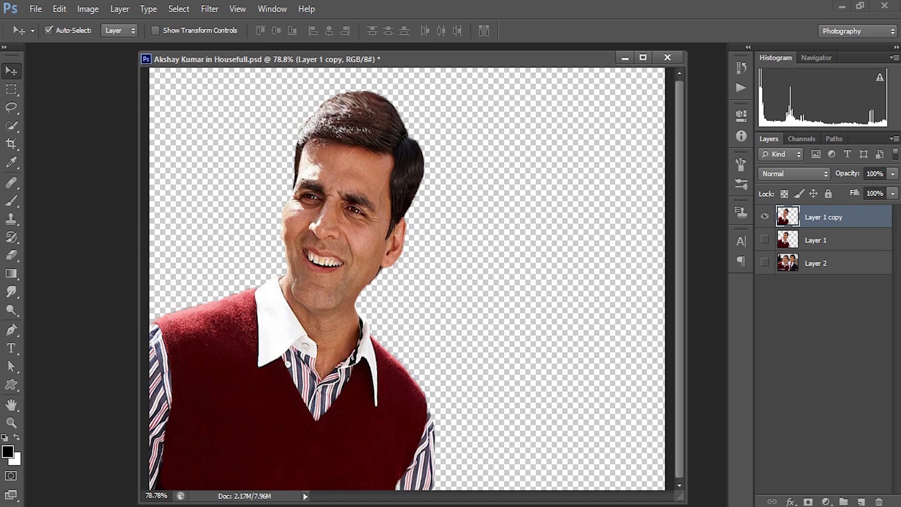
{"action": "key", "text": "z"}
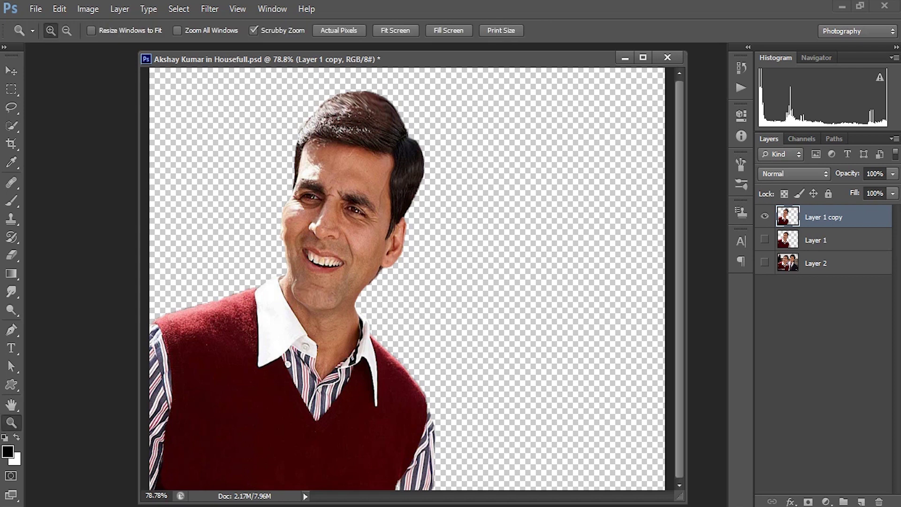
{"action": "left_click", "coordinate": [379, 220]}
{"action": "key", "text": "l"}
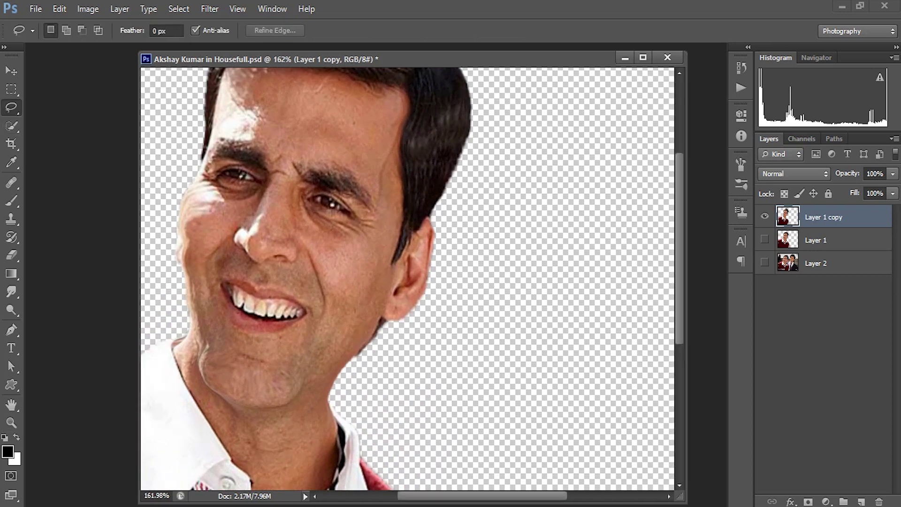
{"action": "left_click_drag", "start_coordinate": [398, 253], "coordinate": [392, 267]}
{"action": "left_click_drag", "start_coordinate": [432, 218], "coordinate": [437, 266]}
{"action": "left_click_drag", "start_coordinate": [431, 220], "coordinate": [431, 218]}
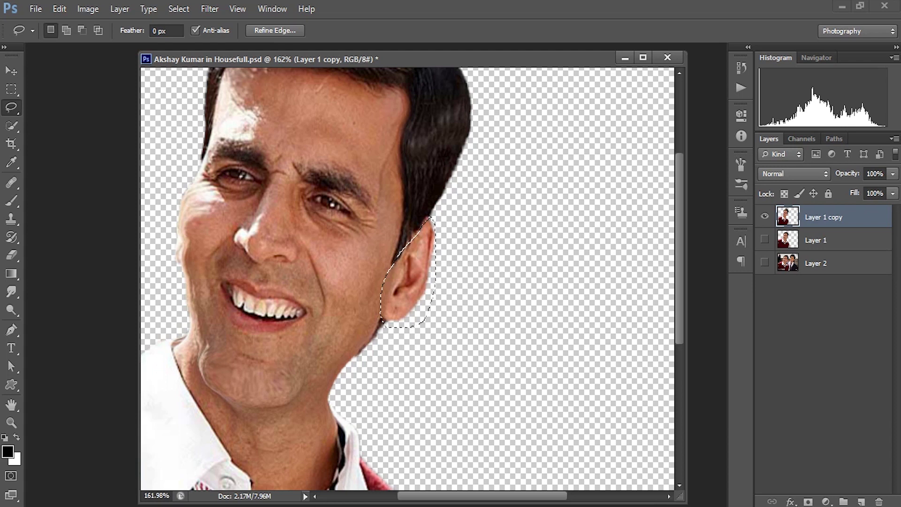
Step: Paste the ear in place onto a new empty layer
{"action": "left_click", "coordinate": [861, 502]}
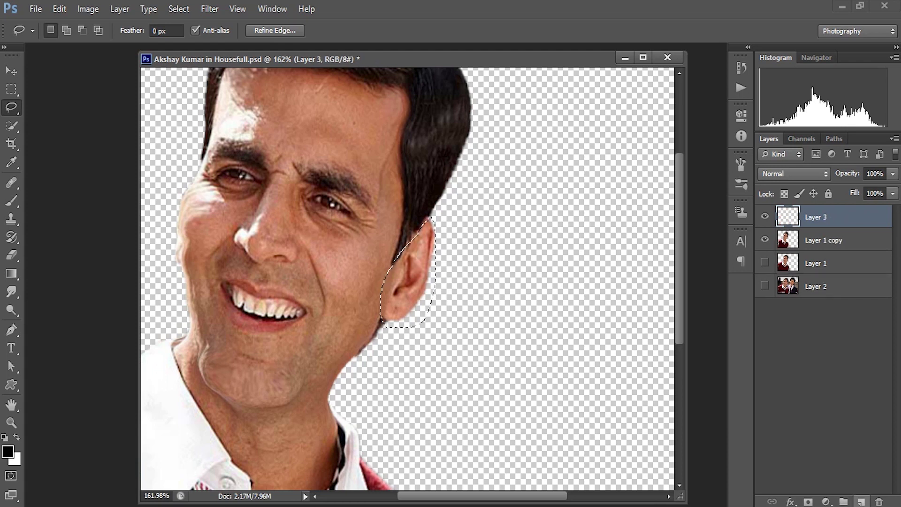
{"action": "left_click", "coordinate": [59, 9]}
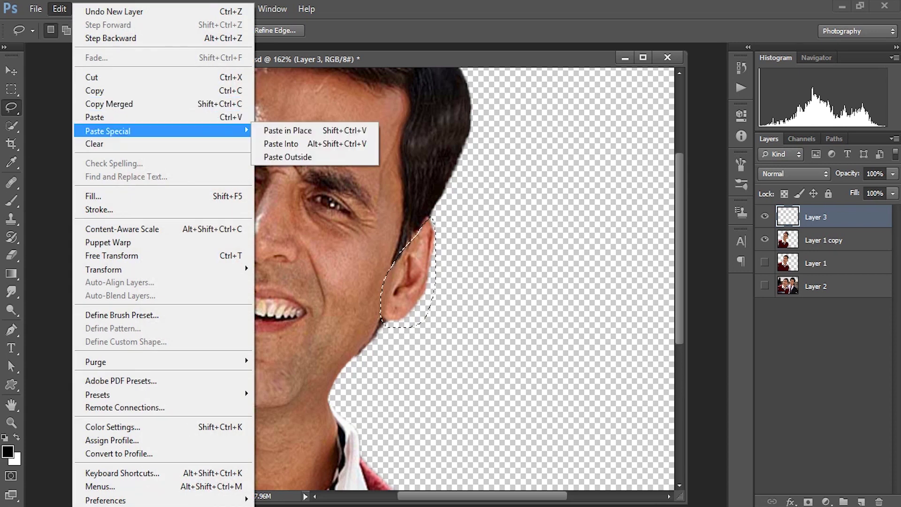
{"action": "left_click", "coordinate": [288, 130]}
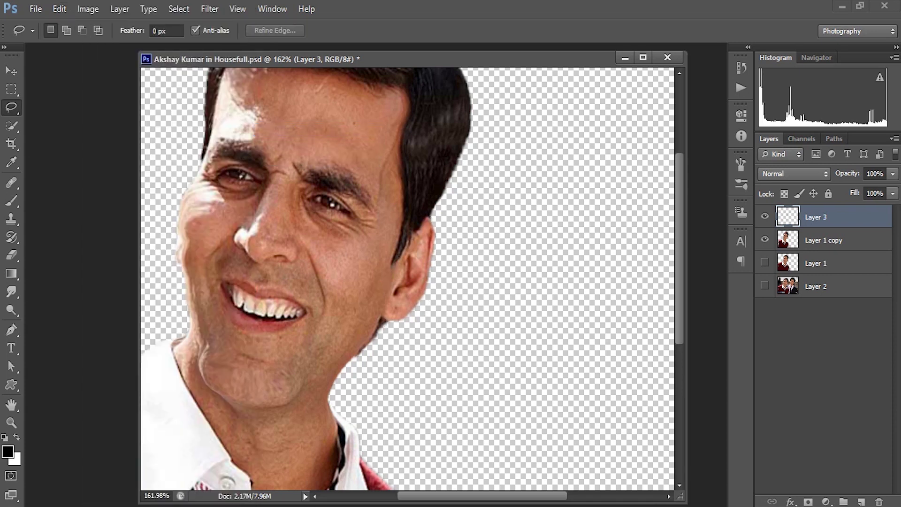
{"action": "key", "text": "v"}
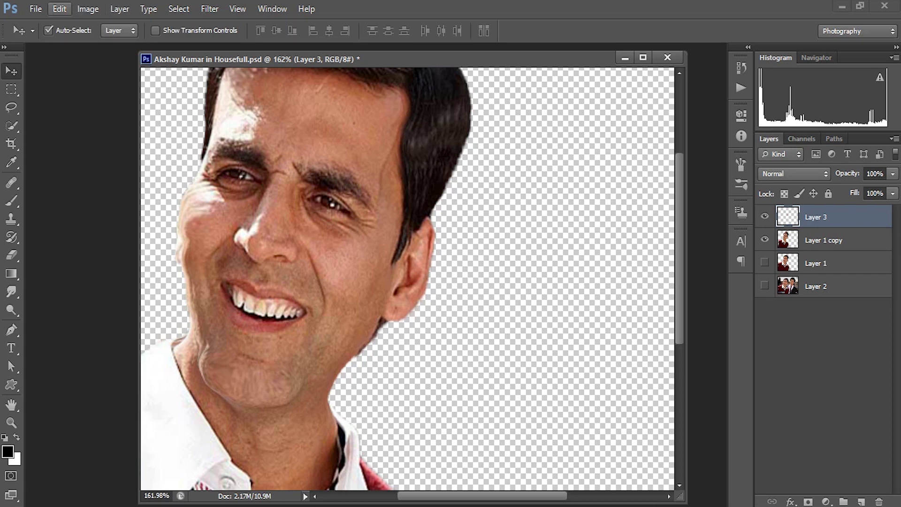
Step: Warp the pasted ear, stretching its top and lower edges outward, then view it alone
{"action": "left_click", "coordinate": [59, 9]}
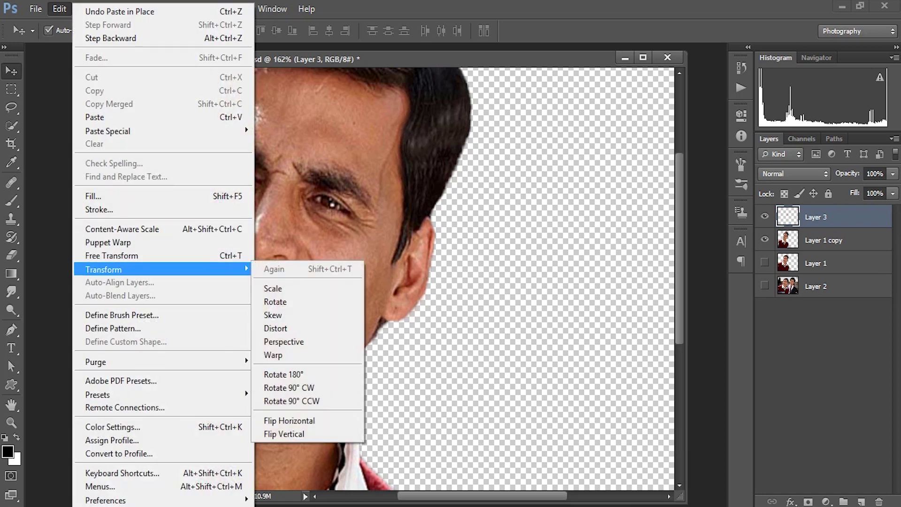
{"action": "left_click", "coordinate": [338, 355]}
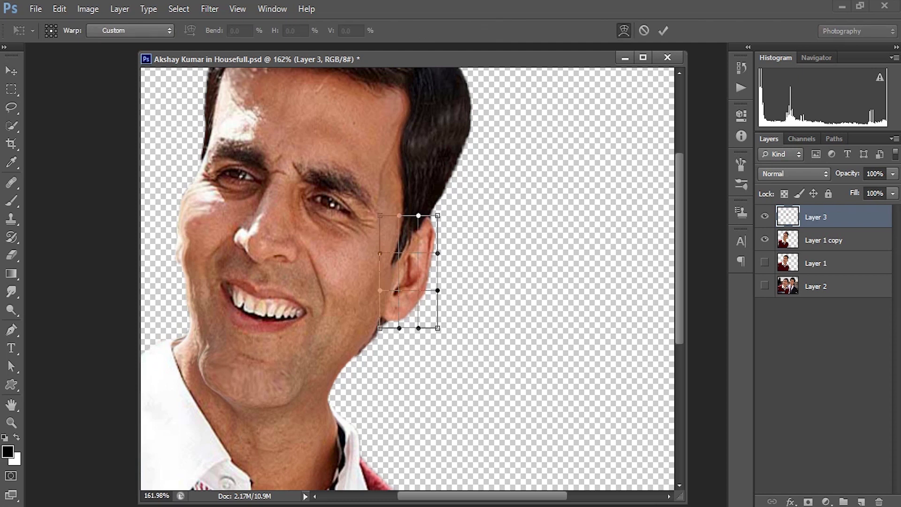
{"action": "mouse_move", "coordinate": [438, 215]}
{"action": "left_mouse_down"}
{"action": "mouse_move", "coordinate": [457, 212]}
{"action": "mouse_move", "coordinate": [451, 202]}
{"action": "left_mouse_up"}
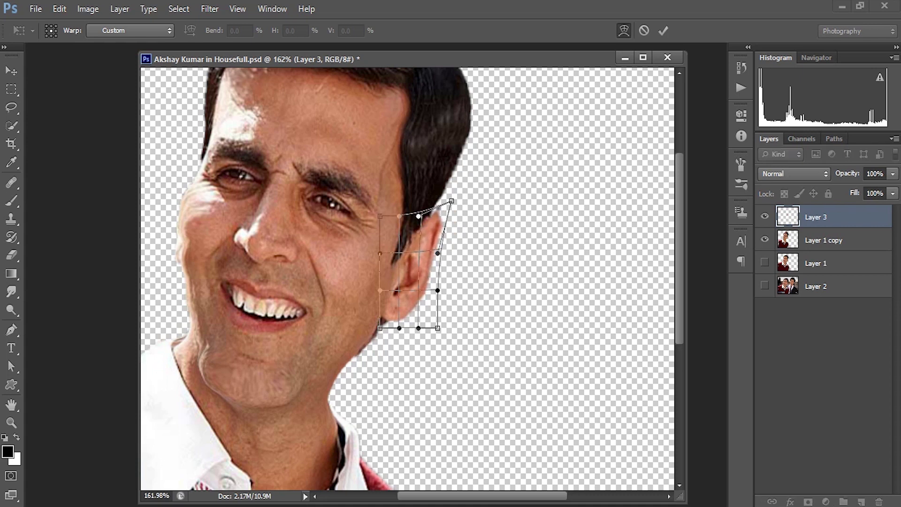
{"action": "left_click_drag", "start_coordinate": [419, 217], "coordinate": [426, 197]}
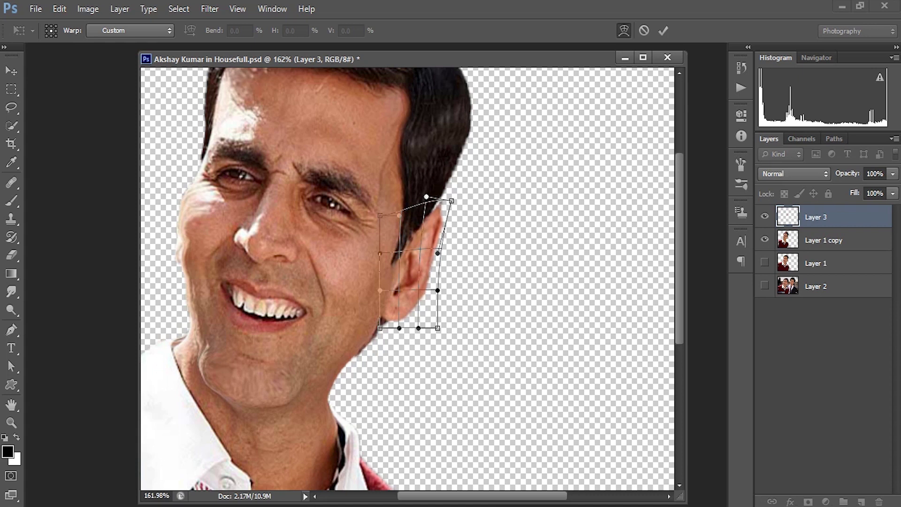
{"action": "left_click_drag", "start_coordinate": [379, 328], "coordinate": [363, 328]}
{"action": "left_click_drag", "start_coordinate": [438, 327], "coordinate": [374, 332]}
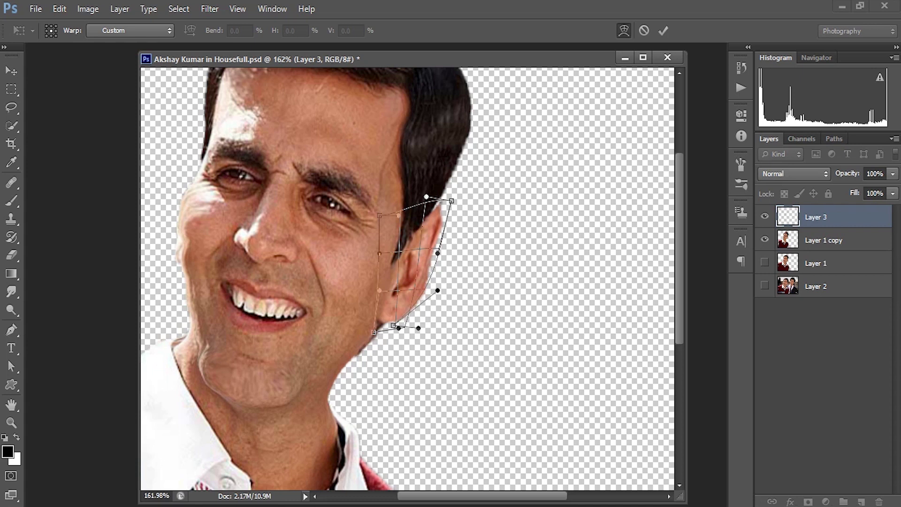
{"action": "left_click_drag", "start_coordinate": [437, 290], "coordinate": [453, 294]}
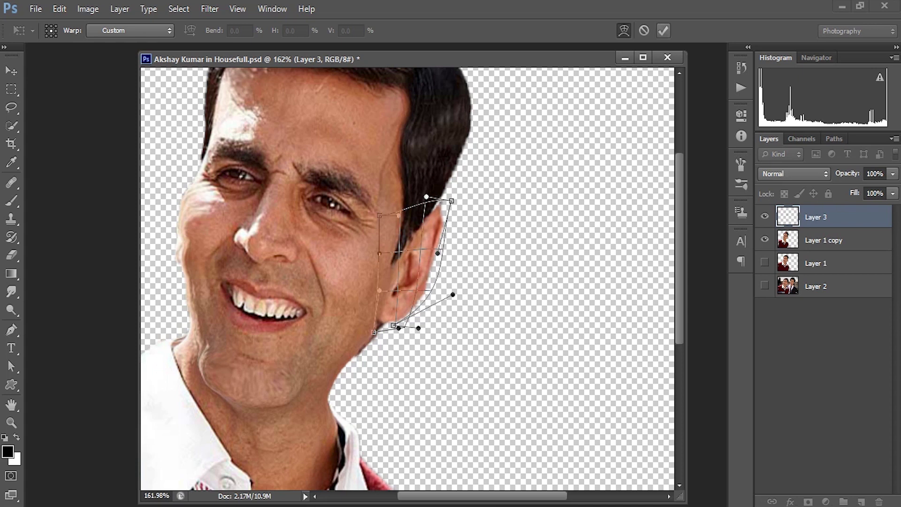
{"action": "left_click", "coordinate": [663, 30]}
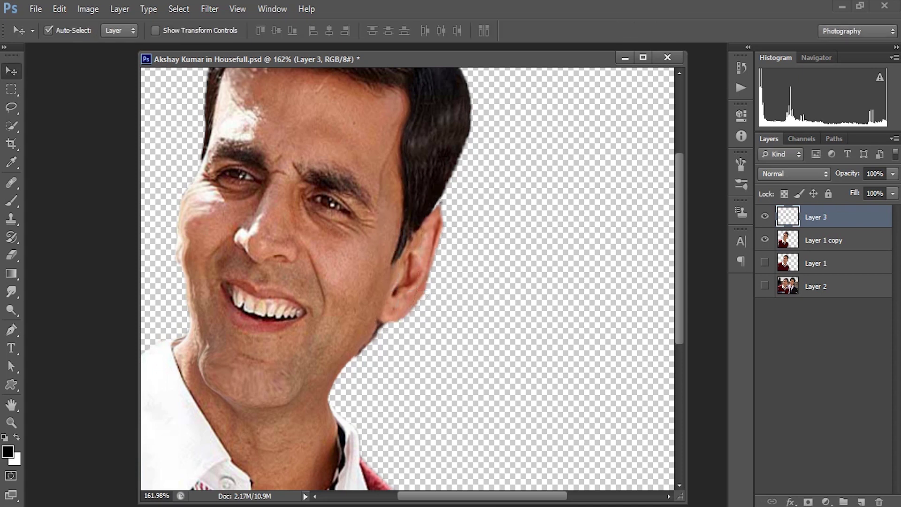
{"action": "key", "text": "ctrl+alt+z"}
{"action": "key", "text": "ctrl+alt+z"}
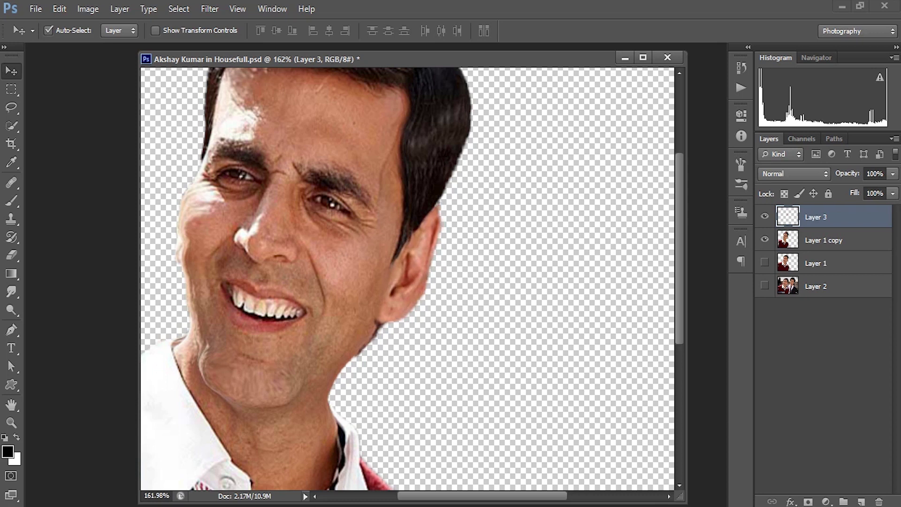
{"action": "left_click", "coordinate": [764, 239]}
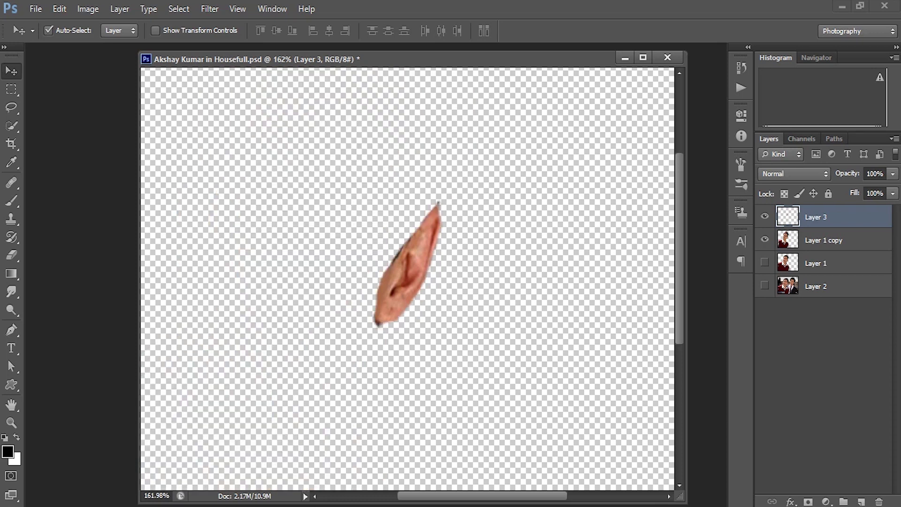
Step: Erase Layer 1 copy's jaw edge below the ear with a small soft round eraser
{"action": "key", "text": "alt+bracketleft"}
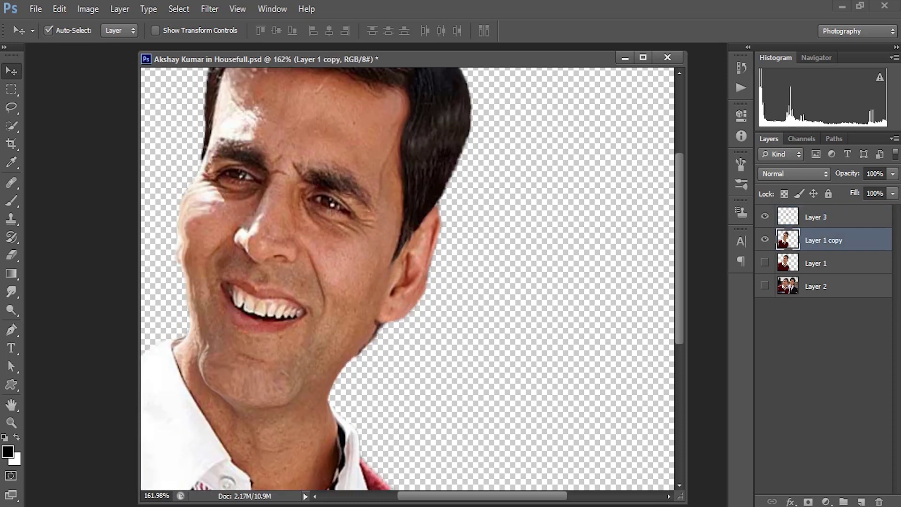
{"action": "key", "text": "e"}
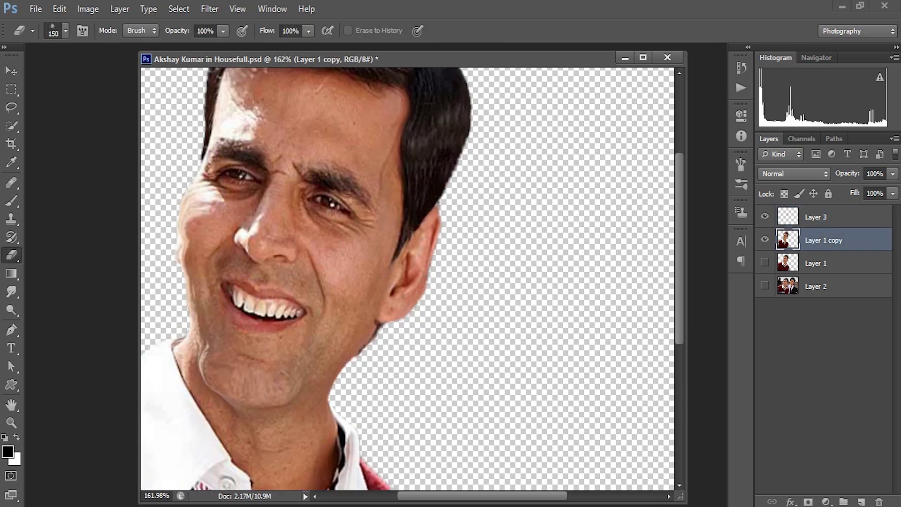
{"action": "left_click", "coordinate": [66, 30]}
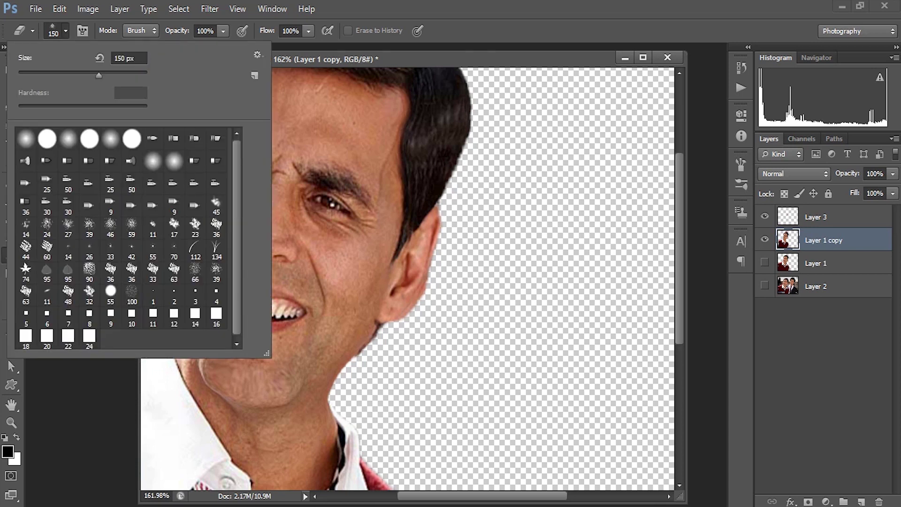
{"action": "left_click", "coordinate": [25, 138]}
{"action": "key", "text": "Return"}
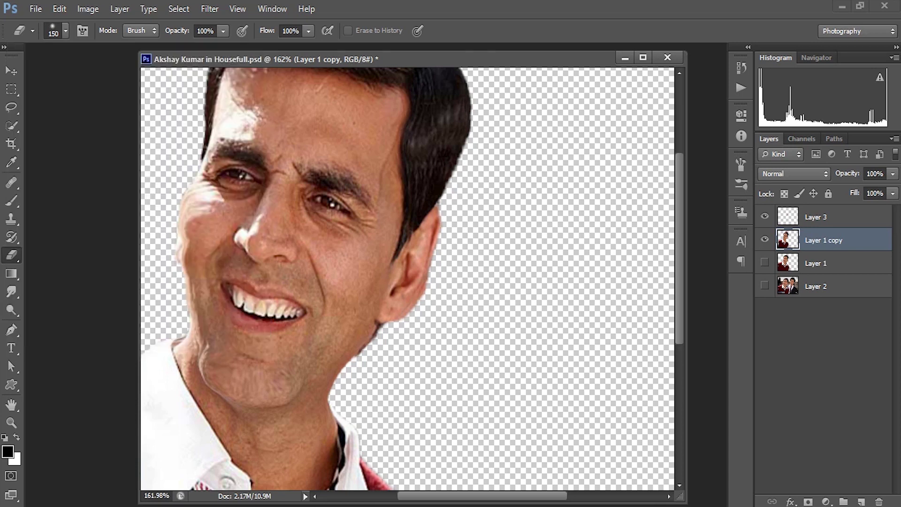
{"action": "key", "text": "bracketleft"}
{"action": "key", "text": "bracketleft"}
{"action": "key", "text": "bracketleft"}
{"action": "key", "text": "bracketleft"}
{"action": "scroll", "coordinate": [412, 282], "scroll_direction": "down", "scroll_amount": 1}
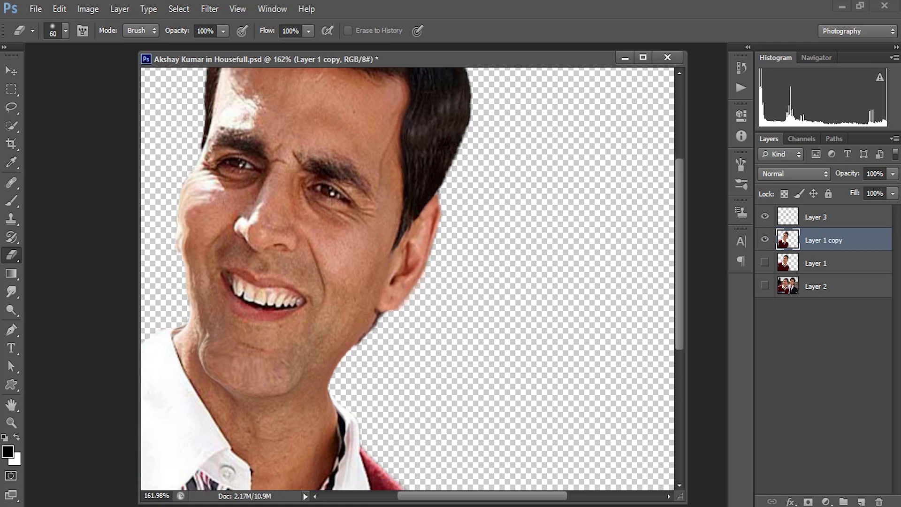
{"action": "left_click", "coordinate": [375, 323]}
{"action": "key", "text": "v"}
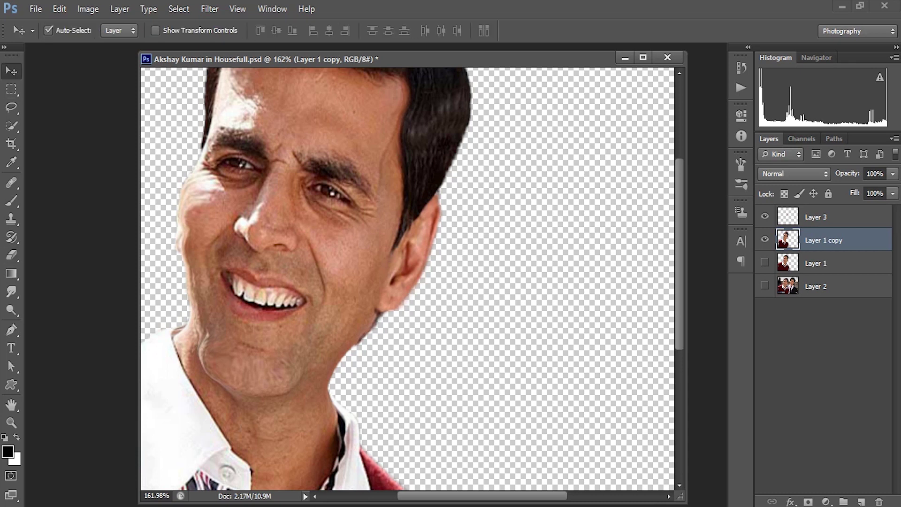
{"action": "scroll", "coordinate": [408, 278], "scroll_direction": "left", "scroll_amount": 3}
{"action": "scroll", "coordinate": [407, 279], "scroll_direction": "left", "scroll_amount": 2}
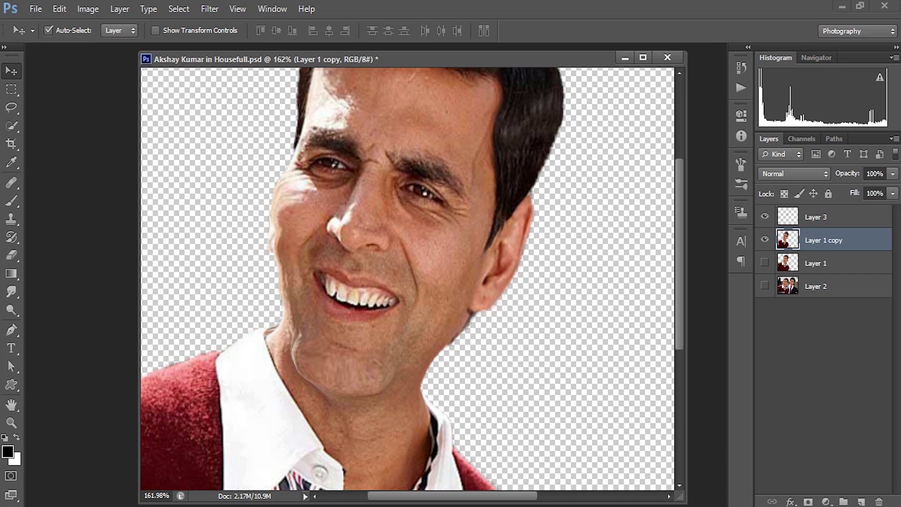
Step: Lasso the mouth and paste a copy in place on a new layer
{"action": "key", "text": "l"}
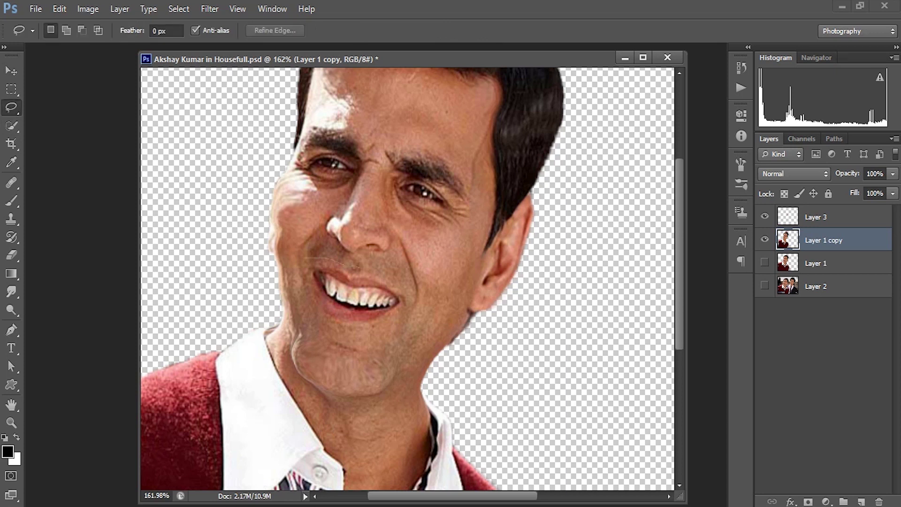
{"action": "left_click_drag", "start_coordinate": [411, 302], "coordinate": [386, 325]}
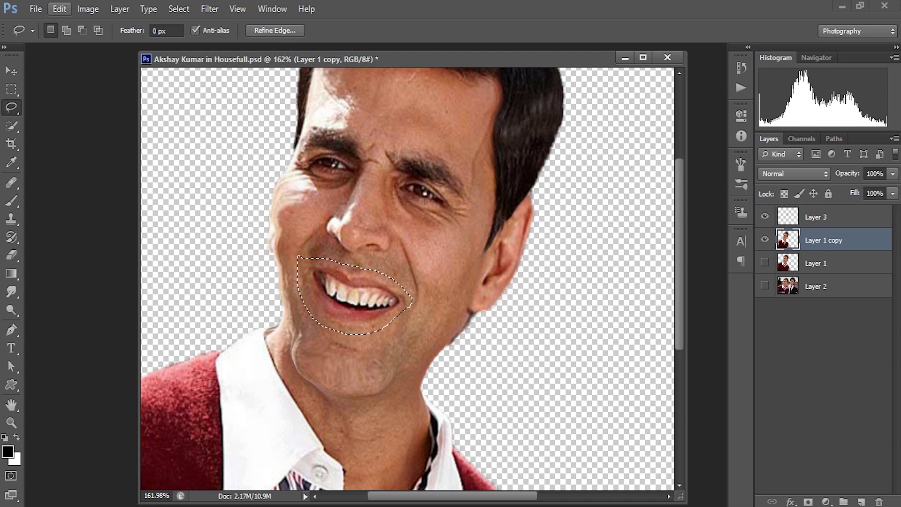
{"action": "left_click", "coordinate": [60, 9]}
{"action": "key", "text": "Escape"}
{"action": "key", "text": "Escape"}
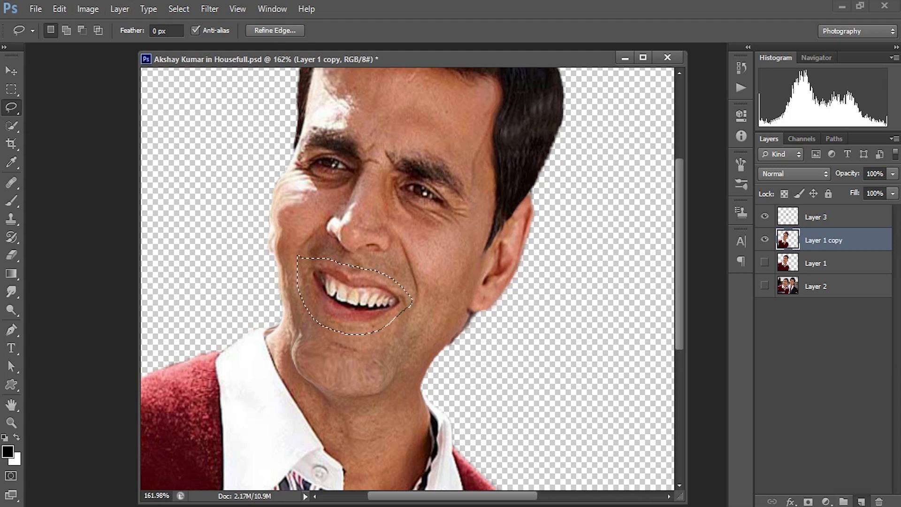
{"action": "left_click", "coordinate": [861, 501]}
{"action": "left_click", "coordinate": [59, 9]}
{"action": "mouse_move", "coordinate": [108, 132]}
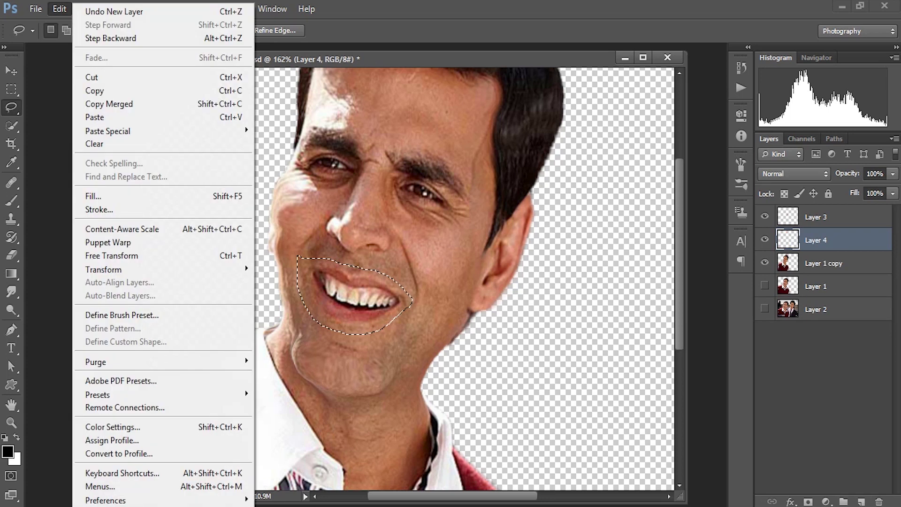
{"action": "left_click", "coordinate": [296, 128]}
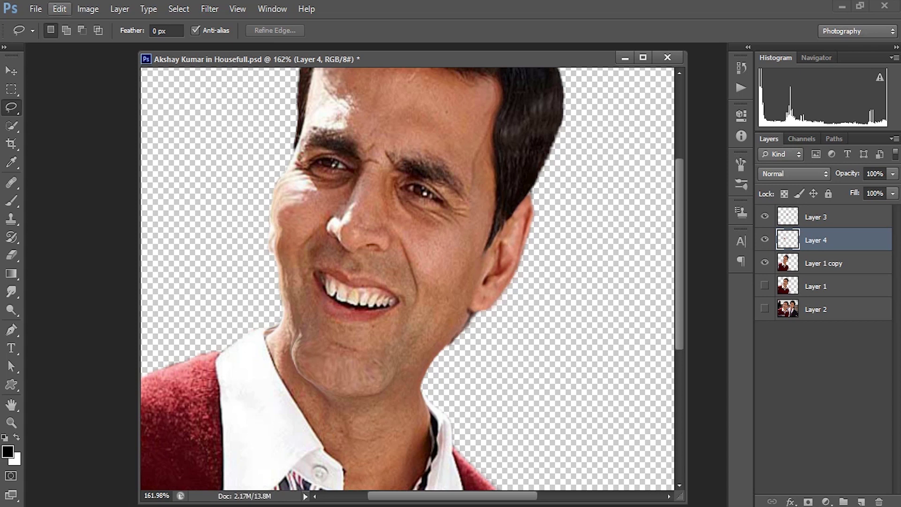
Step: Warp the pasted mouth into a wider smile with the lower lip and chin pulled down
{"action": "left_click", "coordinate": [60, 9]}
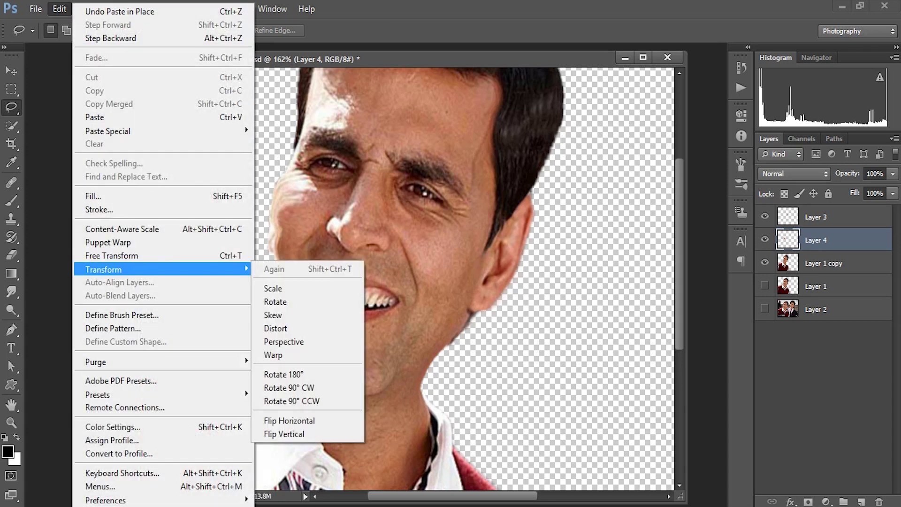
{"action": "left_click", "coordinate": [275, 354]}
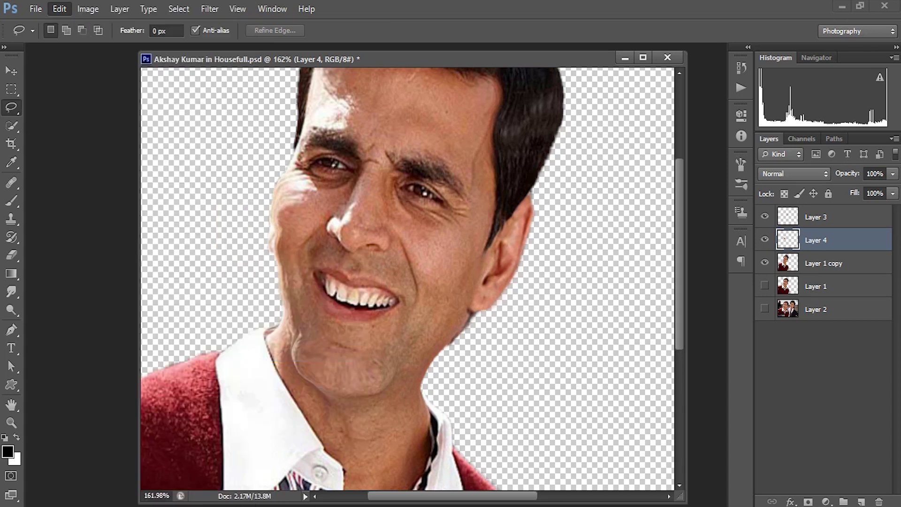
{"action": "left_click_drag", "start_coordinate": [422, 282], "coordinate": [463, 282]}
{"action": "left_click_drag", "start_coordinate": [299, 253], "coordinate": [290, 243]}
{"action": "left_click_drag", "start_coordinate": [413, 254], "coordinate": [428, 255]}
{"action": "left_click_drag", "start_coordinate": [338, 337], "coordinate": [334, 363]}
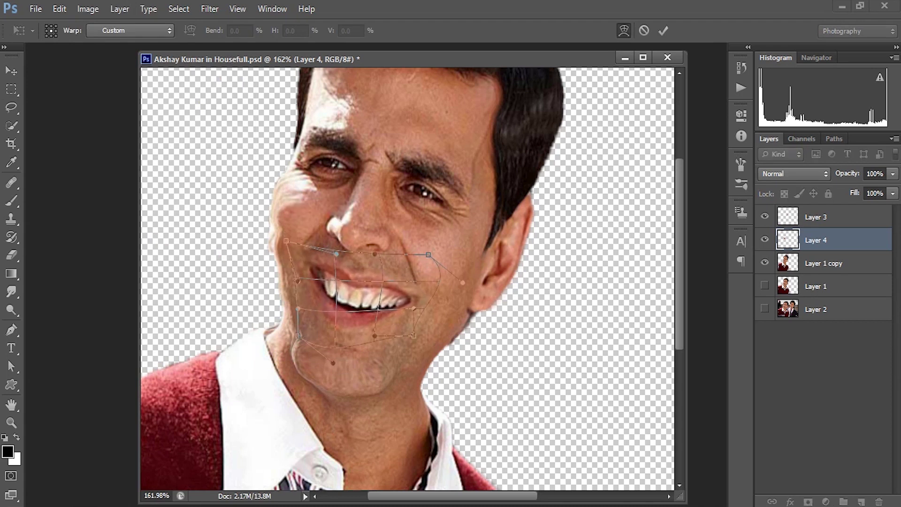
{"action": "left_click_drag", "start_coordinate": [374, 254], "coordinate": [363, 264]}
{"action": "left_click_drag", "start_coordinate": [297, 281], "coordinate": [292, 297]}
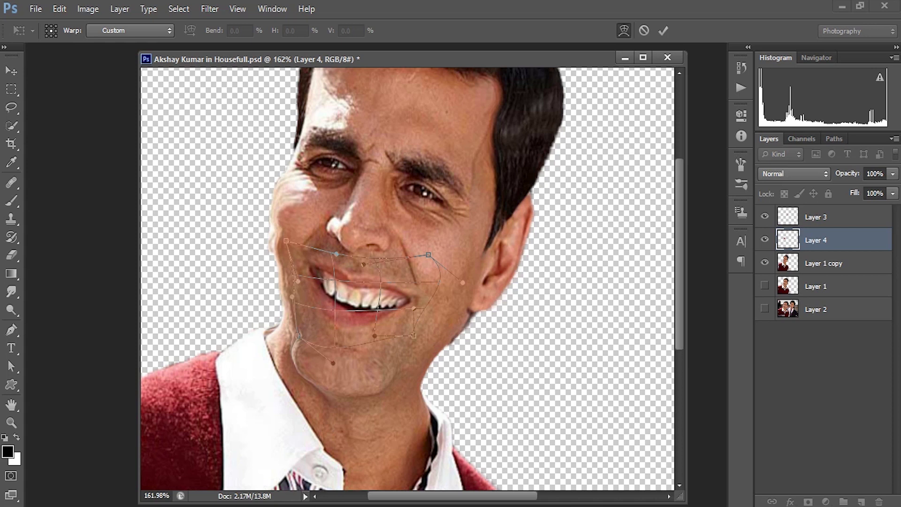
{"action": "left_click_drag", "start_coordinate": [414, 308], "coordinate": [426, 313]}
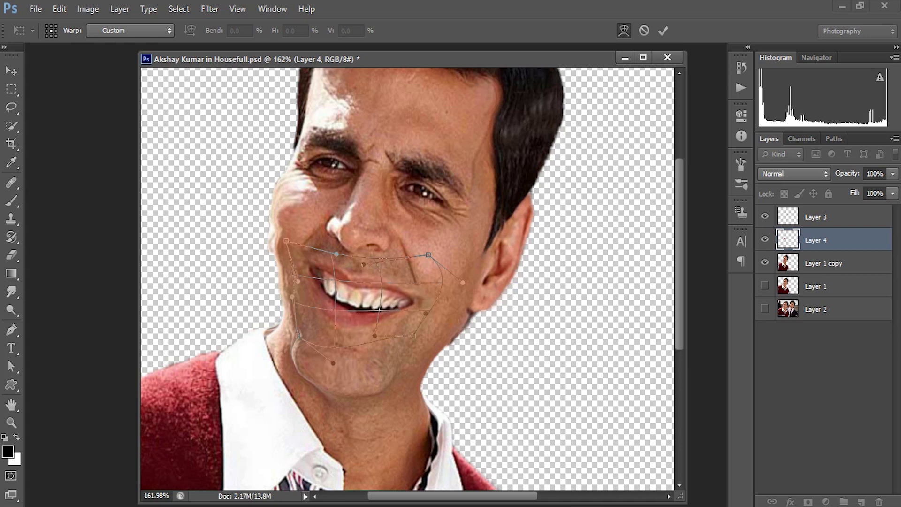
{"action": "left_click_drag", "start_coordinate": [332, 363], "coordinate": [330, 376]}
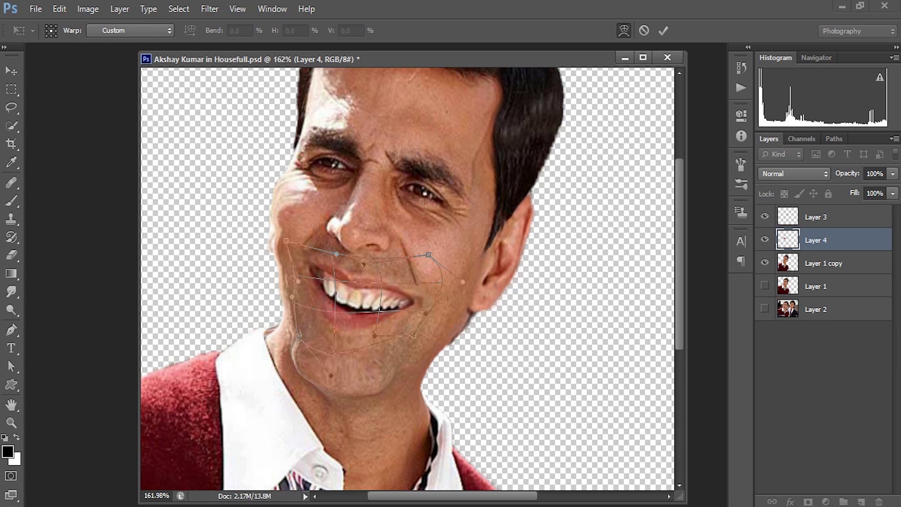
Step: Commit the mouth warp, then paste the nose in place on a new layer
{"action": "key", "text": "Return"}
{"action": "key", "text": "l"}
{"action": "key", "text": "alt+bracketleft"}
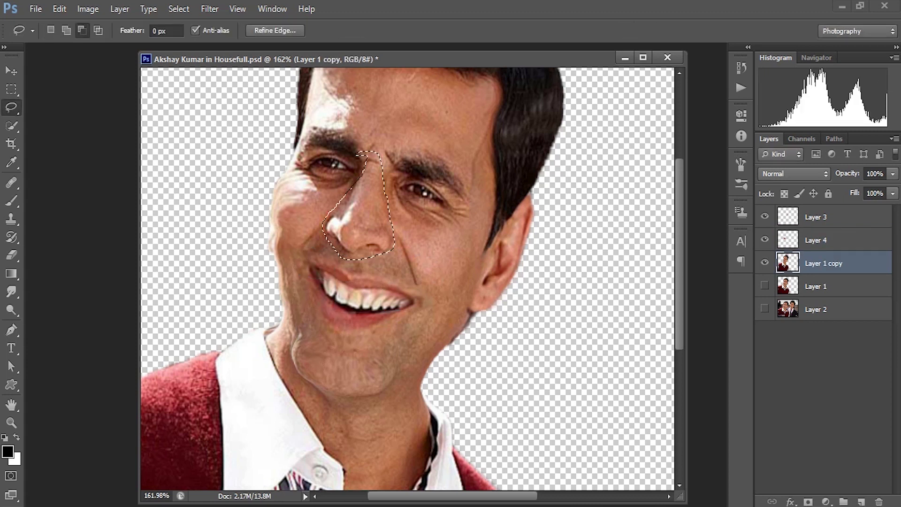
{"action": "key", "text": "v"}
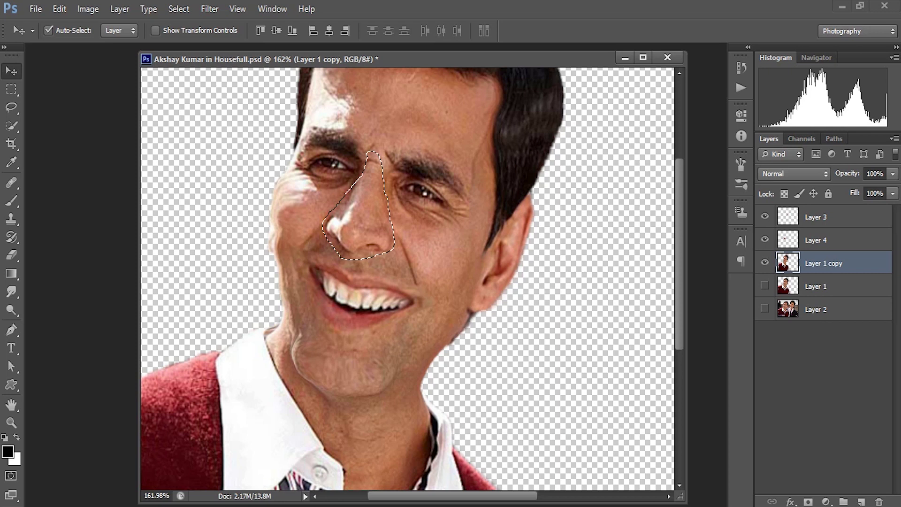
{"action": "key", "text": "ctrl+shift+alt+n"}
{"action": "key", "text": "alt+e"}
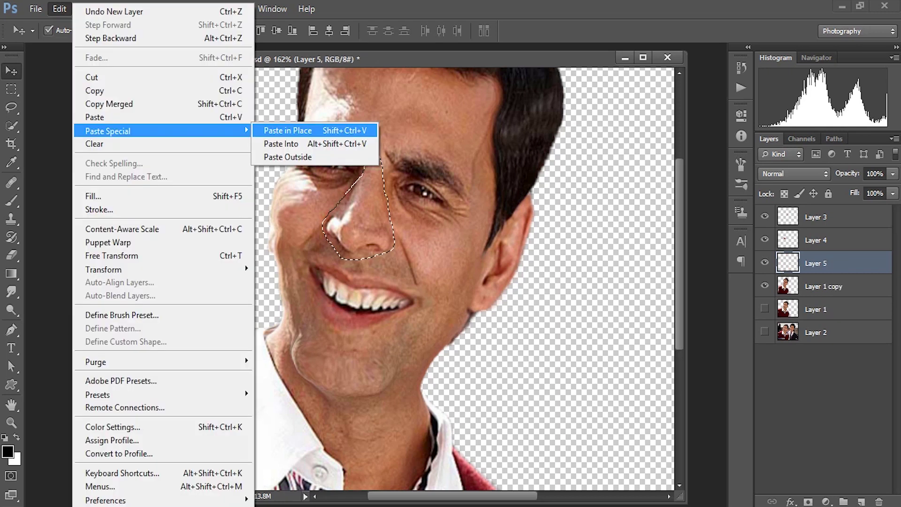
{"action": "key", "text": "Return"}
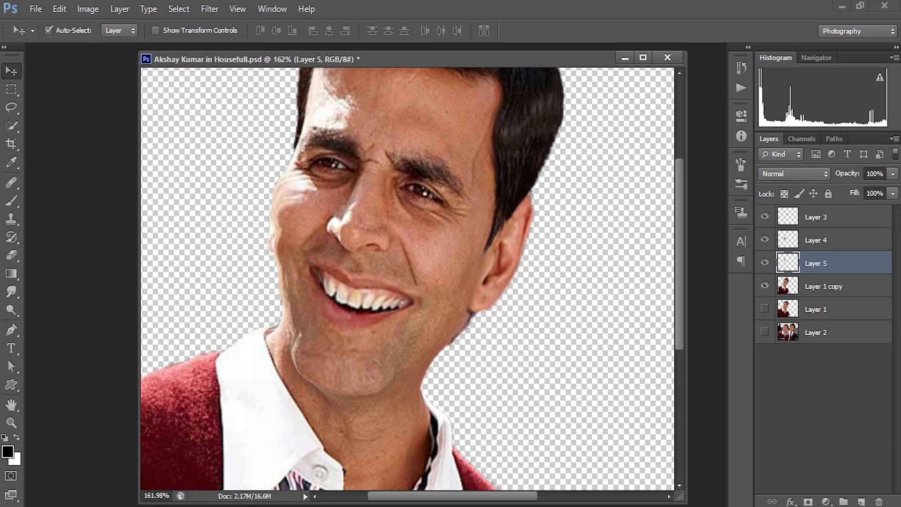
Step: Warp the pasted nose wider at the bottom and narrower at the top, then reselect Layer 1 copy
{"action": "key", "text": "alt+e"}
{"action": "key", "text": "a"}
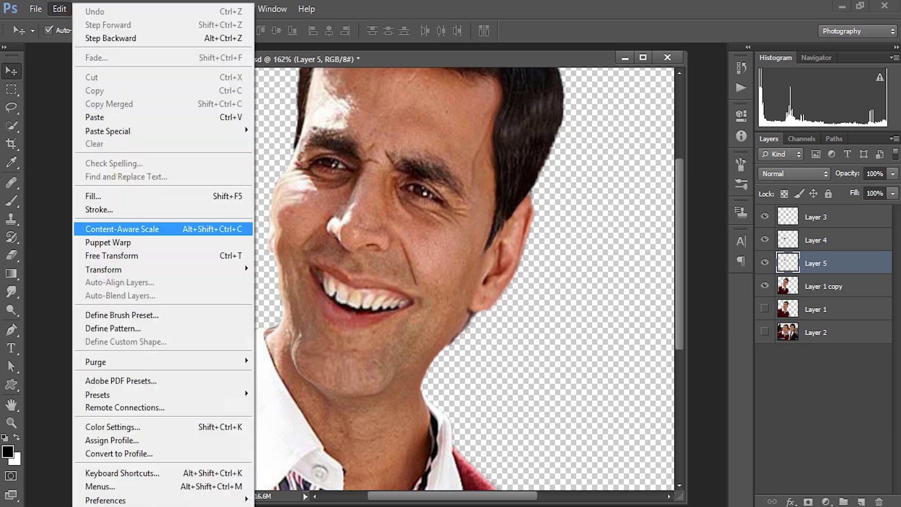
{"action": "key", "text": "a"}
{"action": "key", "text": "Right"}
{"action": "key", "text": "w"}
{"action": "left_click_drag", "start_coordinate": [322, 261], "coordinate": [304, 255]}
{"action": "left_click_drag", "start_coordinate": [395, 261], "coordinate": [412, 265]}
{"action": "left_click_drag", "start_coordinate": [322, 151], "coordinate": [340, 154]}
{"action": "left_click_drag", "start_coordinate": [394, 151], "coordinate": [385, 154]}
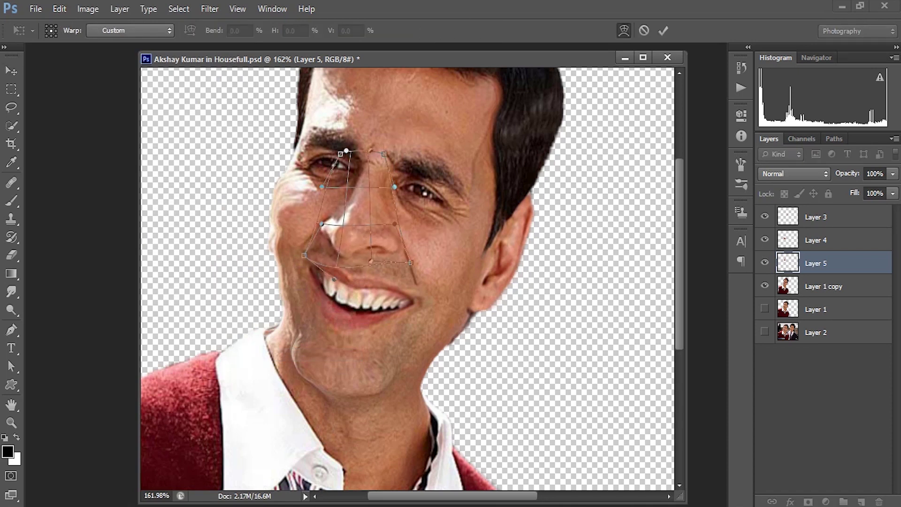
{"action": "left_click_drag", "start_coordinate": [411, 265], "coordinate": [408, 262]}
{"action": "key", "text": "Return"}
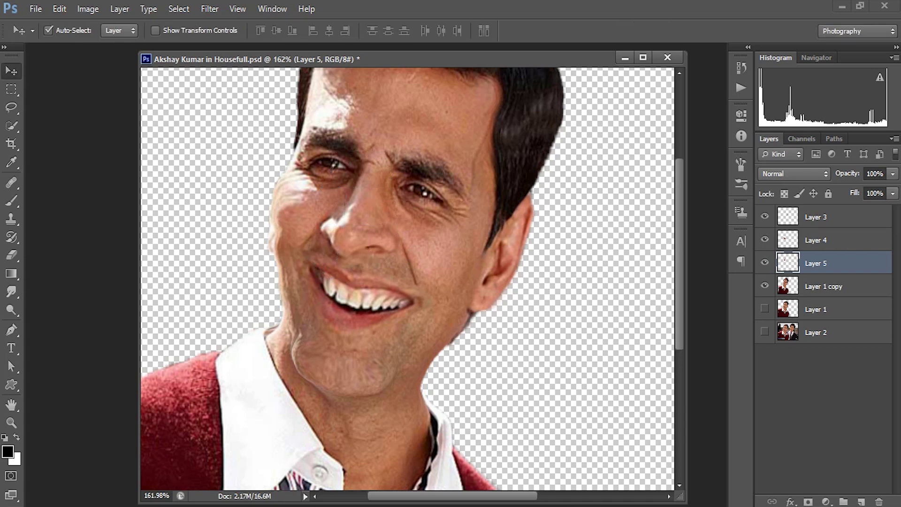
{"action": "scroll", "coordinate": [408, 262], "scroll_direction": "up", "scroll_amount": 5}
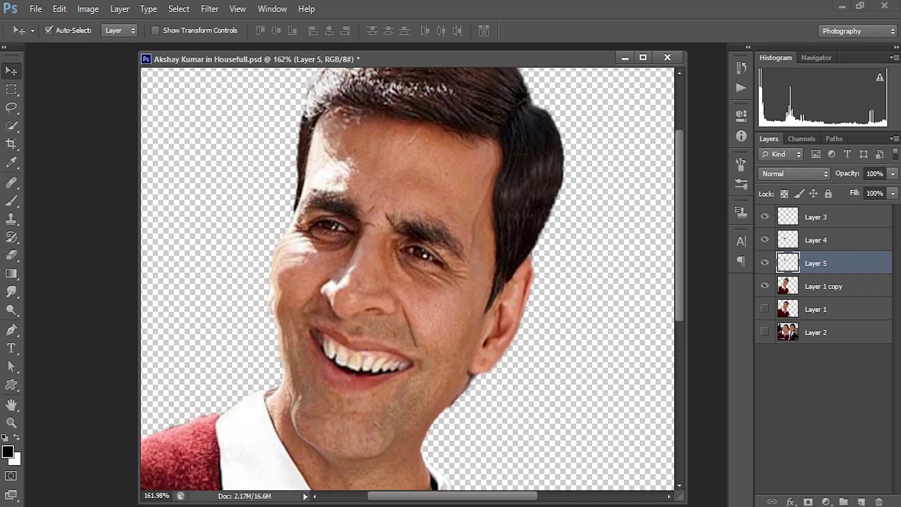
{"action": "scroll", "coordinate": [408, 262], "scroll_direction": "up", "scroll_amount": 1}
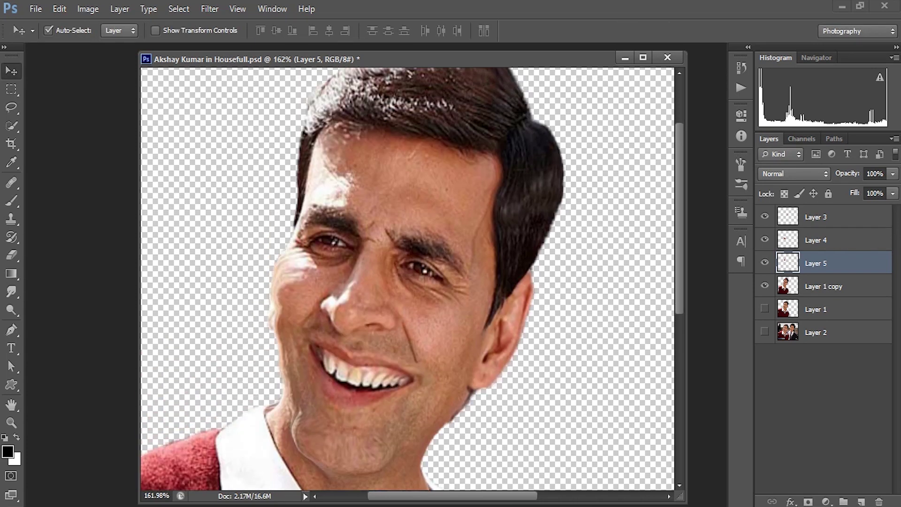
{"action": "key", "text": "alt+bracketleft"}
Step: Copy the right eyebrow onto new Layer 6 and raise it up the forehead
{"action": "key", "text": "l"}
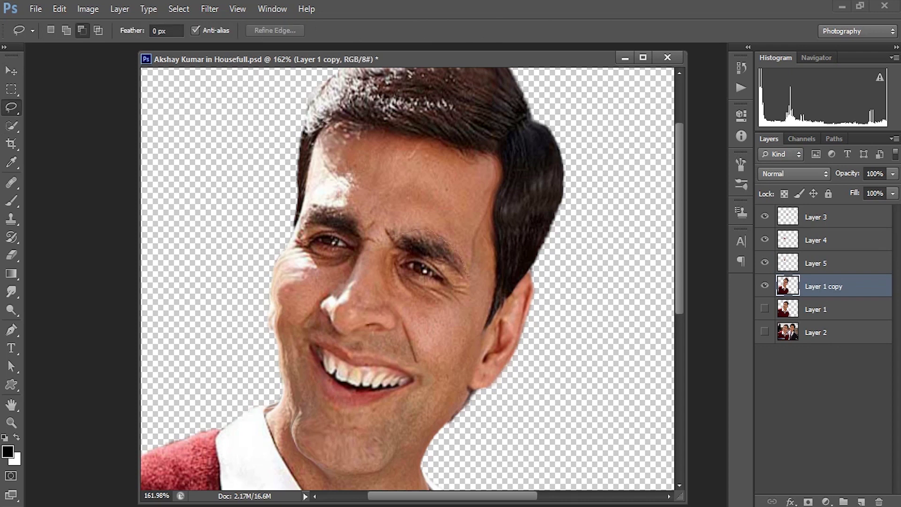
{"action": "left_click_drag", "start_coordinate": [387, 238], "coordinate": [393, 249]}
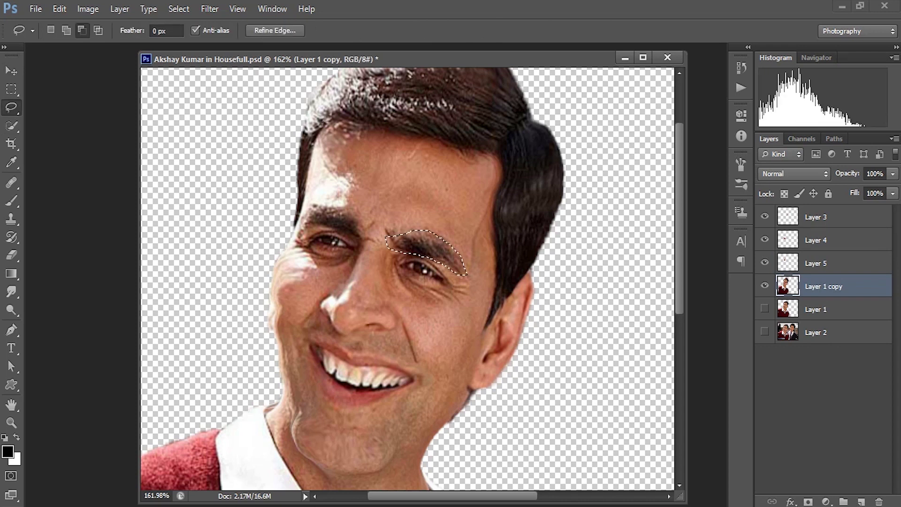
{"action": "key", "text": "ctrl+c"}
{"action": "left_click", "coordinate": [861, 501]}
{"action": "left_click", "coordinate": [59, 9]}
{"action": "left_click", "coordinate": [290, 183]}
{"action": "key", "text": "v"}
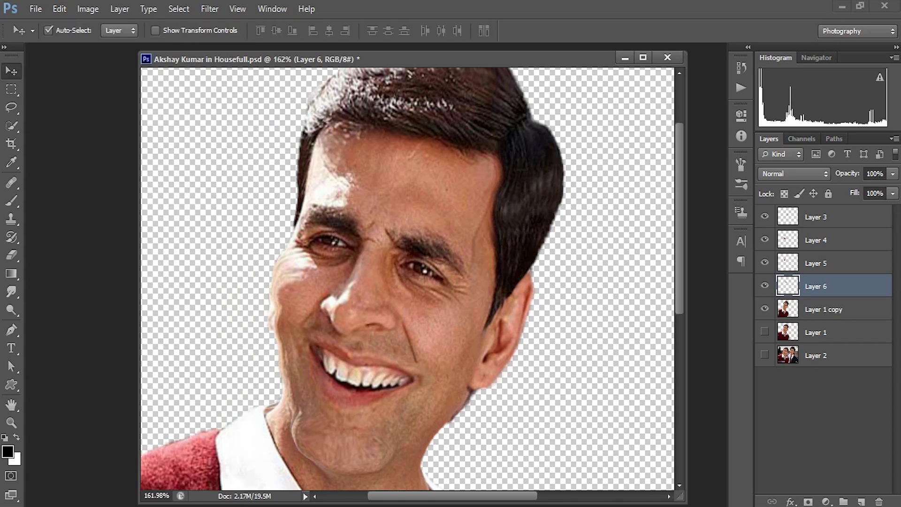
{"action": "mouse_move", "coordinate": [430, 221]}
{"action": "left_mouse_down"}
{"action": "mouse_move", "coordinate": [433, 204]}
{"action": "mouse_move", "coordinate": [435, 211]}
{"action": "left_mouse_up"}
Step: Heal the bright spots and patch the original right eyebrow area on Layer 1 copy
{"action": "left_click", "coordinate": [824, 309]}
{"action": "left_click", "coordinate": [12, 183]}
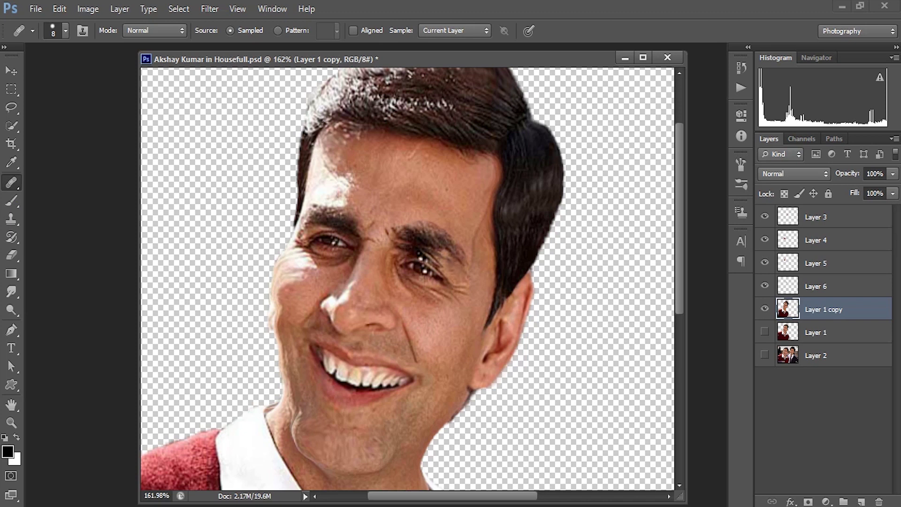
{"action": "left_click_drag", "start_coordinate": [419, 255], "coordinate": [441, 259]}
{"action": "key", "text": "alt+bracketright"}
{"action": "key", "text": "alt+bracketleft"}
{"action": "key", "text": "v"}
{"action": "right_click", "coordinate": [11, 183]}
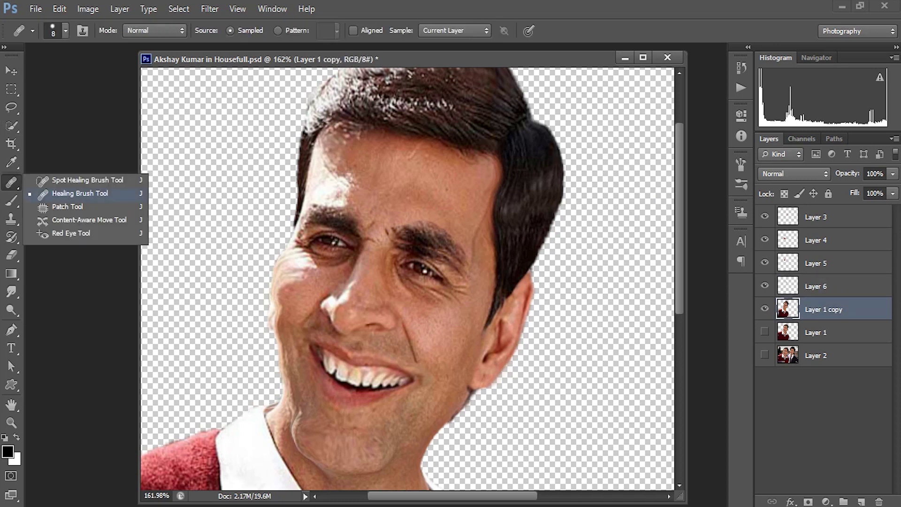
{"action": "left_click", "coordinate": [63, 206]}
{"action": "left_click_drag", "start_coordinate": [457, 273], "coordinate": [389, 243]}
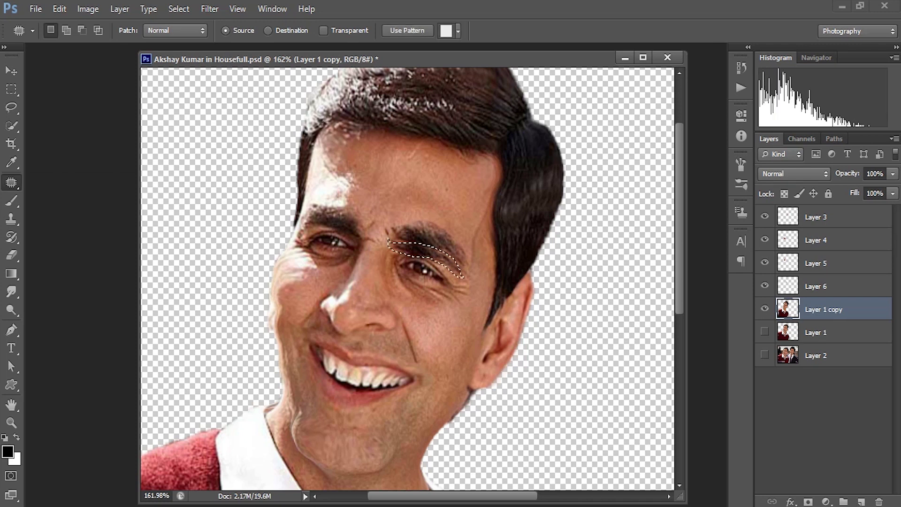
Step: Paste the right eye onto Layer 7 and warp it larger, stretching its edges outward
{"action": "key", "text": "v"}
{"action": "left_click", "coordinate": [288, 130]}
{"action": "left_click", "coordinate": [59, 9]}
{"action": "left_click", "coordinate": [275, 355]}
{"action": "left_click_drag", "start_coordinate": [413, 258], "coordinate": [417, 245]}
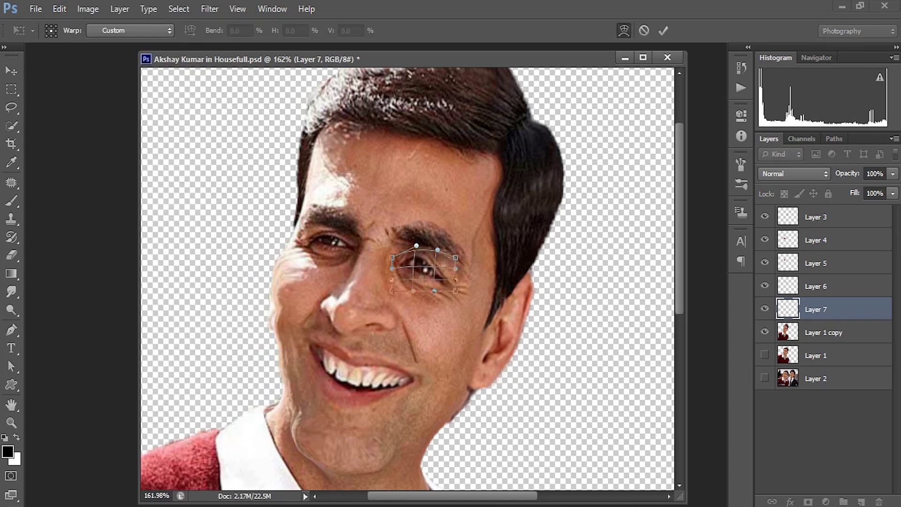
{"action": "left_click_drag", "start_coordinate": [392, 292], "coordinate": [379, 306]}
{"action": "left_click_drag", "start_coordinate": [434, 291], "coordinate": [436, 307]}
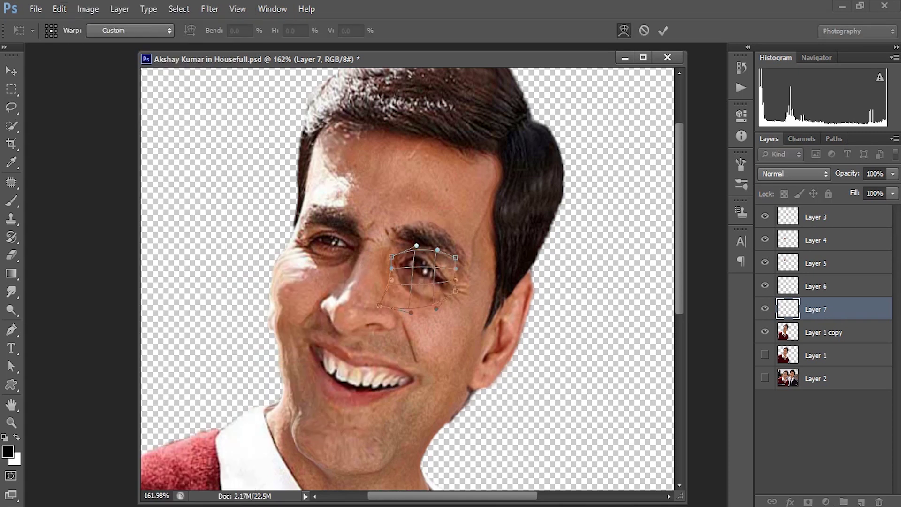
{"action": "left_click_drag", "start_coordinate": [456, 258], "coordinate": [463, 261]}
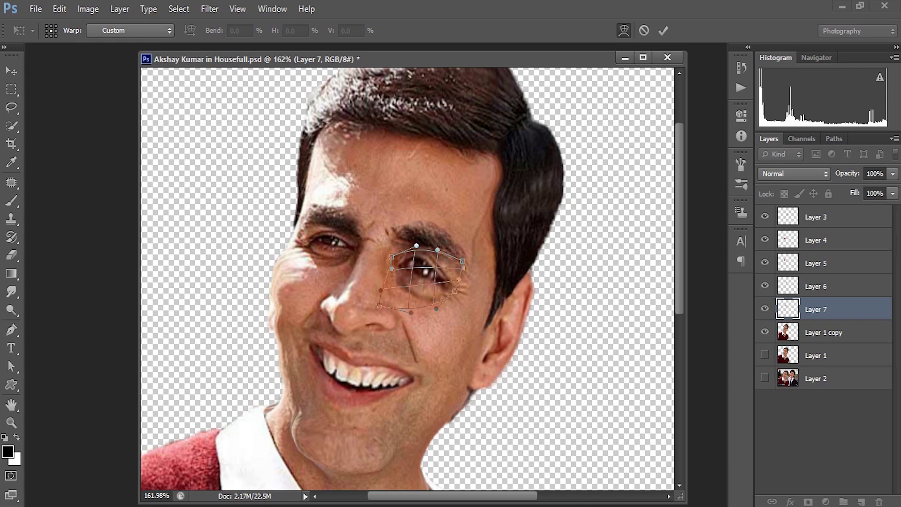
{"action": "left_click", "coordinate": [664, 30]}
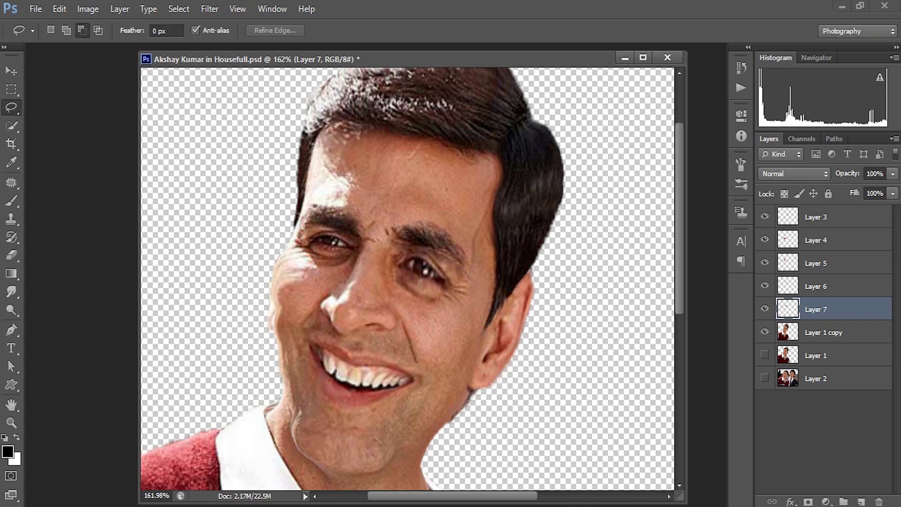
{"action": "key", "text": "v"}
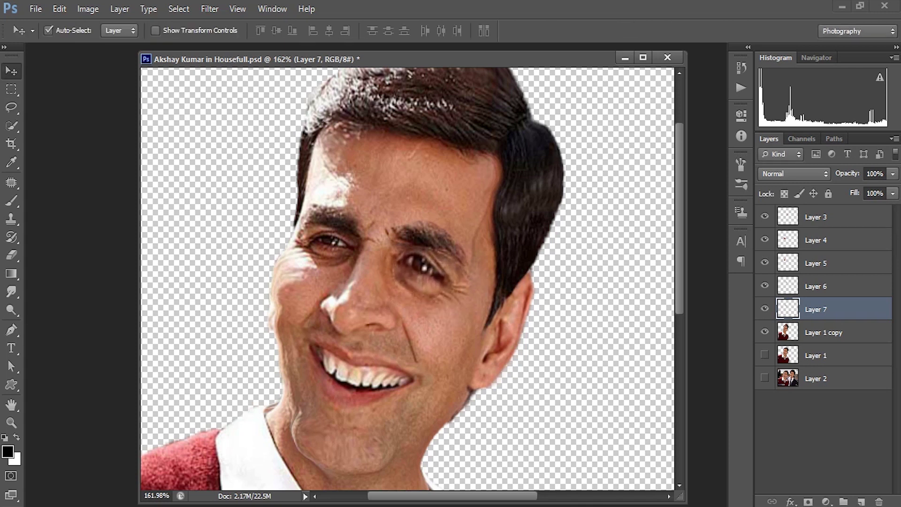
Step: Lasso the left eyebrow, paste it in place on Layer 8 and nudge it upward
{"action": "key", "text": "alt+bracketleft"}
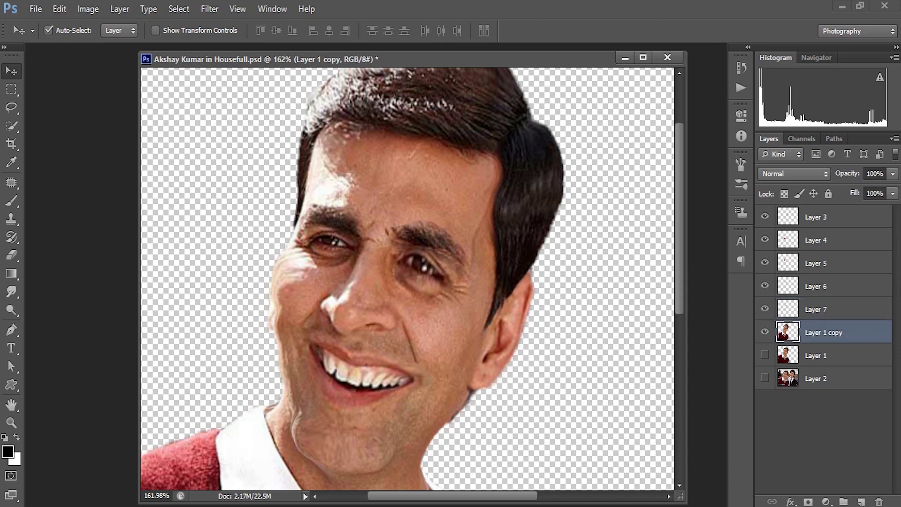
{"action": "key", "text": "l"}
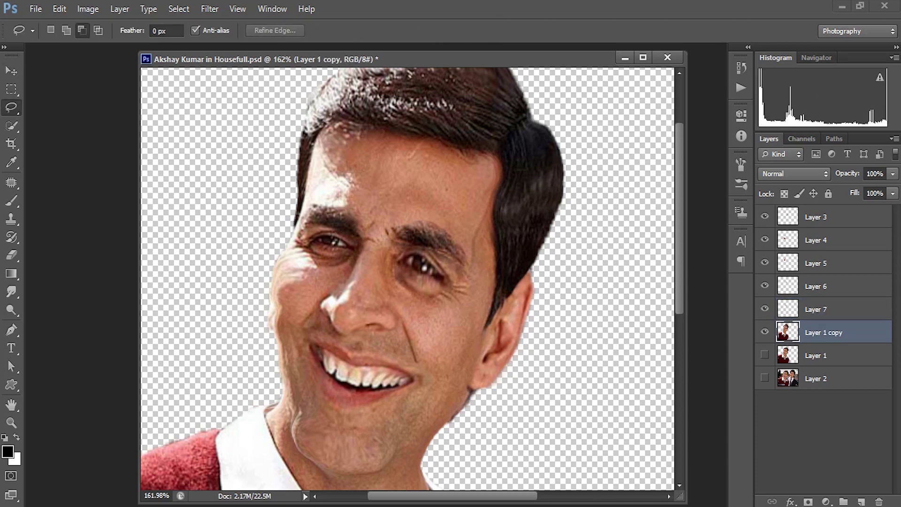
{"action": "left_click", "coordinate": [51, 30]}
{"action": "left_click_drag", "start_coordinate": [361, 219], "coordinate": [298, 234]}
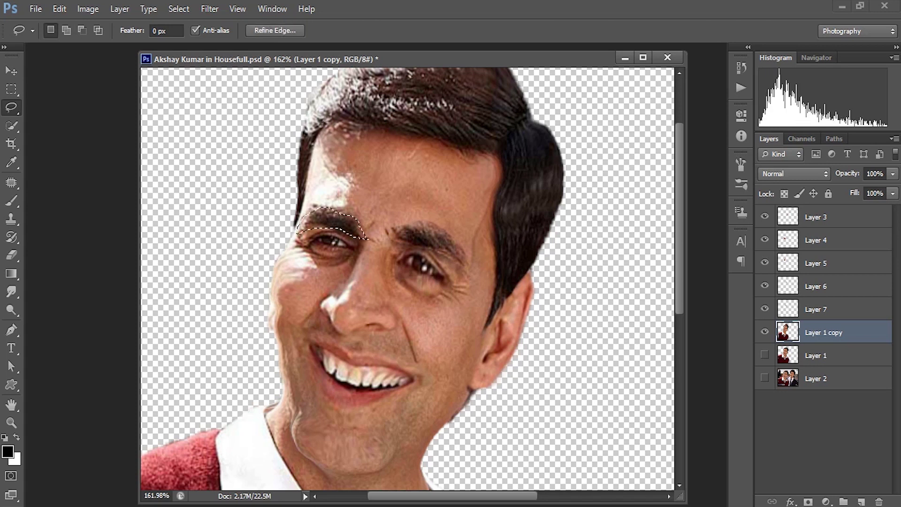
{"action": "left_click", "coordinate": [861, 502]}
{"action": "key", "text": "v"}
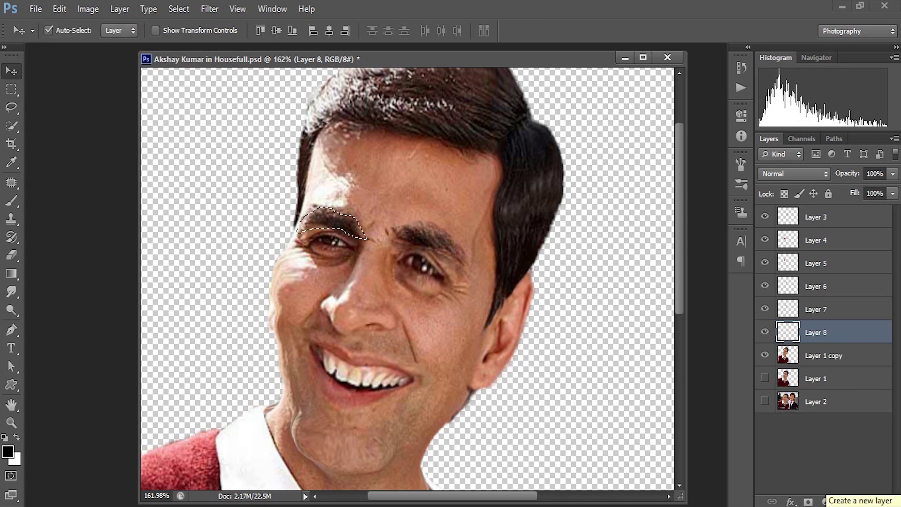
{"action": "left_click", "coordinate": [60, 8]}
{"action": "left_click", "coordinate": [296, 131]}
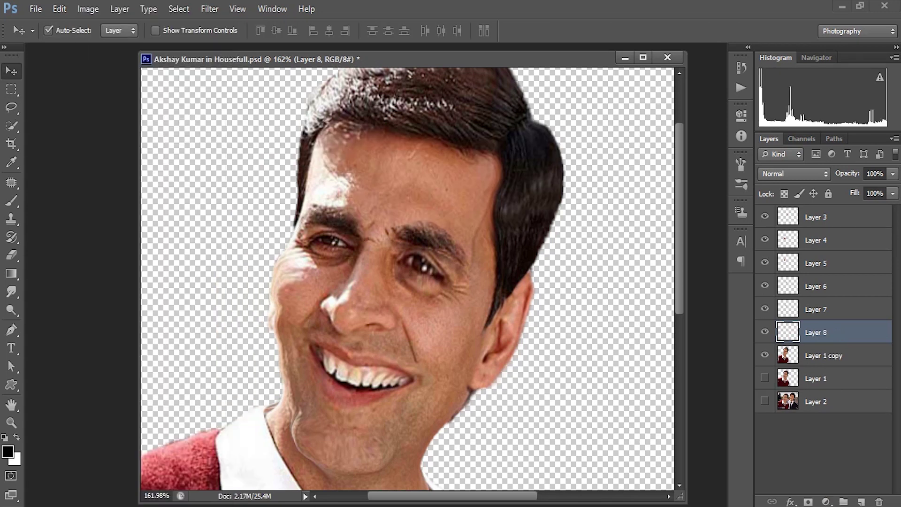
{"action": "left_click_drag", "start_coordinate": [338, 211], "coordinate": [338, 204]}
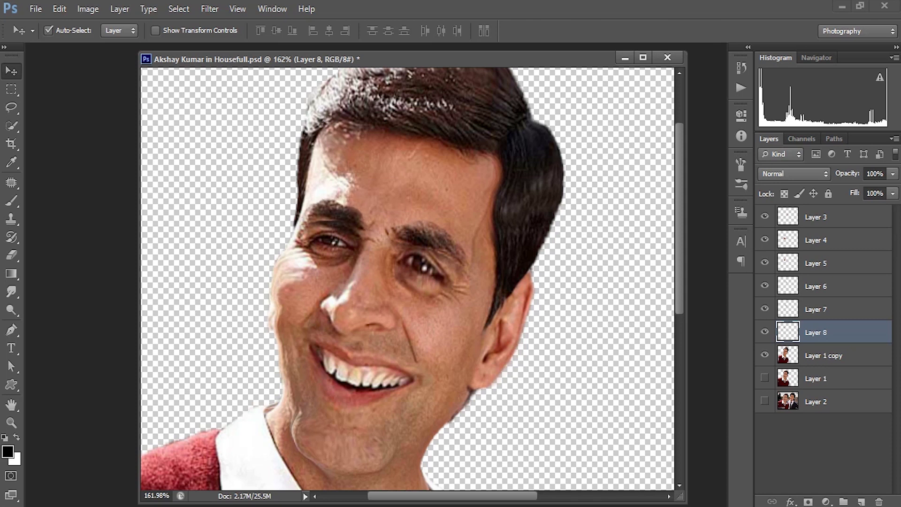
Step: Patch over the original left eyebrow with clean skin and deselect
{"action": "key", "text": "alt+bracketleft"}
{"action": "key", "text": "j"}
{"action": "left_click_drag", "start_coordinate": [296, 232], "coordinate": [352, 236]}
{"action": "mouse_move", "coordinate": [299, 224]}
{"action": "left_mouse_down"}
{"action": "mouse_move", "coordinate": [360, 232]}
{"action": "mouse_move", "coordinate": [345, 211]}
{"action": "left_mouse_up"}
{"action": "key", "text": "ctrl+d"}
{"action": "key", "text": "v"}
Step: Copy the left eye and paste it in place on new Layer 9
{"action": "key", "text": "l"}
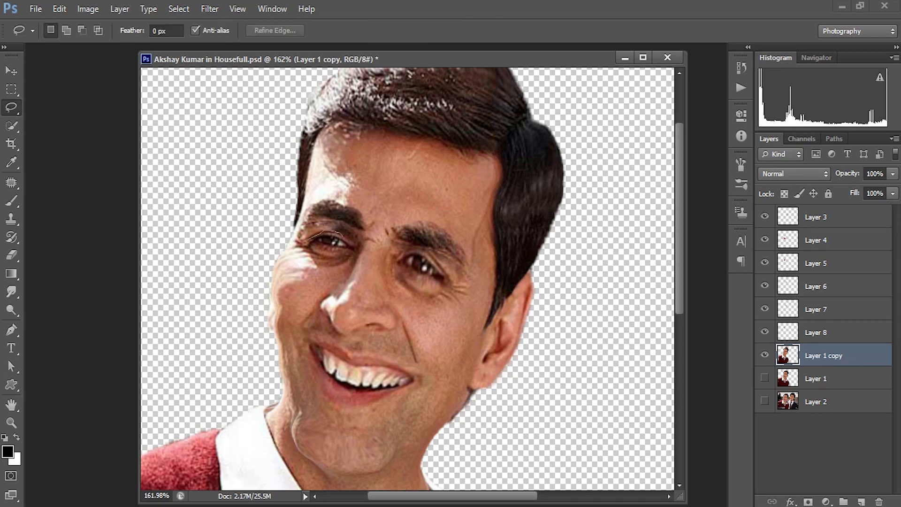
{"action": "left_click_drag", "start_coordinate": [356, 248], "coordinate": [302, 241]}
{"action": "key", "text": "ctrl+c"}
{"action": "left_click", "coordinate": [60, 8]}
{"action": "left_click", "coordinate": [81, 115]}
{"action": "left_click", "coordinate": [59, 8]}
{"action": "left_click", "coordinate": [292, 129]}
{"action": "key", "text": "v"}
Step: Warp the left eye larger, lifting its upper corner and widening its outer side
{"action": "left_click", "coordinate": [59, 9]}
{"action": "left_click", "coordinate": [273, 355]}
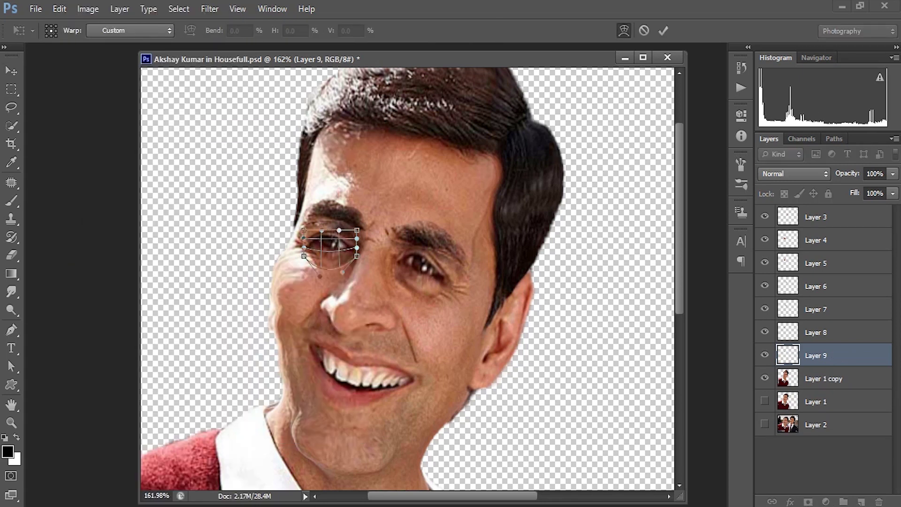
{"action": "left_click_drag", "start_coordinate": [331, 233], "coordinate": [322, 210]}
{"action": "left_click_drag", "start_coordinate": [357, 251], "coordinate": [363, 249]}
{"action": "left_click_drag", "start_coordinate": [304, 230], "coordinate": [289, 222]}
{"action": "left_click", "coordinate": [663, 30]}
{"action": "left_click", "coordinate": [816, 286]}
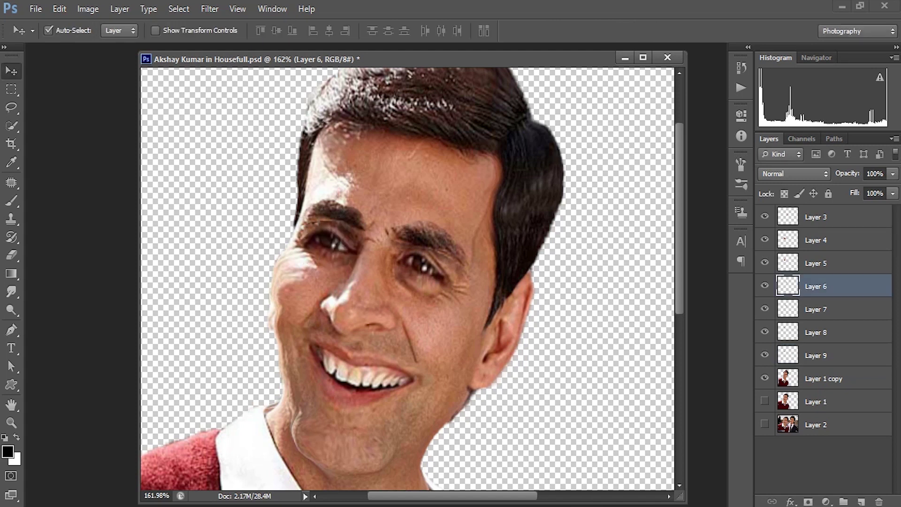
Step: Fit the picture on screen and merge all visible layers into Layer 3
{"action": "double_click", "coordinate": [12, 405]}
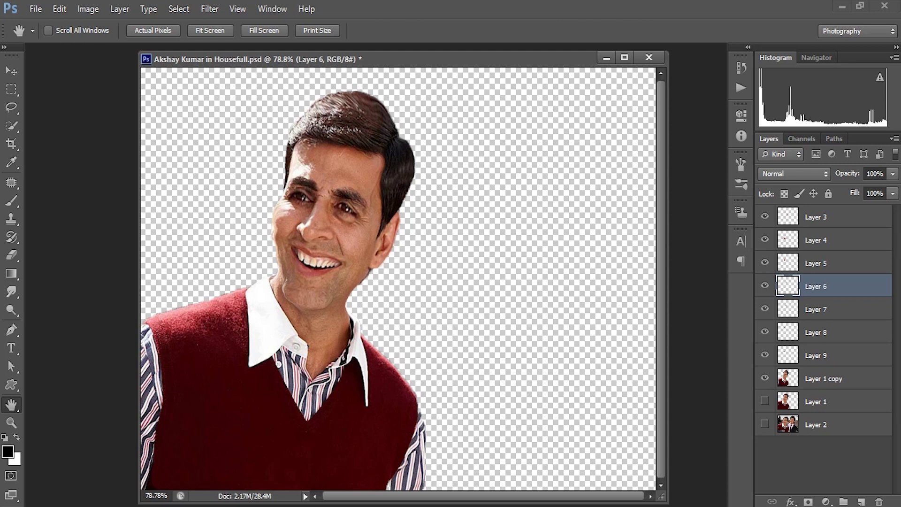
{"action": "key", "text": "v"}
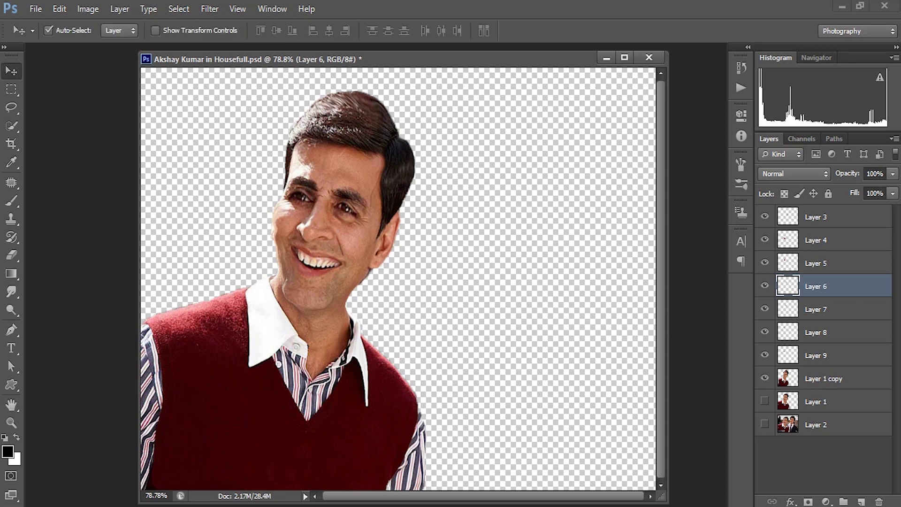
{"action": "key", "text": "alt+period"}
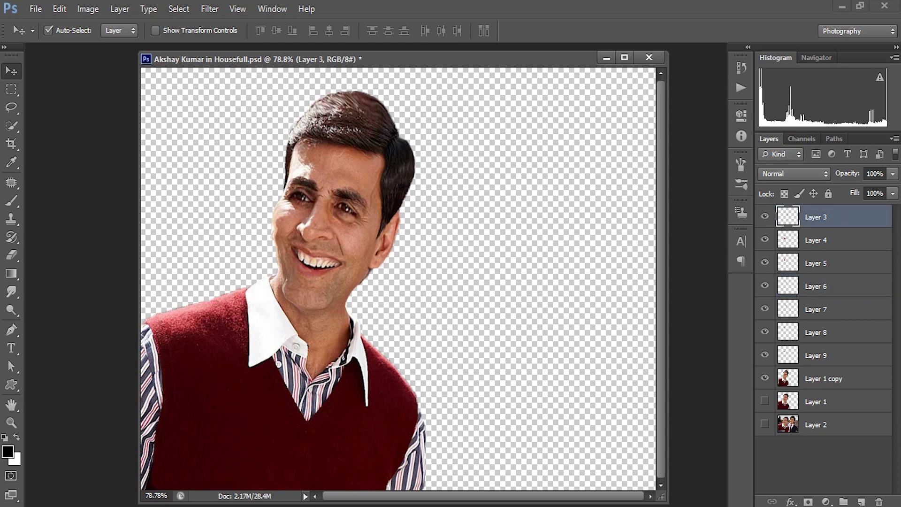
{"action": "right_click", "coordinate": [843, 217]}
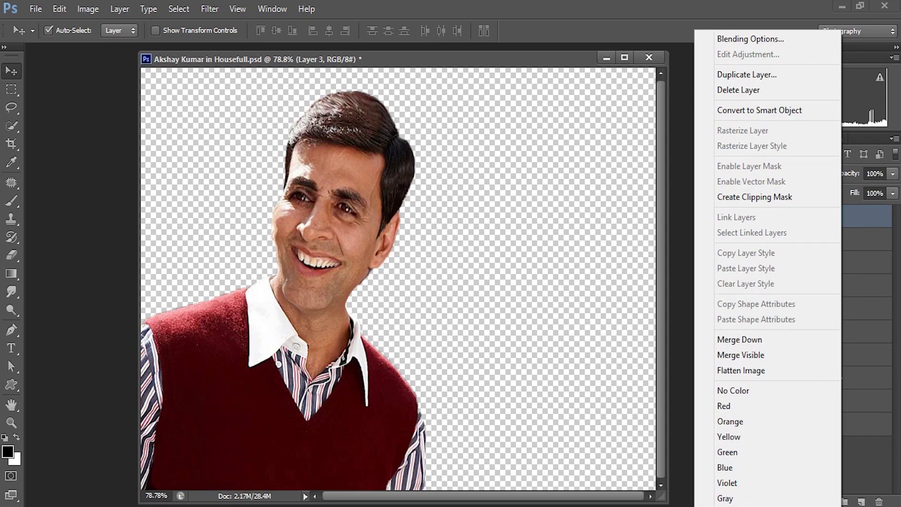
{"action": "left_click", "coordinate": [741, 356]}
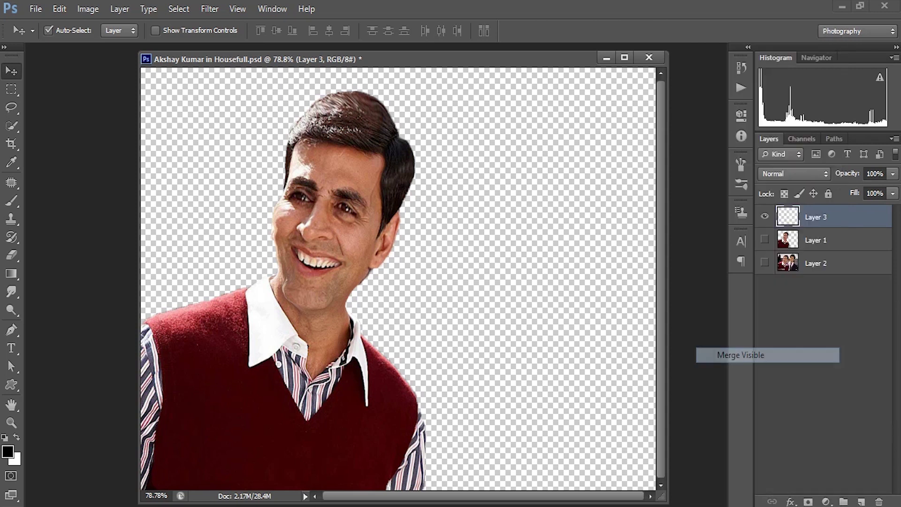
Step: Compare Layers 3 and 1, leaving Layer 3 visible and Layer 1 hidden, zoomed on the face
{"action": "left_click", "coordinate": [764, 216]}
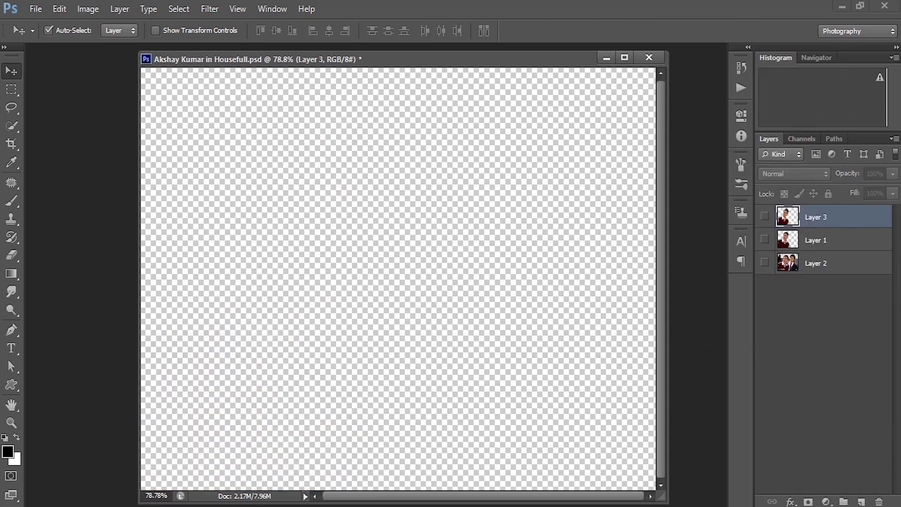
{"action": "left_click", "coordinate": [765, 216]}
{"action": "left_click", "coordinate": [765, 239]}
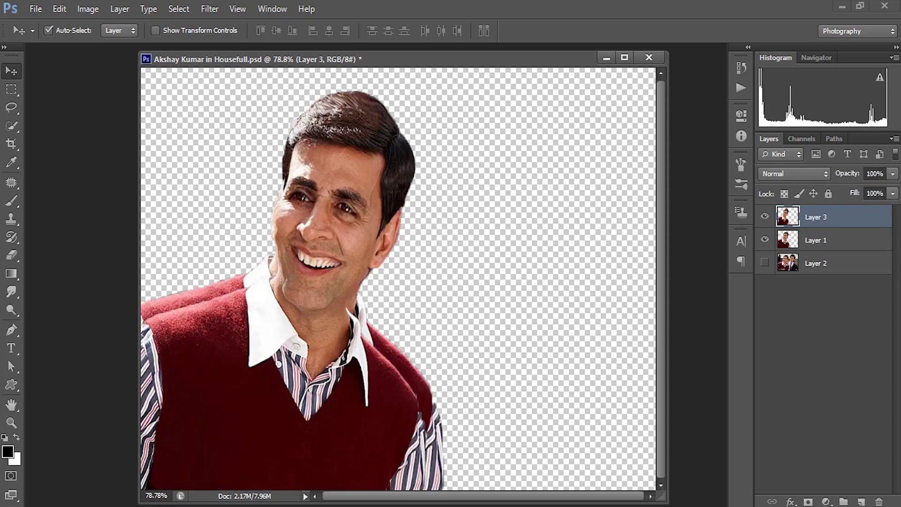
{"action": "left_click", "coordinate": [765, 217]}
{"action": "left_click", "coordinate": [765, 216]}
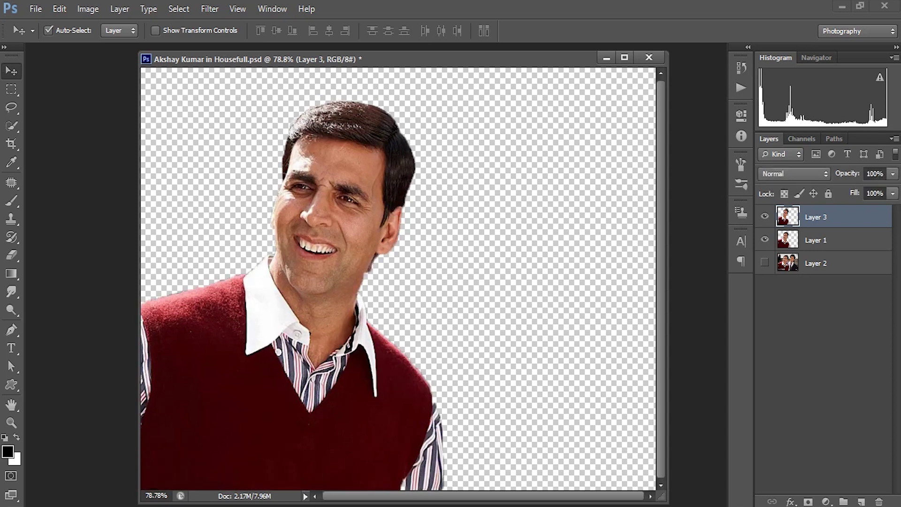
{"action": "left_click", "coordinate": [765, 239]}
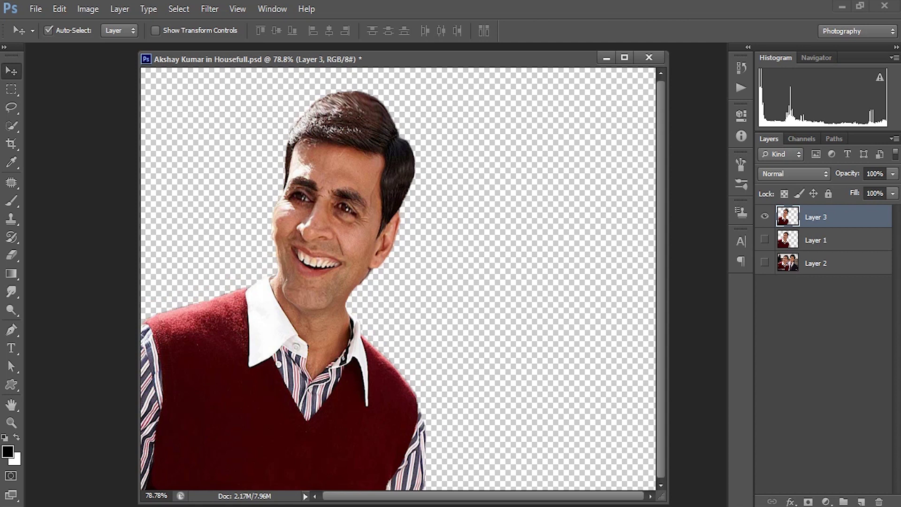
{"action": "key", "text": "z"}
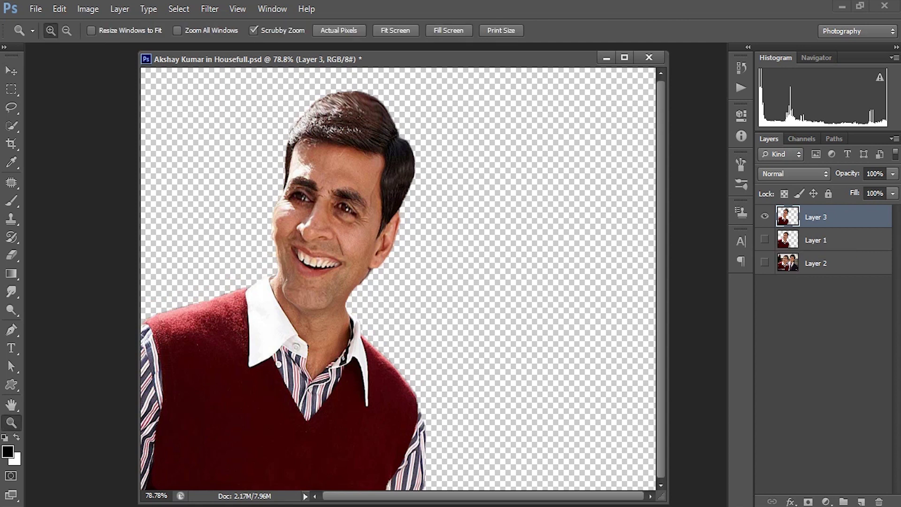
{"action": "left_click_drag", "start_coordinate": [244, 147], "coordinate": [296, 147]}
Step: Smudge (Lighten, 30%) the left eyebrow and lid, cheek edge, chin and jawline
{"action": "left_click", "coordinate": [11, 290]}
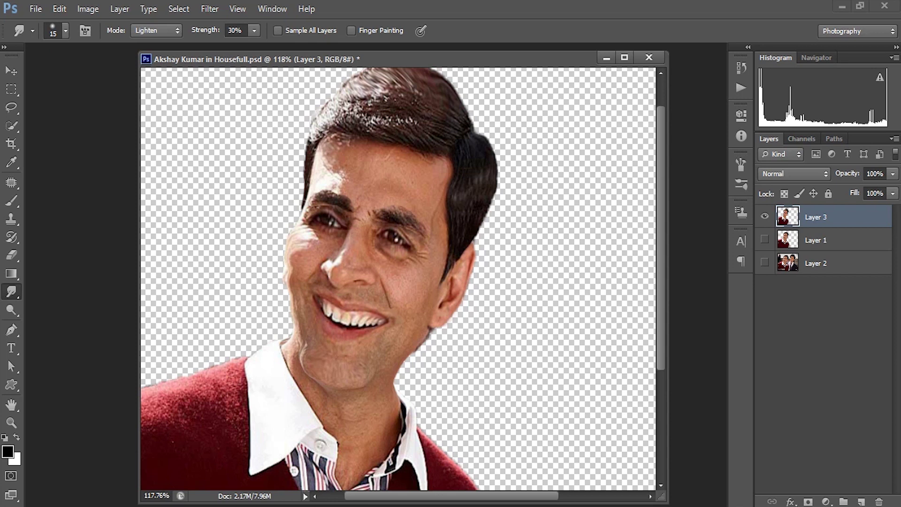
{"action": "right_click", "coordinate": [12, 291]}
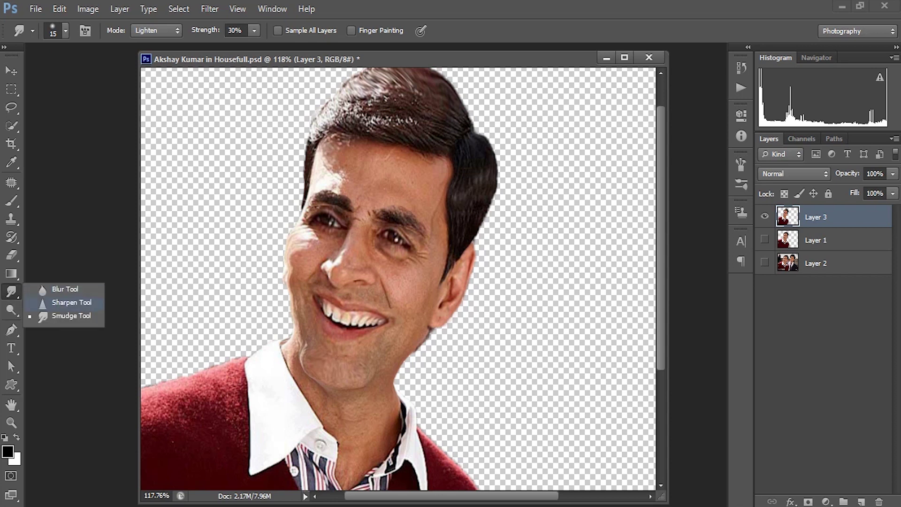
{"action": "left_click", "coordinate": [70, 315]}
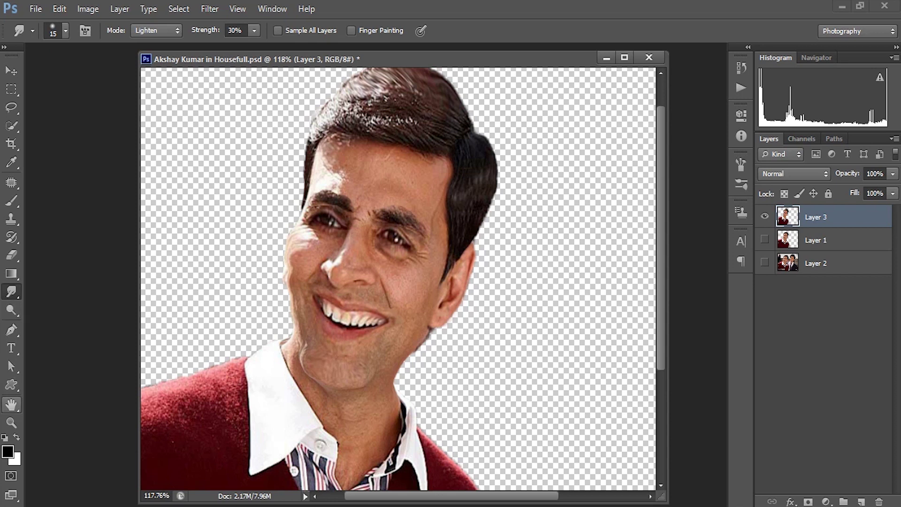
{"action": "left_click", "coordinate": [12, 423]}
{"action": "left_click_drag", "start_coordinate": [304, 310], "coordinate": [338, 310]}
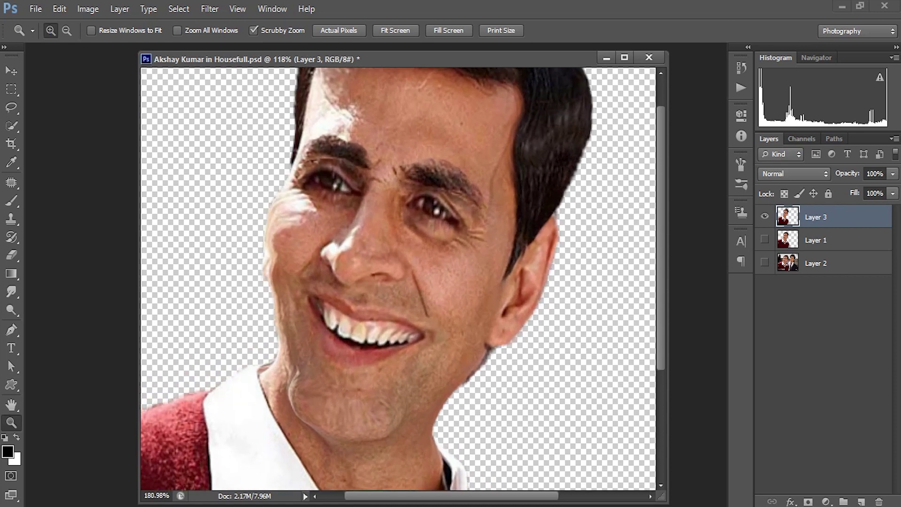
{"action": "scroll", "coordinate": [331, 289], "scroll_direction": "up", "scroll_amount": 1}
{"action": "key", "text": "r"}
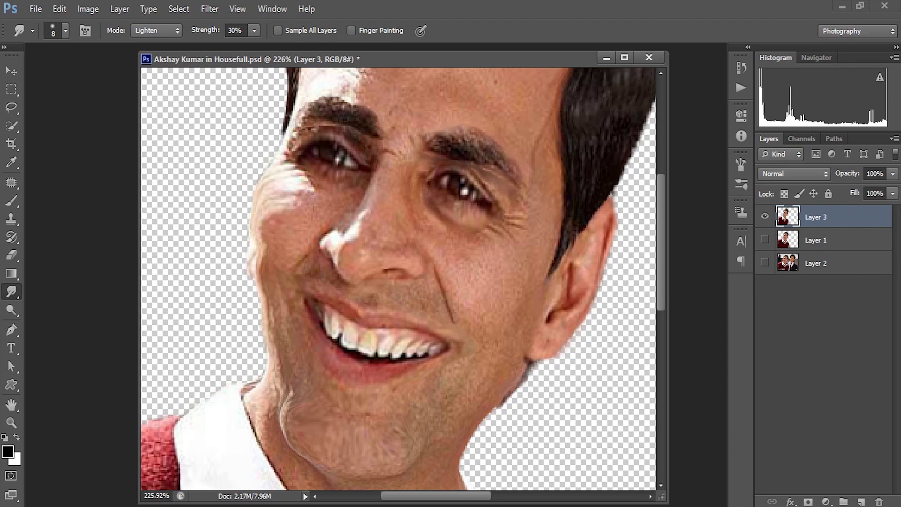
{"action": "mouse_move", "coordinate": [361, 103]}
{"action": "left_mouse_down"}
{"action": "mouse_move", "coordinate": [317, 103]}
{"action": "mouse_move", "coordinate": [300, 131]}
{"action": "left_mouse_up"}
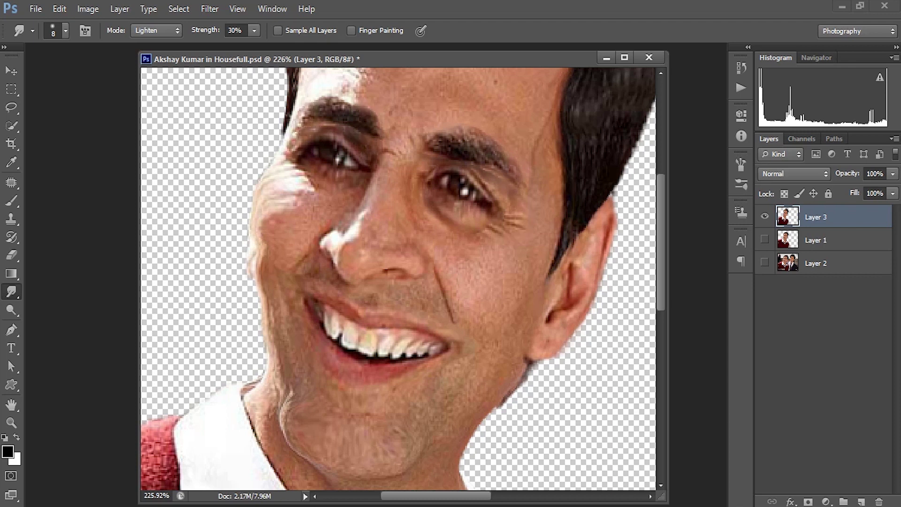
{"action": "key", "text": "bracketright"}
{"action": "key", "text": "bracketright"}
{"action": "key", "text": "bracketright"}
{"action": "left_click_drag", "start_coordinate": [248, 229], "coordinate": [246, 260]}
{"action": "mouse_move", "coordinate": [285, 392]}
{"action": "left_mouse_down"}
{"action": "mouse_move", "coordinate": [341, 451]}
{"action": "mouse_move", "coordinate": [421, 438]}
{"action": "left_mouse_up"}
{"action": "key", "text": "bracketleft"}
{"action": "key", "text": "bracketleft"}
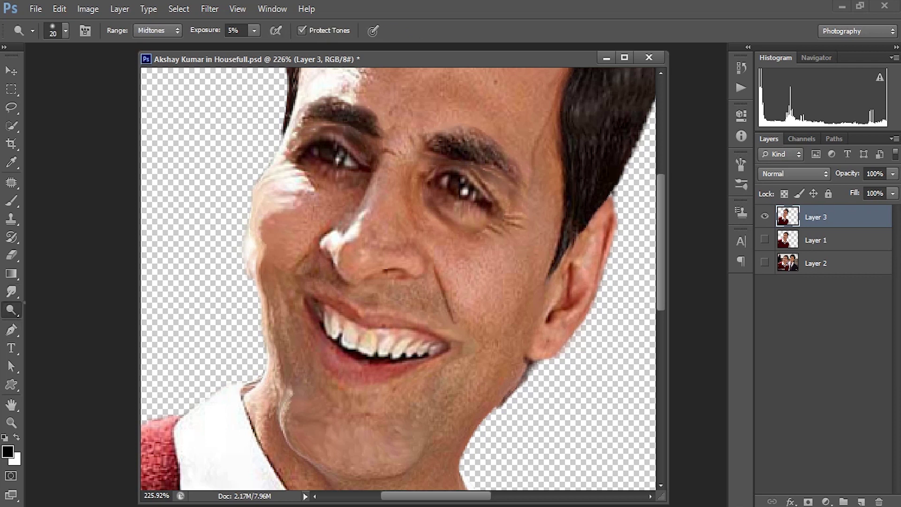
Step: Dodge (Midtones, 5%) the left cheek, nose bridge, chin and upper teeth, using a size-9 brush for the teeth
{"action": "left_click", "coordinate": [12, 310]}
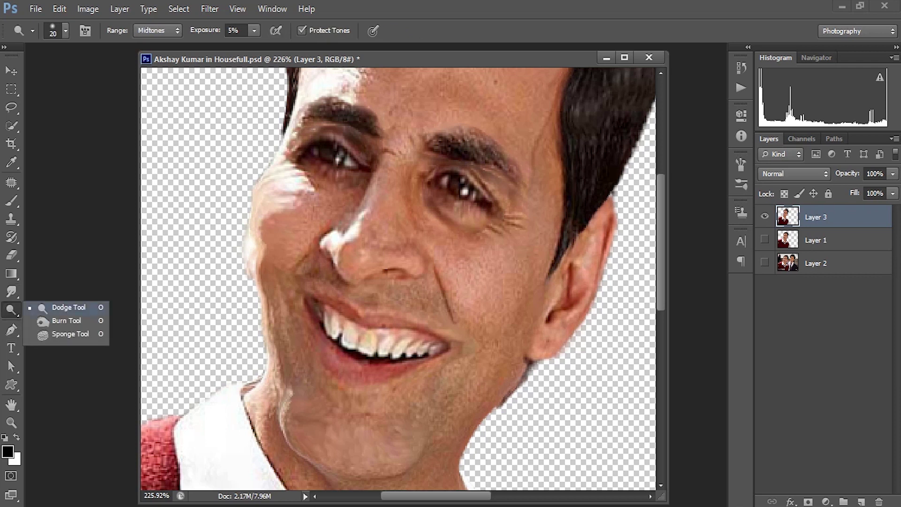
{"action": "left_click", "coordinate": [69, 307]}
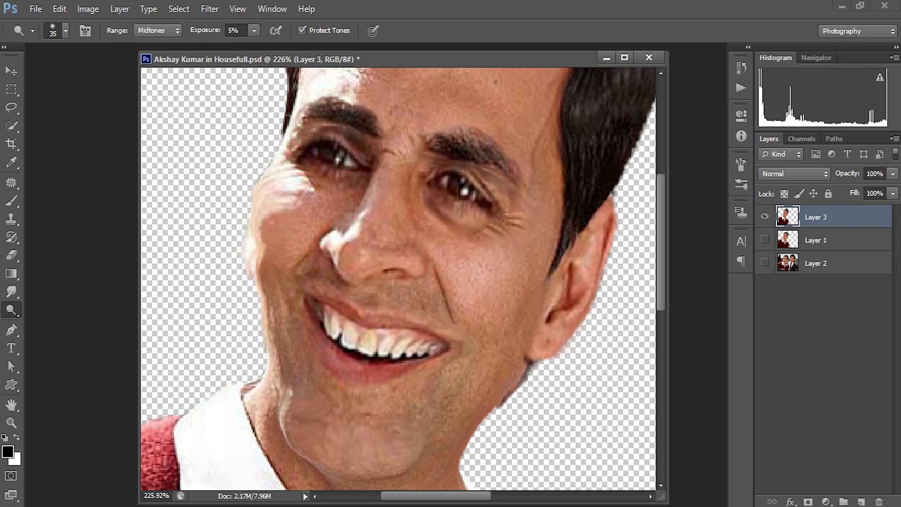
{"action": "left_click_drag", "start_coordinate": [310, 207], "coordinate": [297, 220]}
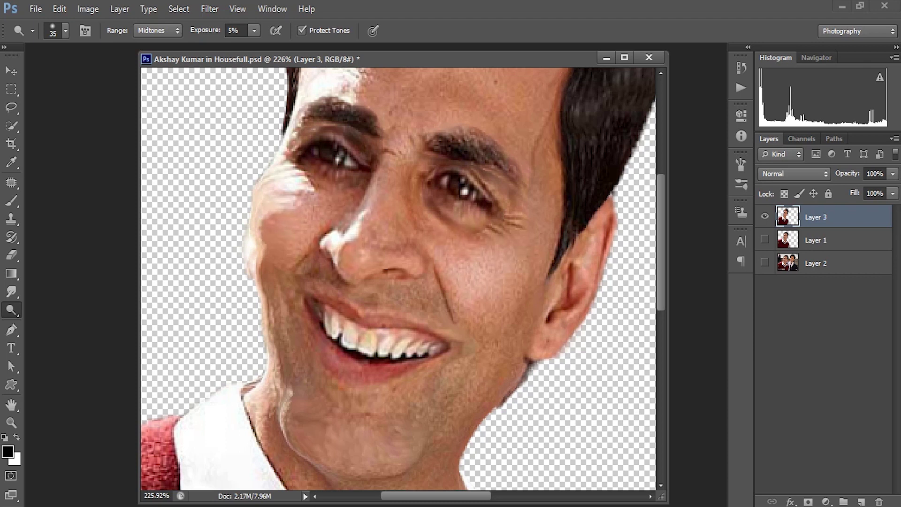
{"action": "left_click_drag", "start_coordinate": [367, 219], "coordinate": [371, 200]}
{"action": "left_click_drag", "start_coordinate": [314, 416], "coordinate": [379, 462]}
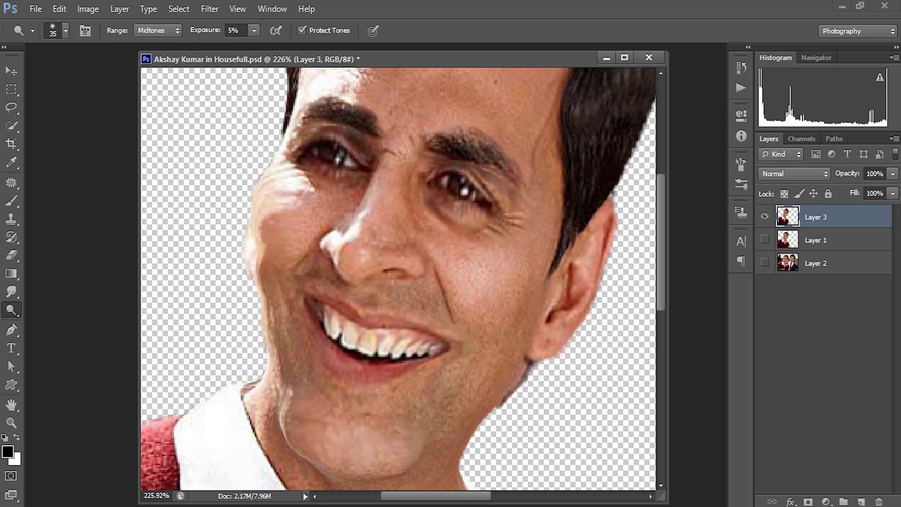
{"action": "scroll", "coordinate": [402, 279], "scroll_direction": "up", "scroll_amount": 3}
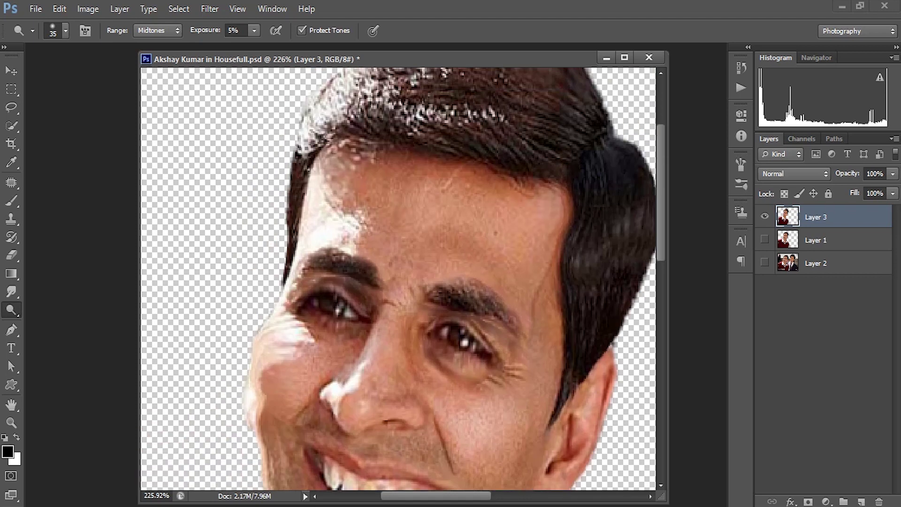
{"action": "scroll", "coordinate": [402, 278], "scroll_direction": "down", "scroll_amount": 3}
{"action": "left_click", "coordinate": [315, 442]}
{"action": "key", "text": "bracketleft"}
{"action": "key", "text": "bracketleft"}
{"action": "key", "text": "bracketleft"}
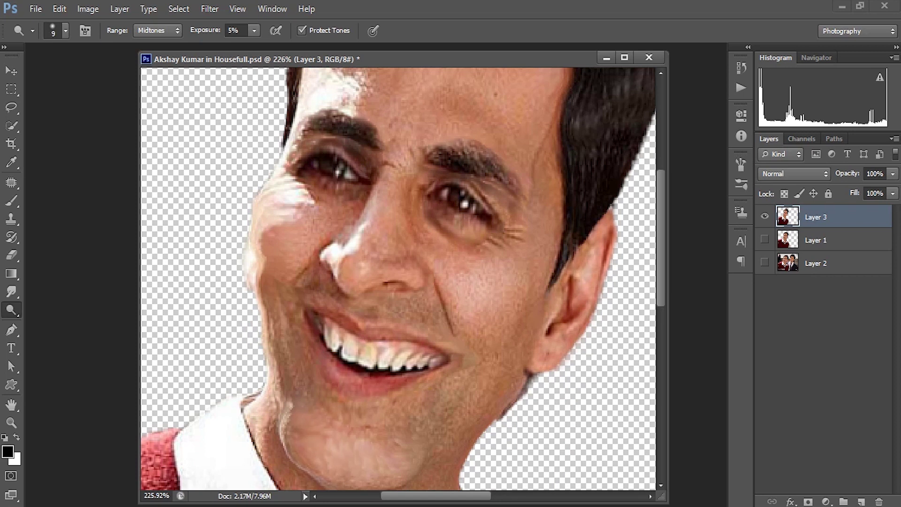
{"action": "left_click_drag", "start_coordinate": [372, 335], "coordinate": [394, 332]}
{"action": "scroll", "coordinate": [399, 279], "scroll_direction": "down", "scroll_amount": 3}
{"action": "scroll", "coordinate": [399, 279], "scroll_direction": "up", "scroll_amount": 2}
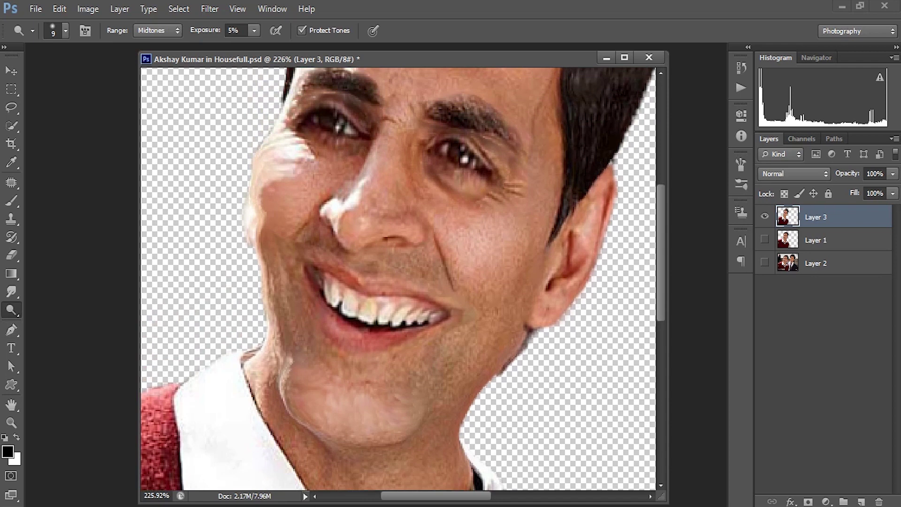
Step: Sponge along the neck edge and the right eyebrow, shrinking the brush to 9
{"action": "right_click", "coordinate": [12, 310]}
{"action": "left_click", "coordinate": [59, 338]}
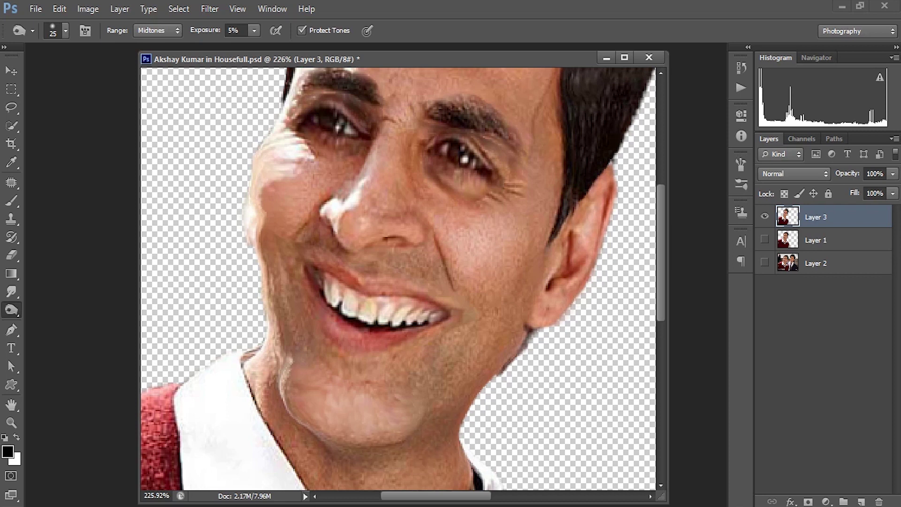
{"action": "left_click_drag", "start_coordinate": [270, 342], "coordinate": [270, 365]}
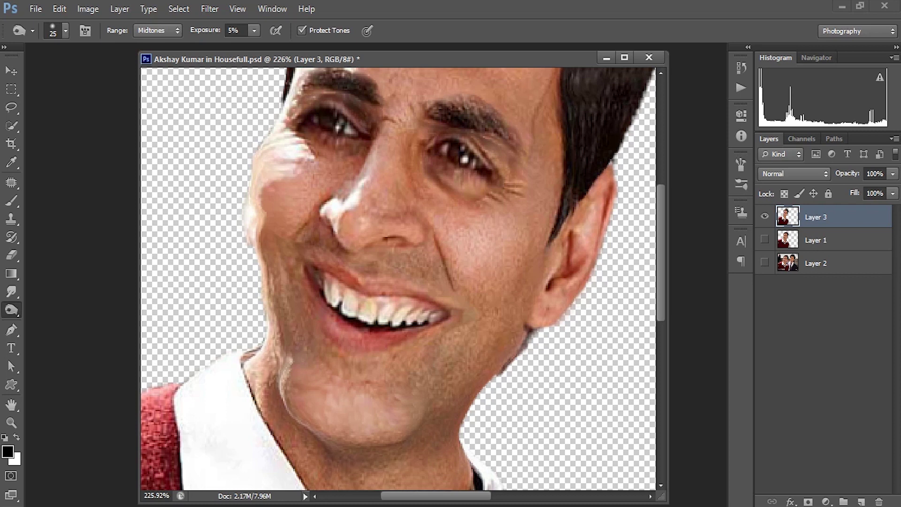
{"action": "key", "text": "bracketleft"}
{"action": "key", "text": "bracketleft"}
{"action": "key", "text": "bracketleft"}
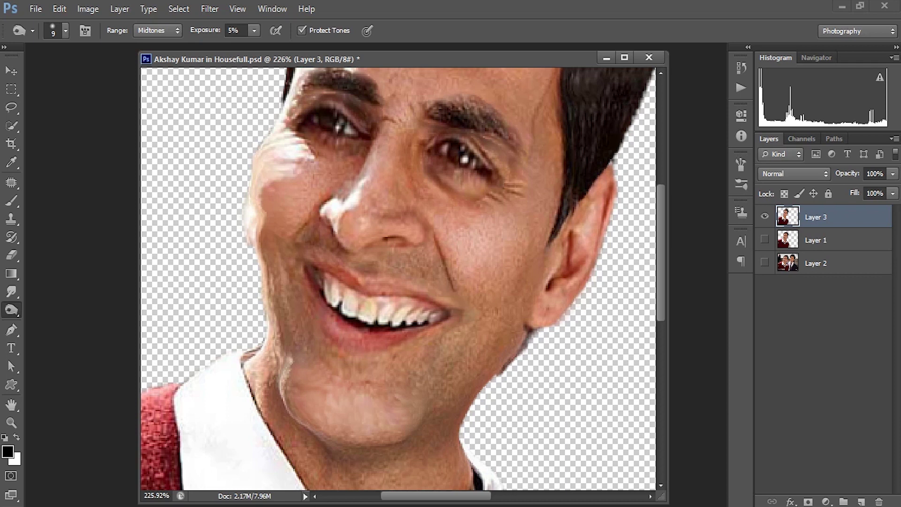
{"action": "scroll", "coordinate": [398, 279], "scroll_direction": "up", "scroll_amount": 5}
{"action": "left_click_drag", "start_coordinate": [451, 280], "coordinate": [478, 276]}
{"action": "scroll", "coordinate": [399, 279], "scroll_direction": "down", "scroll_amount": 3}
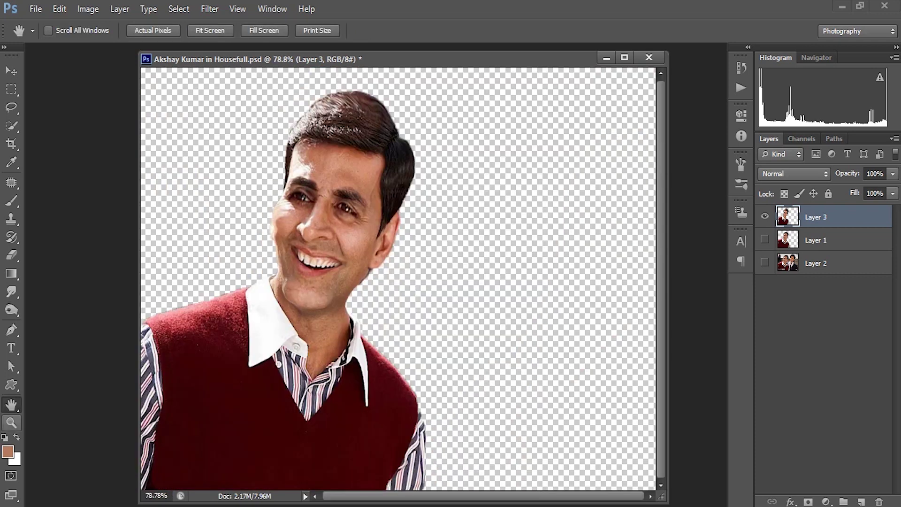
Step: At 372% zoom, darken the mouth corner with Shadows-range toning, then fit the portrait
{"action": "left_click", "coordinate": [12, 423]}
{"action": "left_click_drag", "start_coordinate": [281, 223], "coordinate": [331, 223]}
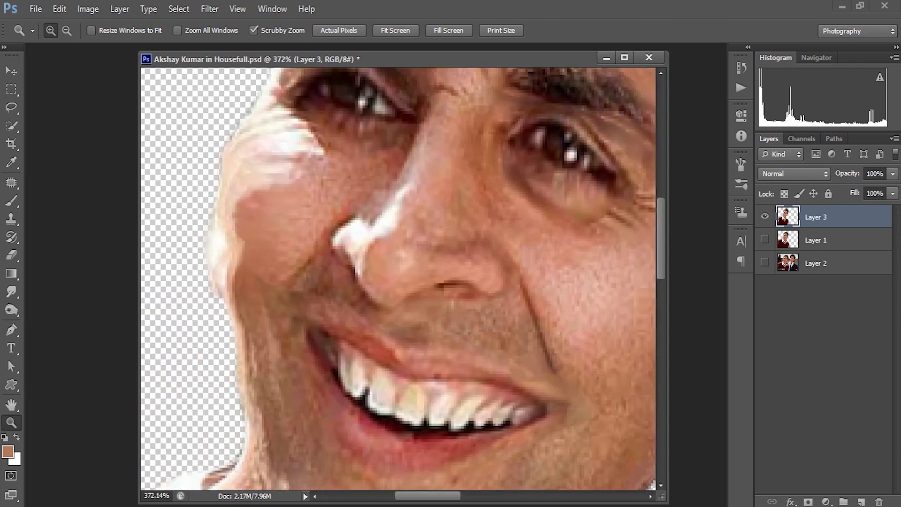
{"action": "scroll", "coordinate": [399, 279], "scroll_direction": "down", "scroll_amount": 3}
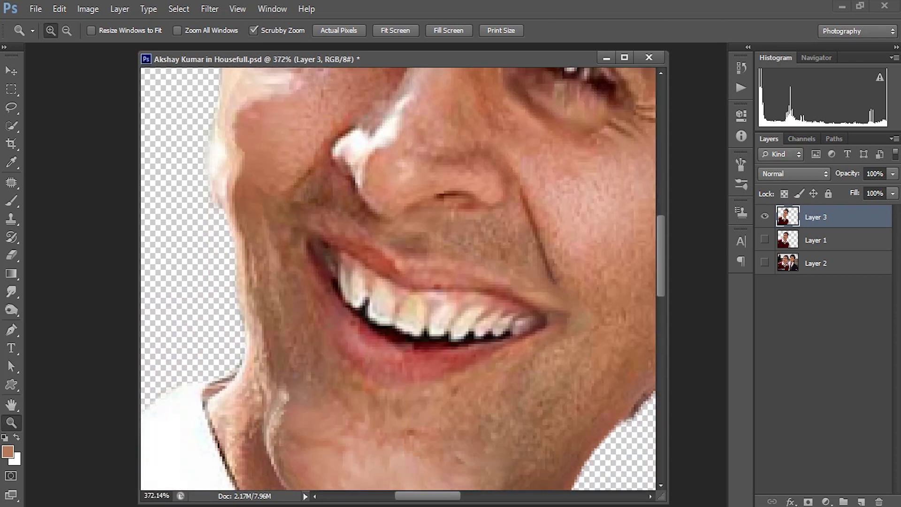
{"action": "left_click", "coordinate": [11, 291]}
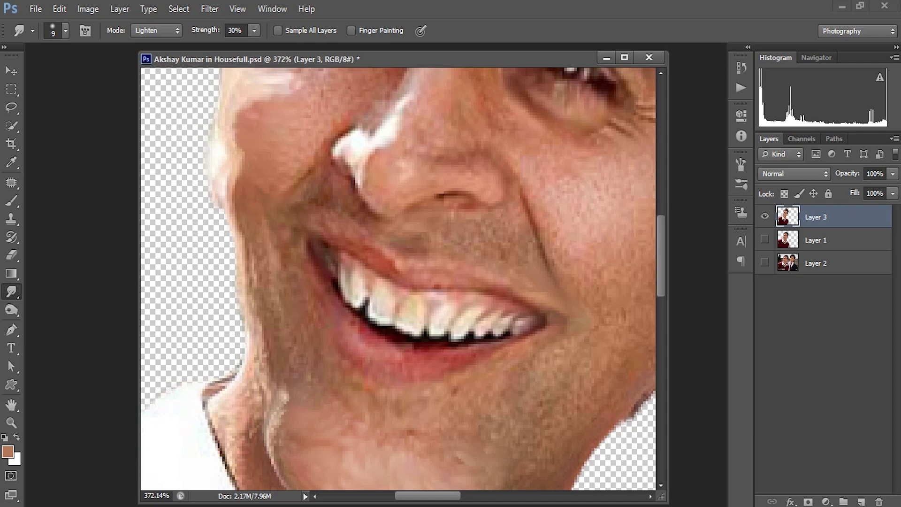
{"action": "key", "text": "o"}
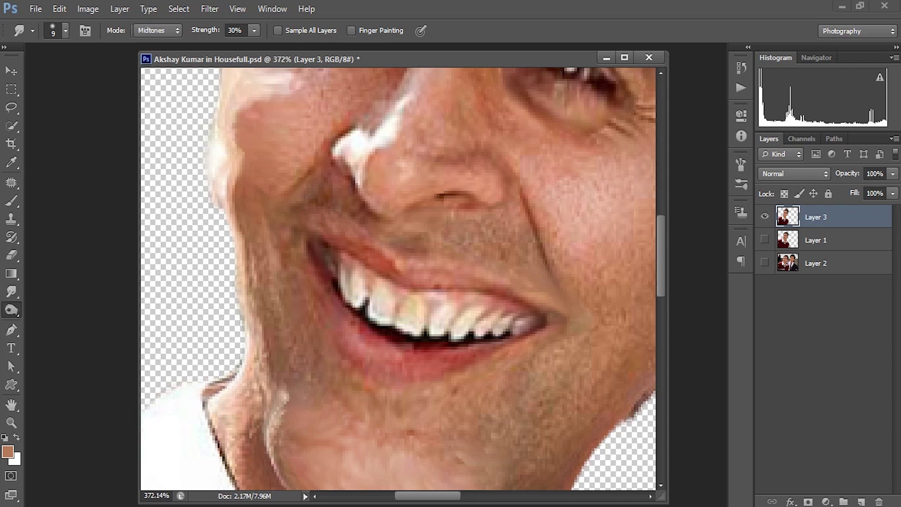
{"action": "left_click", "coordinate": [159, 31]}
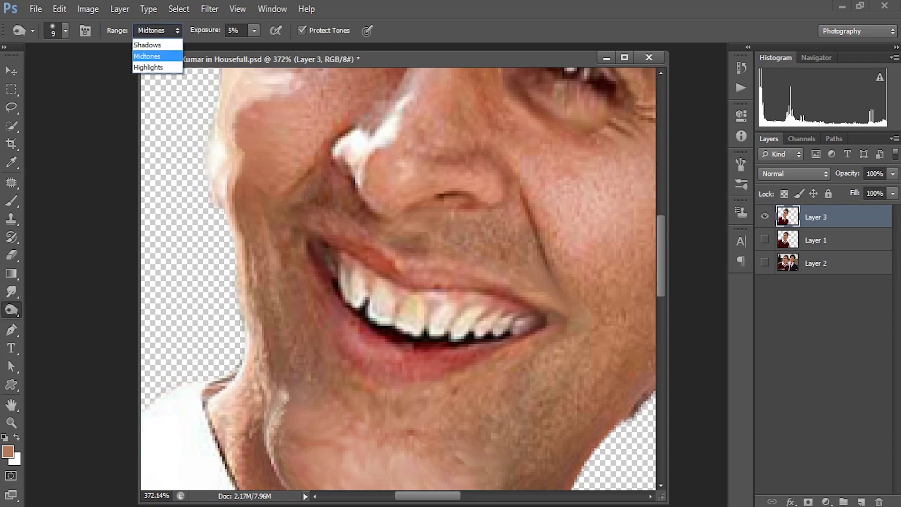
{"action": "key", "text": "Return"}
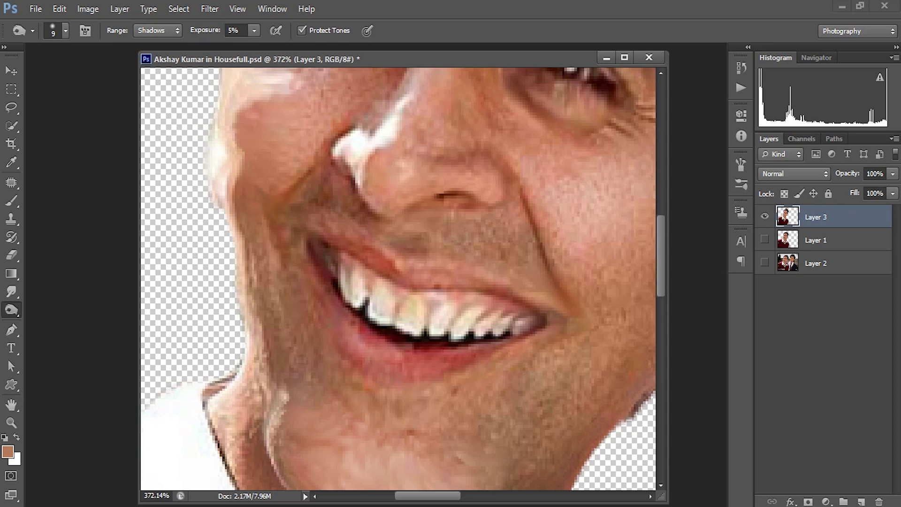
{"action": "left_click", "coordinate": [540, 320]}
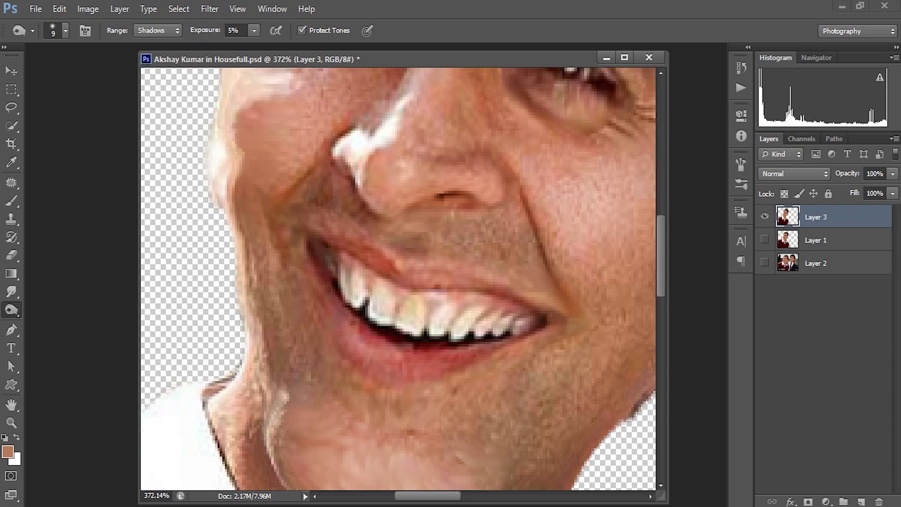
{"action": "double_click", "coordinate": [11, 405]}
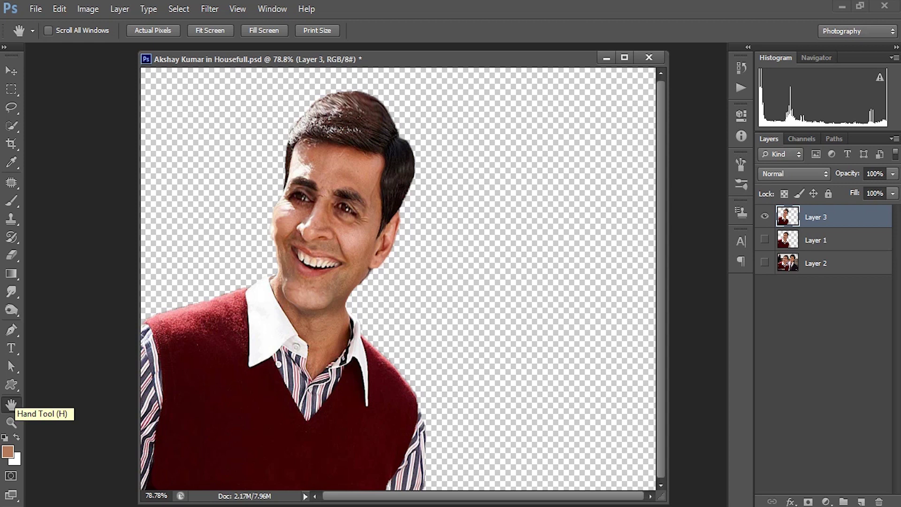
Step: Zoom in on the portrait and duplicate Layer 3 as Layer 3 copy
{"action": "left_click", "coordinate": [12, 422]}
{"action": "left_click_drag", "start_coordinate": [366, 174], "coordinate": [450, 176]}
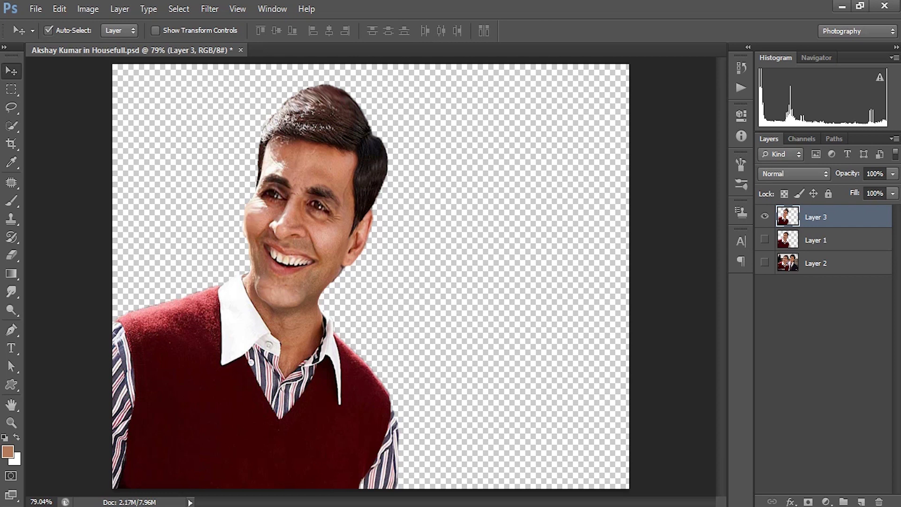
{"action": "key", "text": "ctrl+j"}
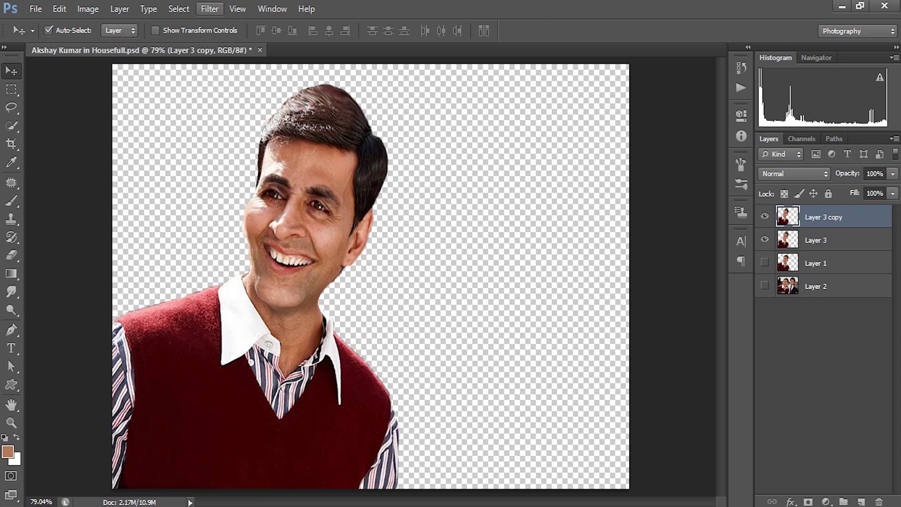
Step: Apply Unsharp Mask to Layer 3 copy: Amount 50%, Radius 60 pixels, Threshold 5
{"action": "left_click", "coordinate": [209, 8]}
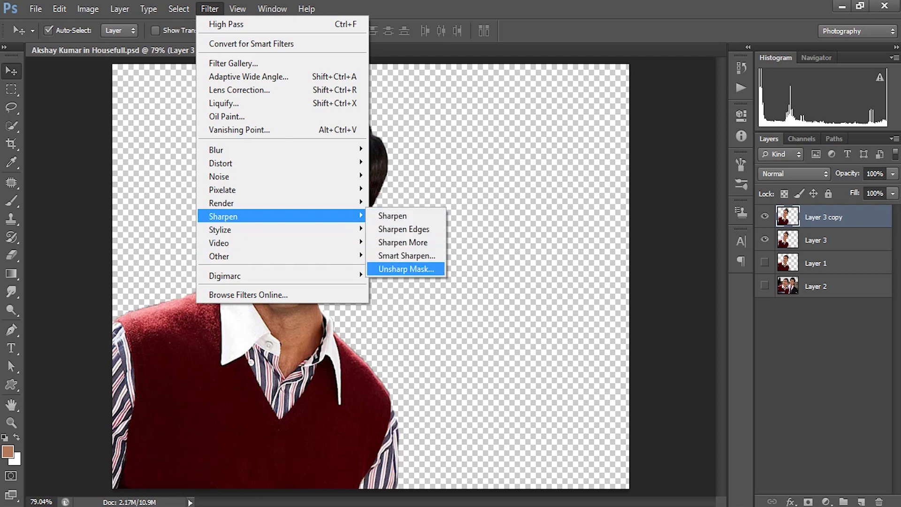
{"action": "left_click", "coordinate": [405, 269]}
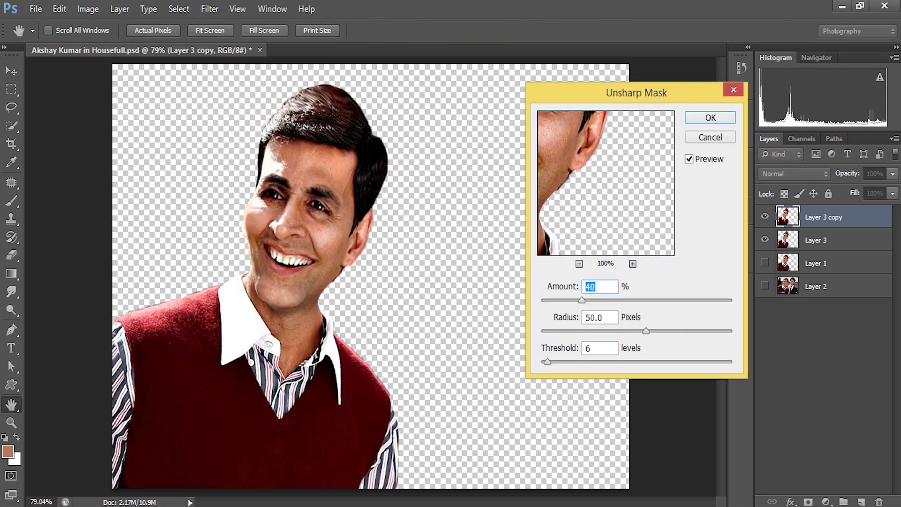
{"action": "left_click_drag", "start_coordinate": [585, 176], "coordinate": [621, 225]}
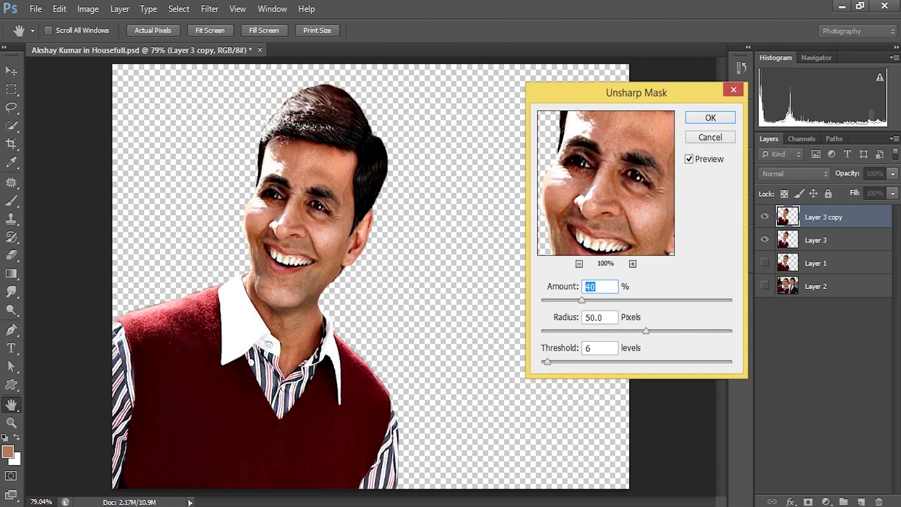
{"action": "type", "text": "50"}
{"action": "key", "text": "Tab"}
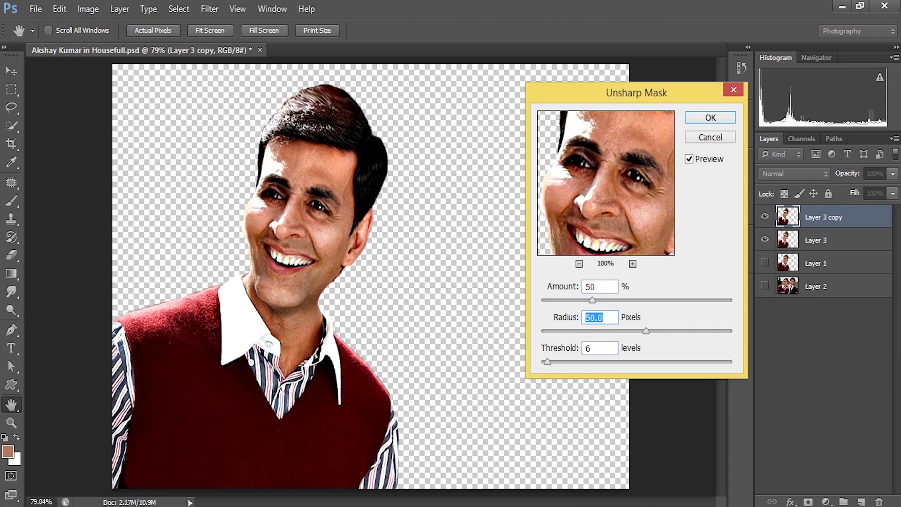
{"action": "type", "text": "60"}
{"action": "key", "text": "Tab"}
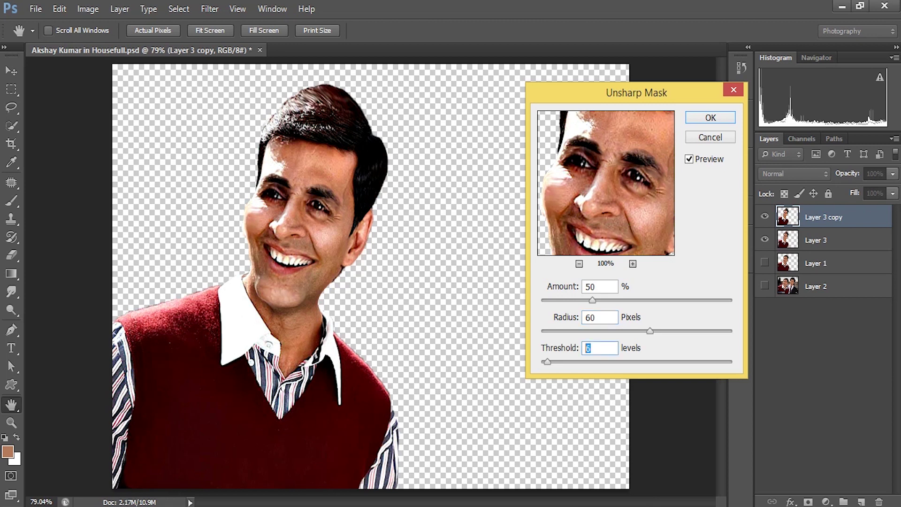
{"action": "type", "text": "5"}
{"action": "left_click", "coordinate": [689, 160]}
{"action": "left_click", "coordinate": [690, 159]}
{"action": "left_click", "coordinate": [710, 117]}
{"action": "key", "text": "v"}
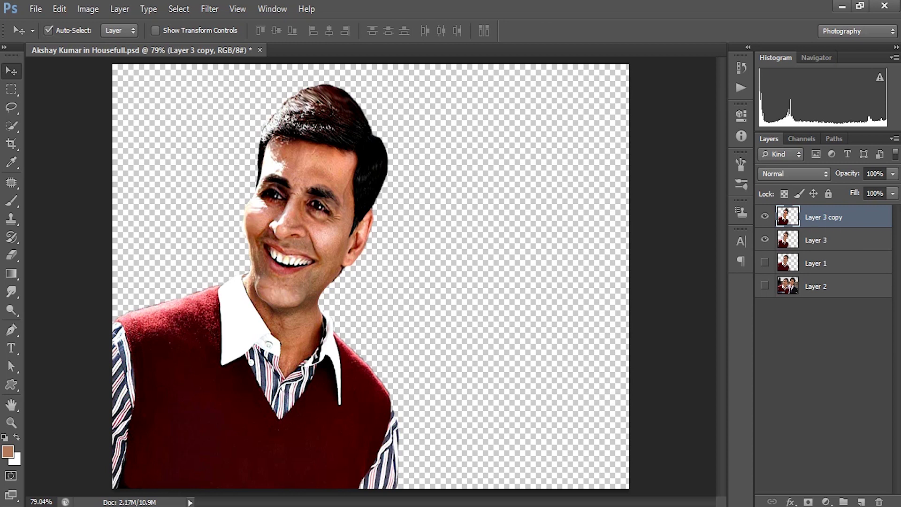
Step: Apply Oil Paint with Stylization 1, Cleanliness 2, Scale 1 and Bristle Detail 0.5
{"action": "left_click", "coordinate": [209, 8]}
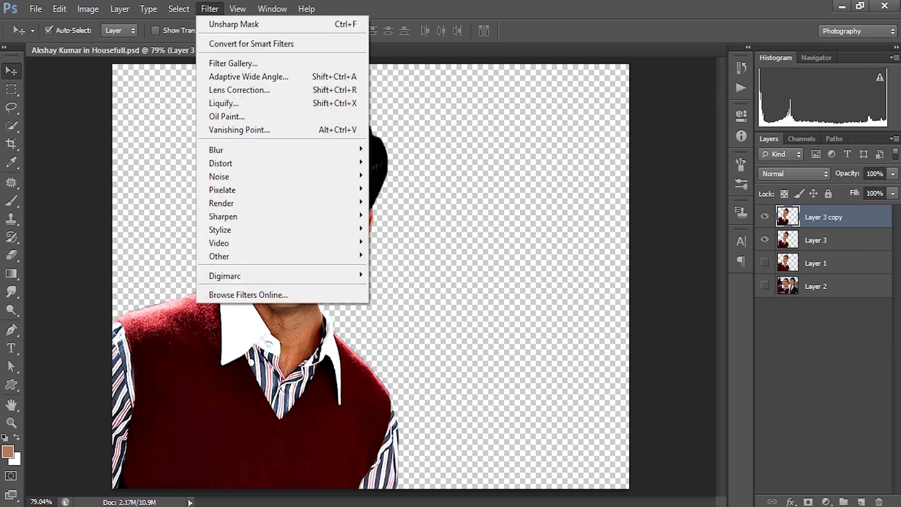
{"action": "key", "text": "Return"}
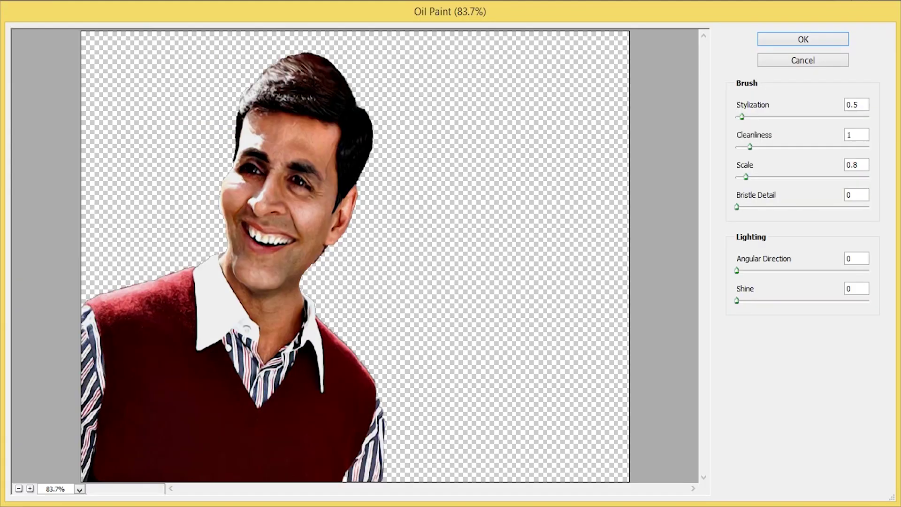
{"action": "double_click", "coordinate": [856, 104]}
{"action": "type", "text": "1"}
{"action": "key", "text": "Tab"}
{"action": "type", "text": "2"}
{"action": "key", "text": "Tab"}
{"action": "type", "text": "1"}
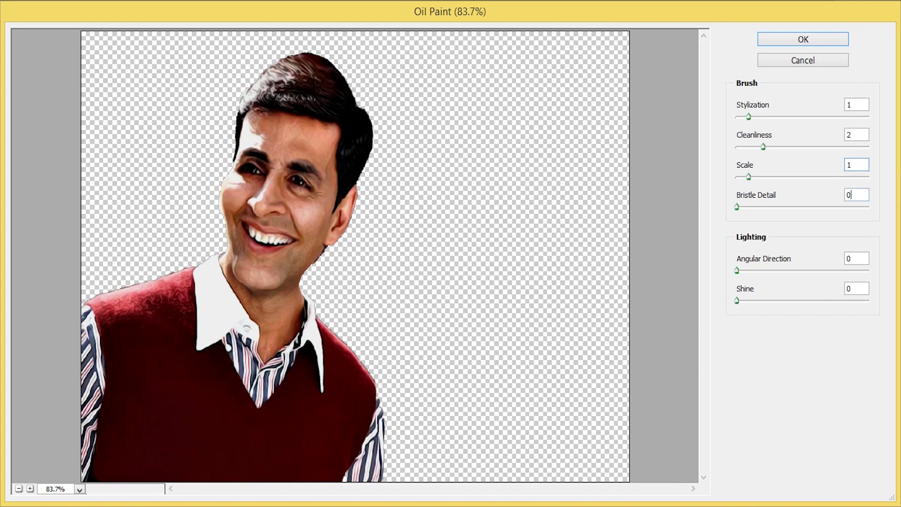
{"action": "key", "text": "Tab"}
{"action": "type", "text": "1"}
{"action": "double_click", "coordinate": [856, 195]}
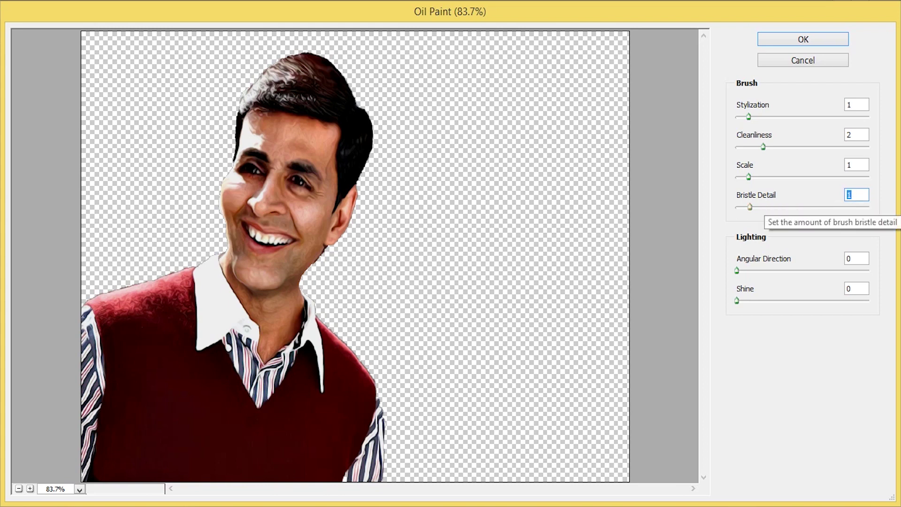
{"action": "type", "text": ".5"}
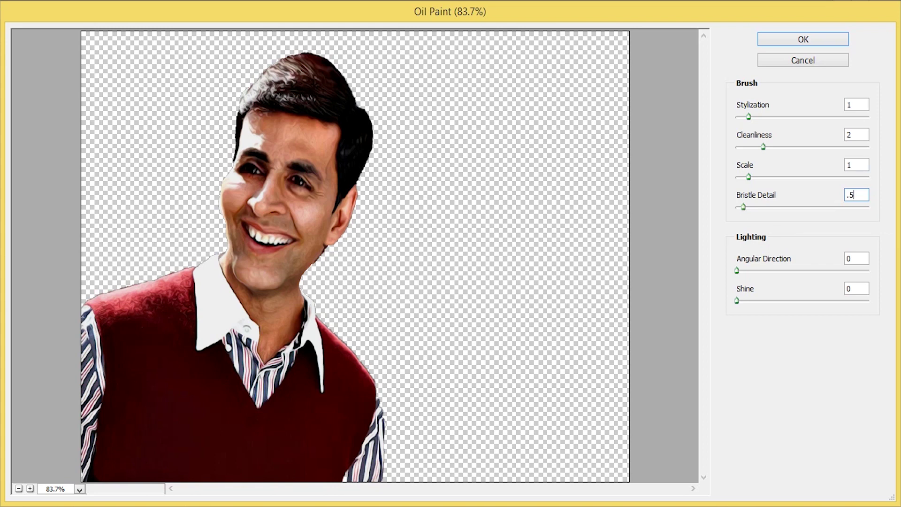
{"action": "key", "text": "shift+Tab"}
{"action": "key", "text": "Return"}
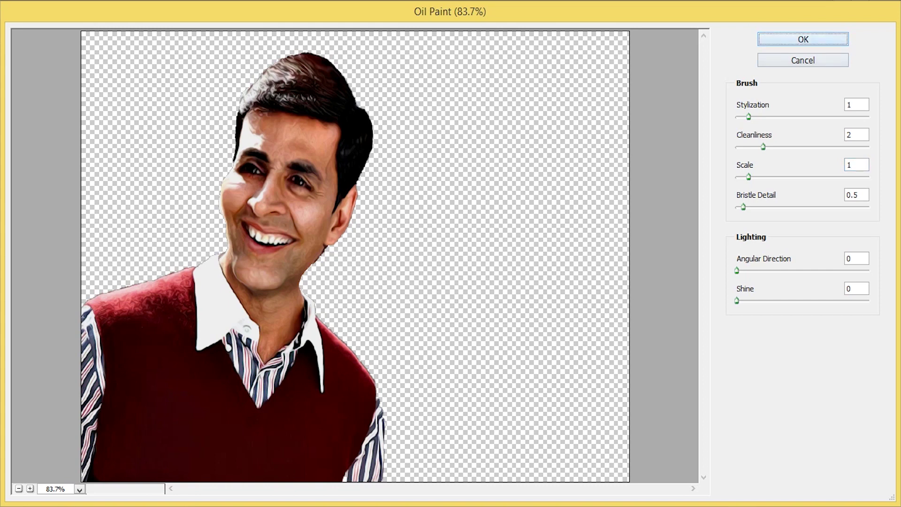
{"action": "key", "text": "Return"}
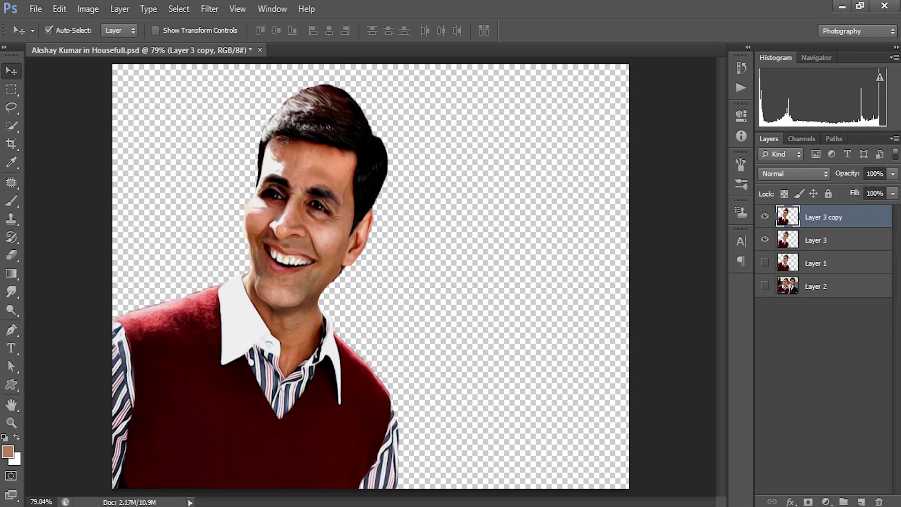
Step: Blend Layer 3 copy in Overlay at 50% opacity, then select Layer 3
{"action": "left_click", "coordinate": [794, 173]}
{"action": "key", "text": "Return"}
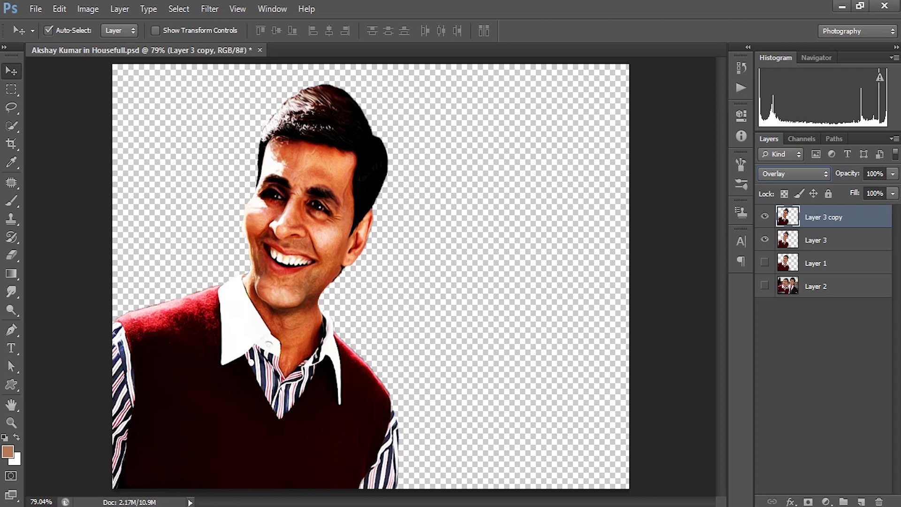
{"action": "key", "text": "Tab"}
{"action": "type", "text": "50"}
{"action": "key", "text": "Return"}
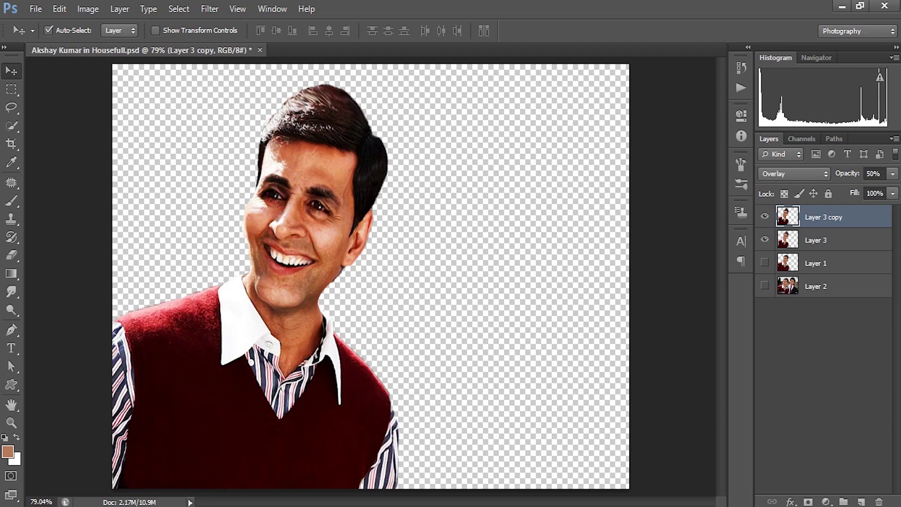
{"action": "key", "text": "alt+bracketleft"}
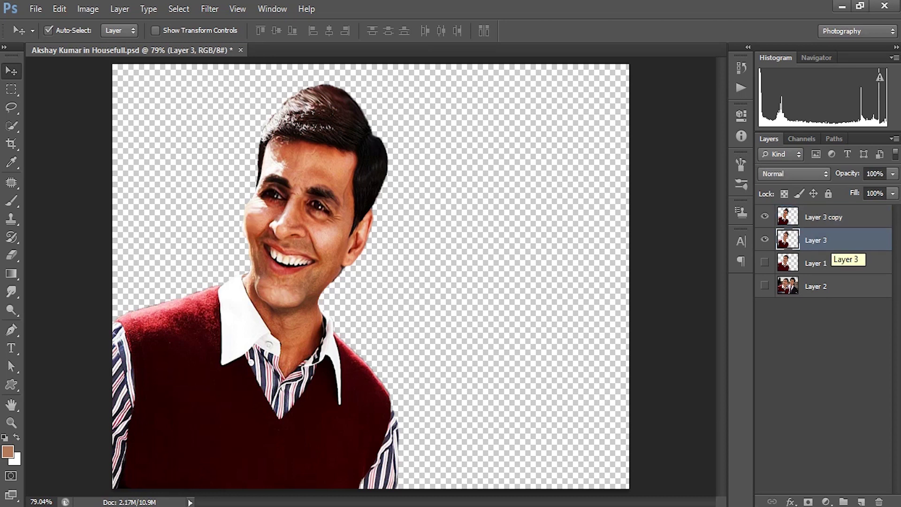
Step: Duplicate Layer 3 as Layer 3 copy 2 and move it to the top of the stack
{"action": "key", "text": "ctrl+j"}
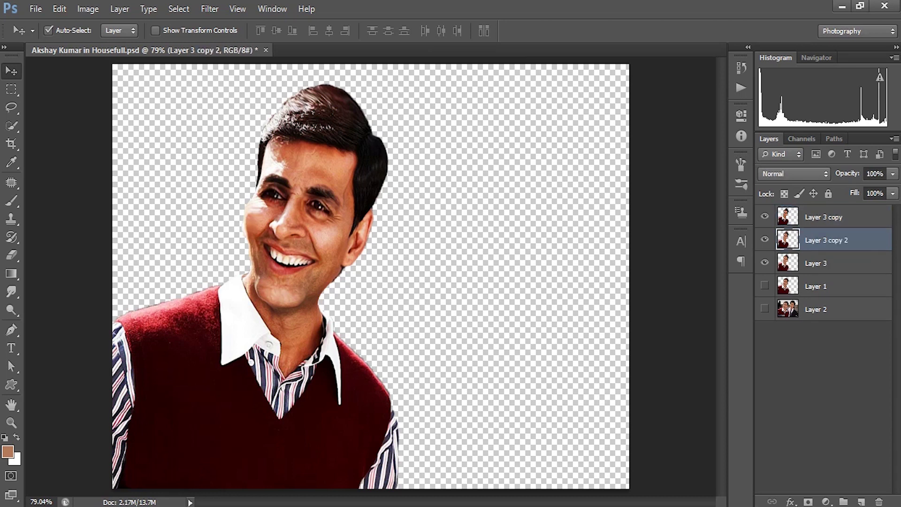
{"action": "key", "text": "ctrl+bracketright"}
{"action": "key", "text": "ctrl+bracketright"}
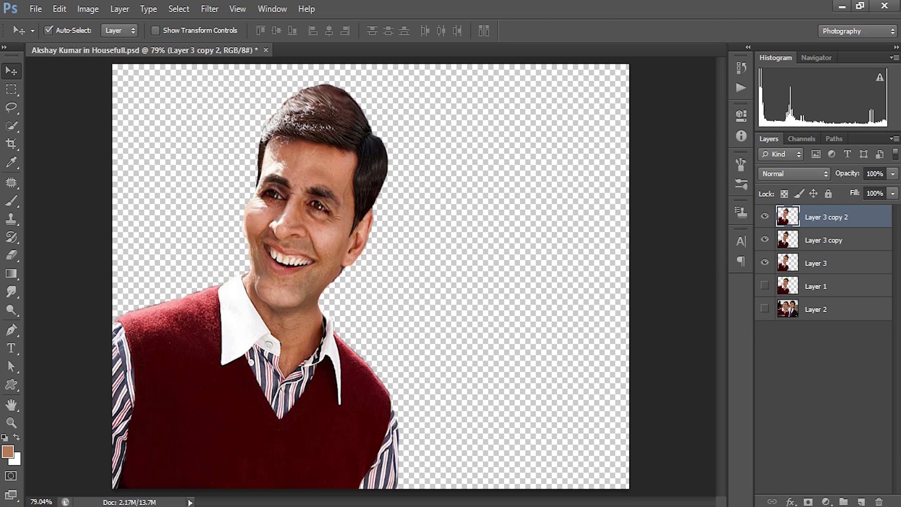
Step: Apply a High Pass filter with a 2.5-pixel radius to the new copy
{"action": "left_click", "coordinate": [210, 9]}
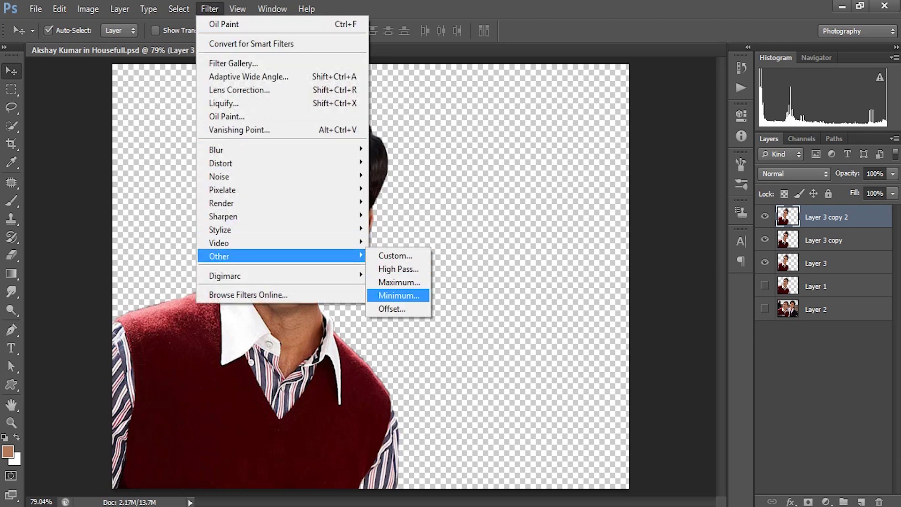
{"action": "left_click", "coordinate": [399, 269]}
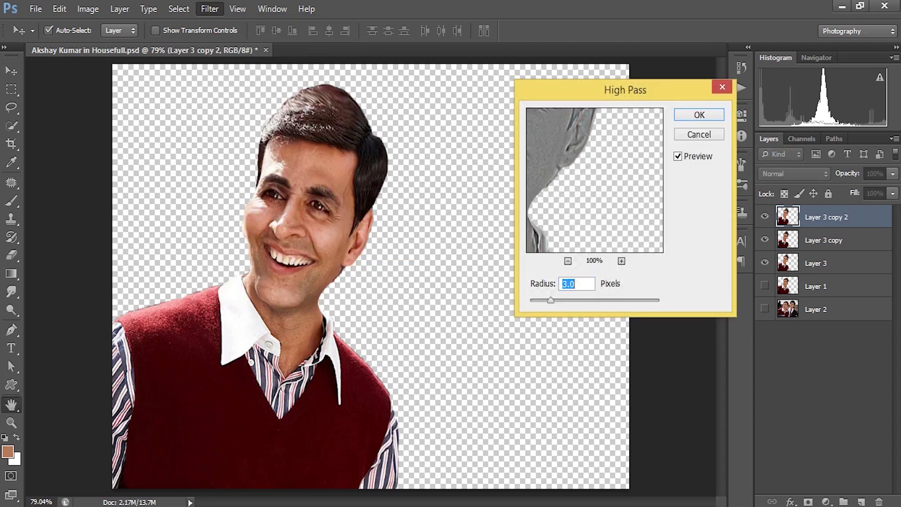
{"action": "left_click", "coordinate": [567, 260]}
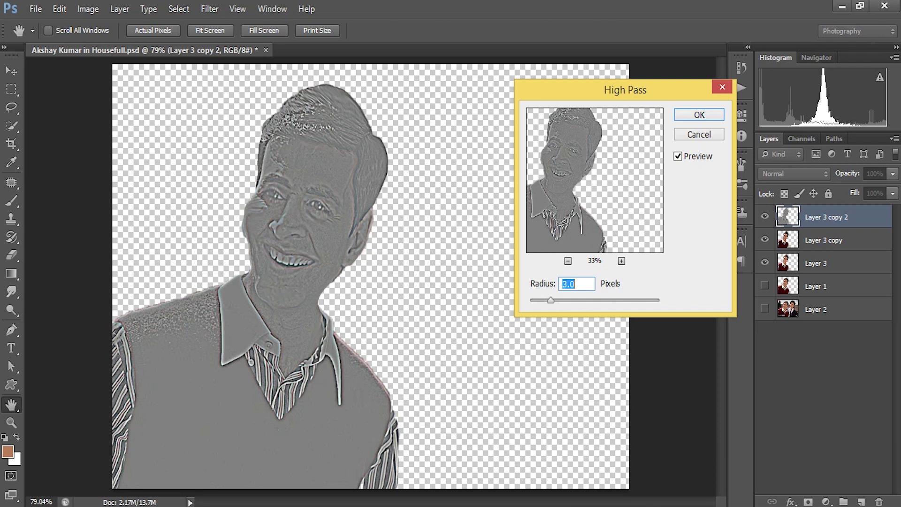
{"action": "type", "text": "2.5"}
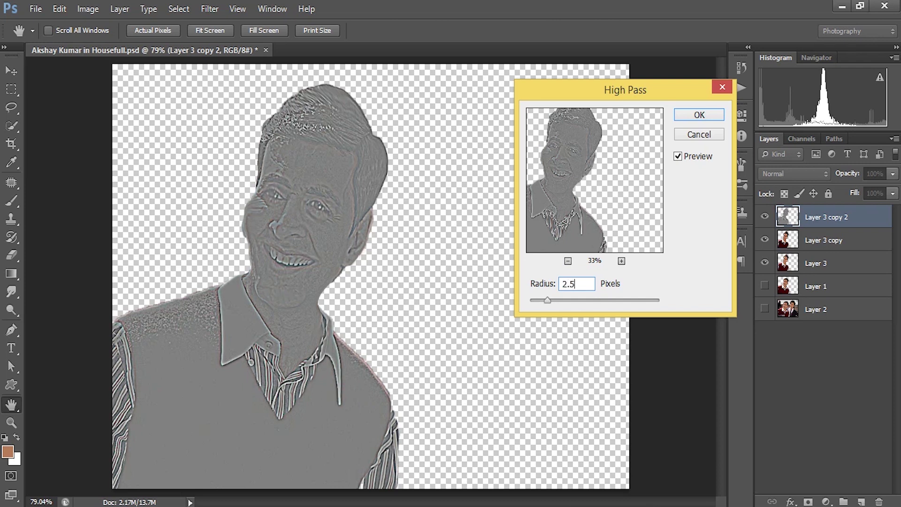
{"action": "key", "text": "Return"}
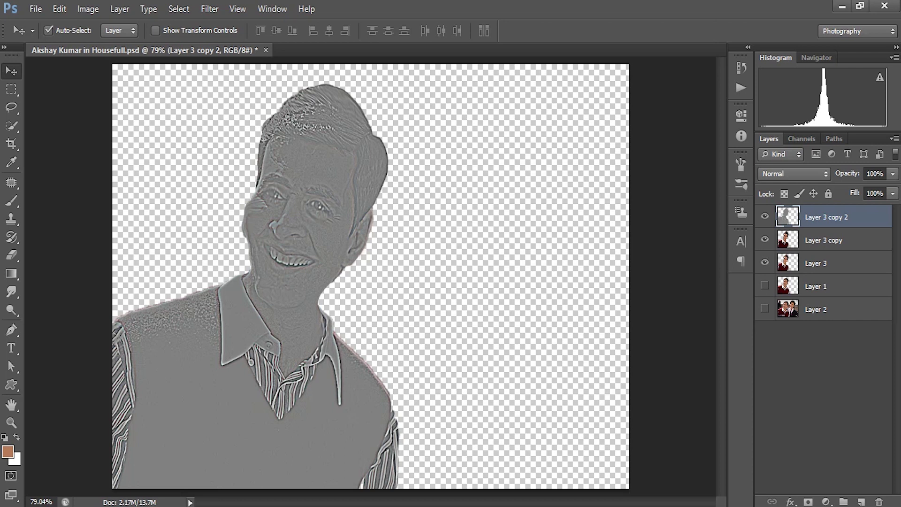
Step: Blend Layer 3 copy 2 in Vivid Light, adjust its opacity, and select Layer 1
{"action": "left_click", "coordinate": [795, 173]}
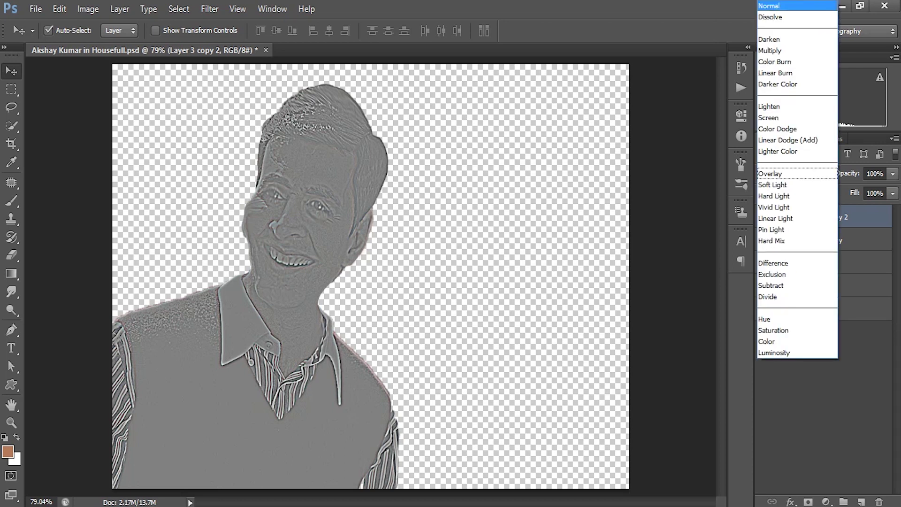
{"action": "key", "text": "Return"}
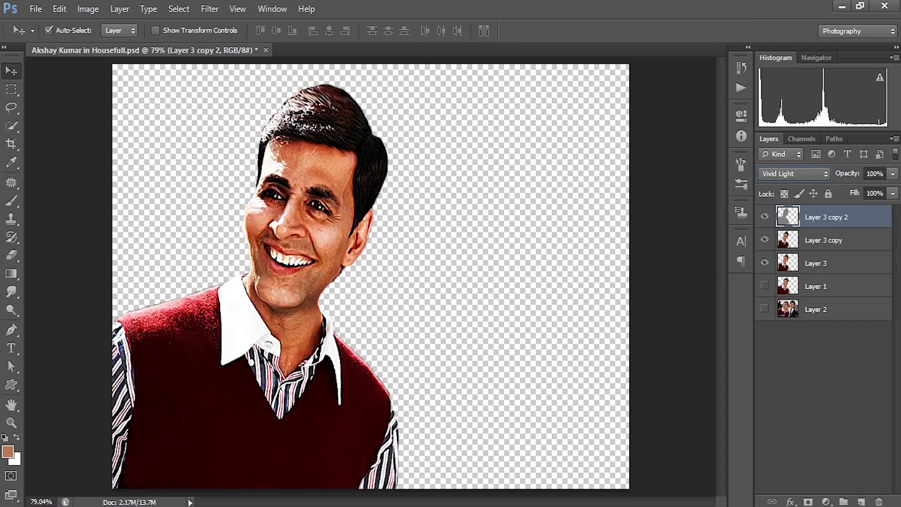
{"action": "left_click", "coordinate": [875, 173]}
{"action": "type", "text": "25"}
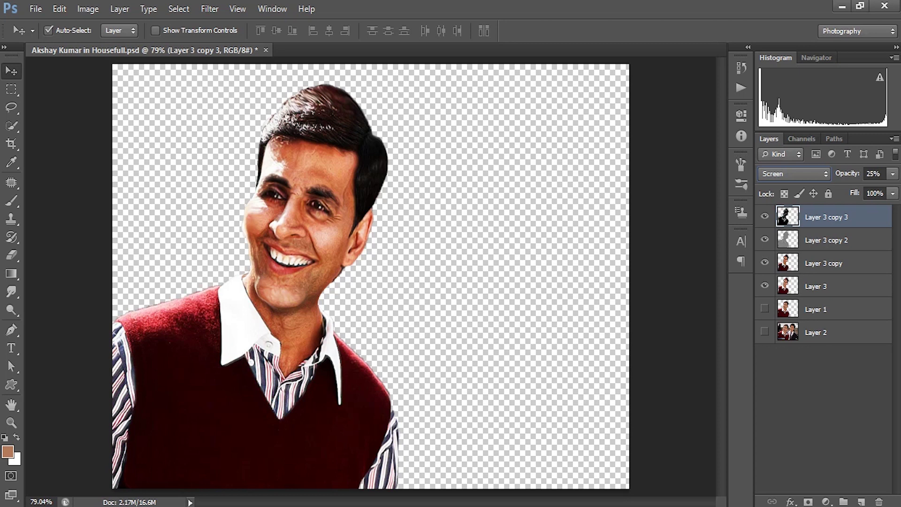
{"action": "key", "text": "alt+bracketleft"}
{"action": "key", "text": "alt+bracketleft"}
{"action": "key", "text": "alt+bracketleft"}
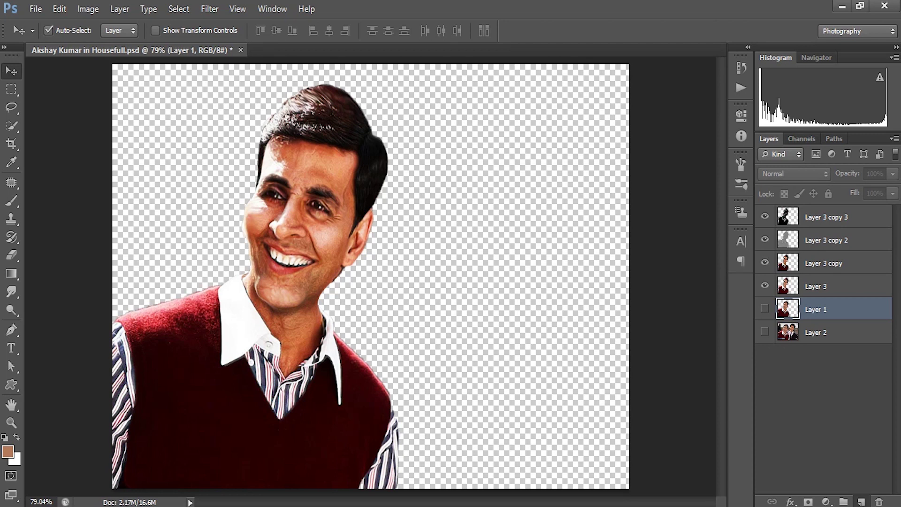
Step: Add empty Layer 4 above Layer 1 and start editing the gradient's colour stops
{"action": "left_click", "coordinate": [861, 501]}
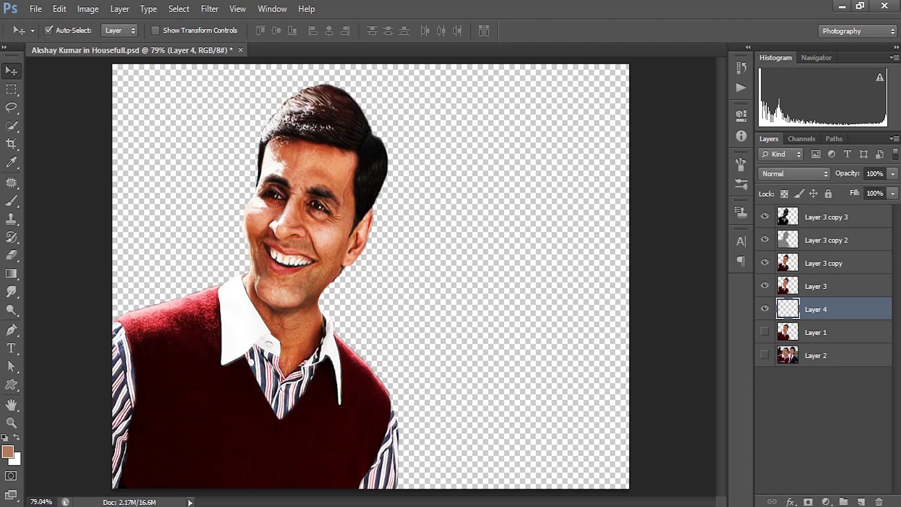
{"action": "key", "text": "g"}
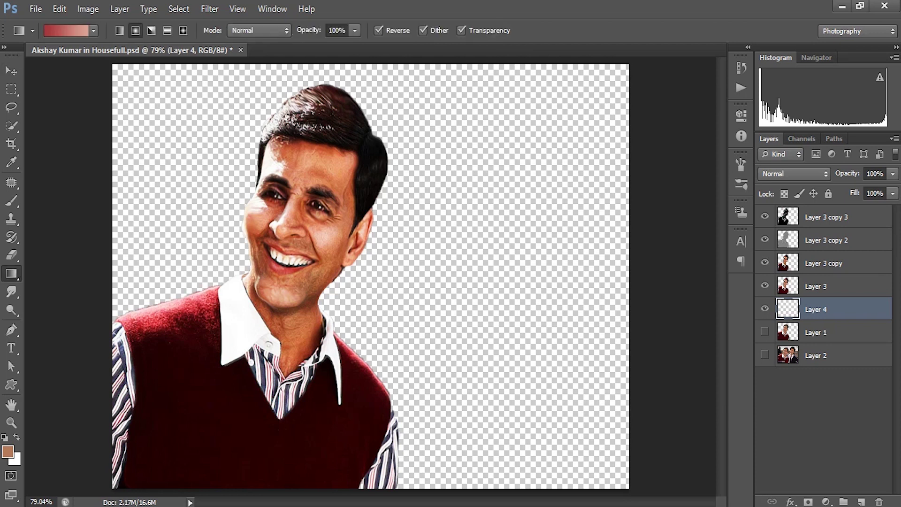
{"action": "left_click", "coordinate": [67, 30]}
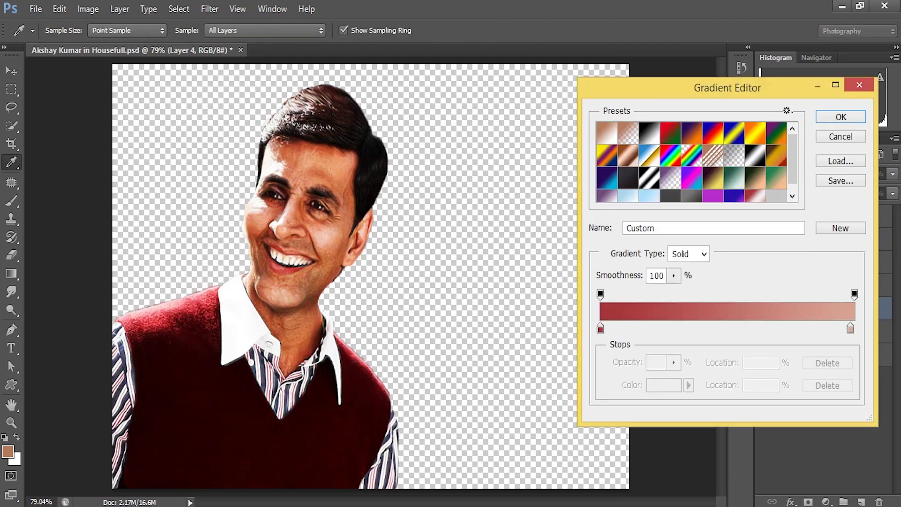
{"action": "left_click", "coordinate": [600, 329]}
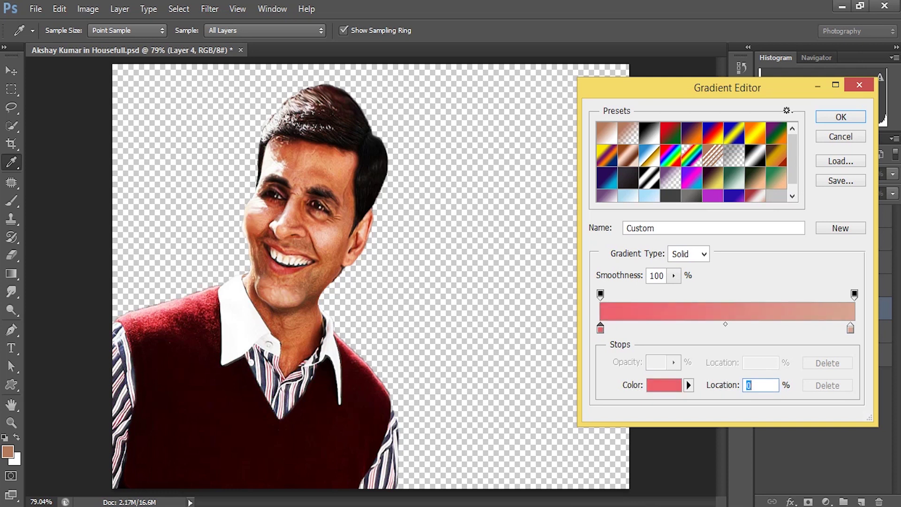
Step: Set the right gradient stop to light purple a294c4 and save it as a new preset
{"action": "left_click", "coordinate": [850, 328]}
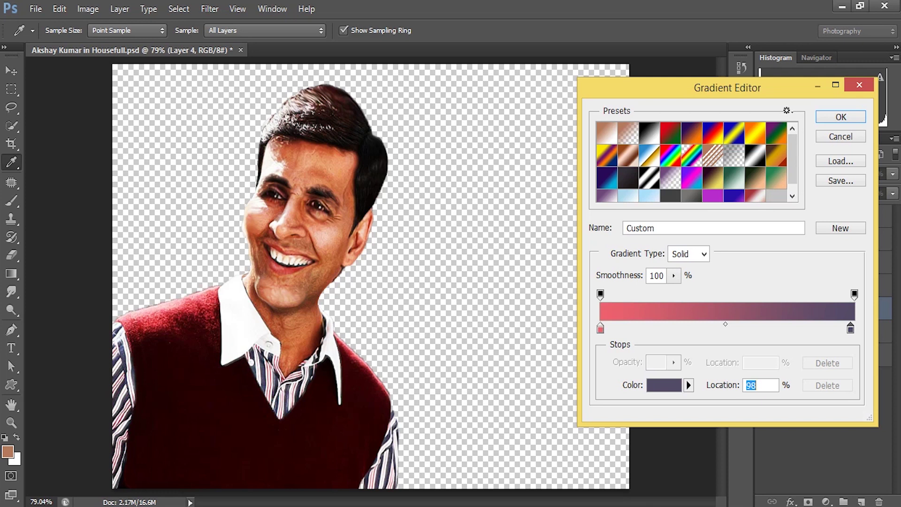
{"action": "left_click", "coordinate": [663, 385]}
{"action": "left_click", "coordinate": [613, 271]}
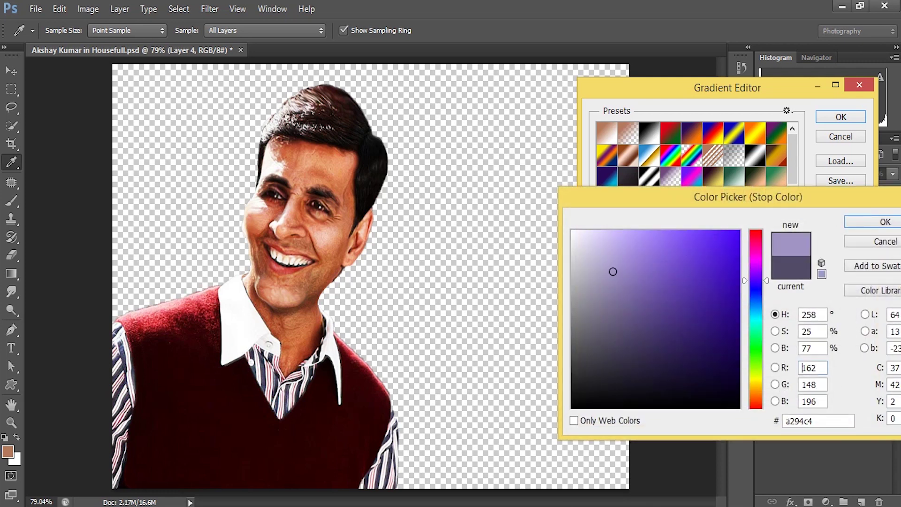
{"action": "key", "text": "Return"}
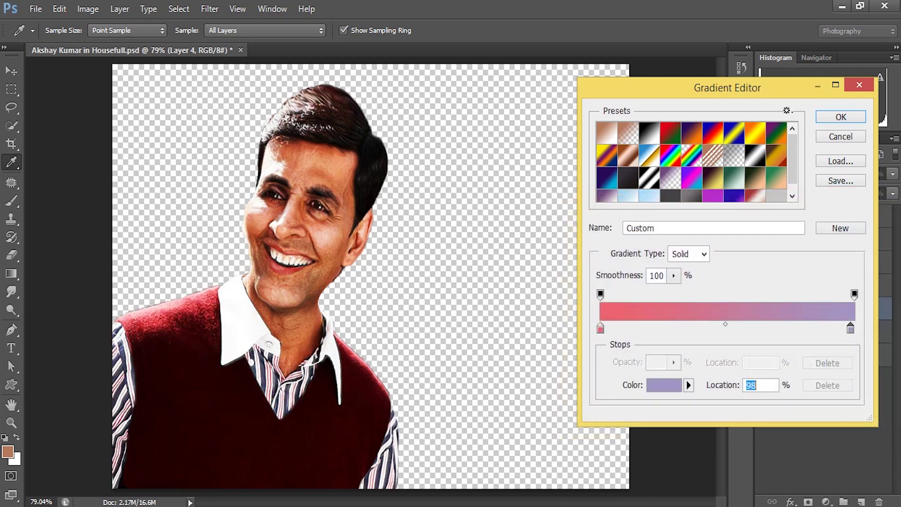
{"action": "left_click", "coordinate": [839, 227]}
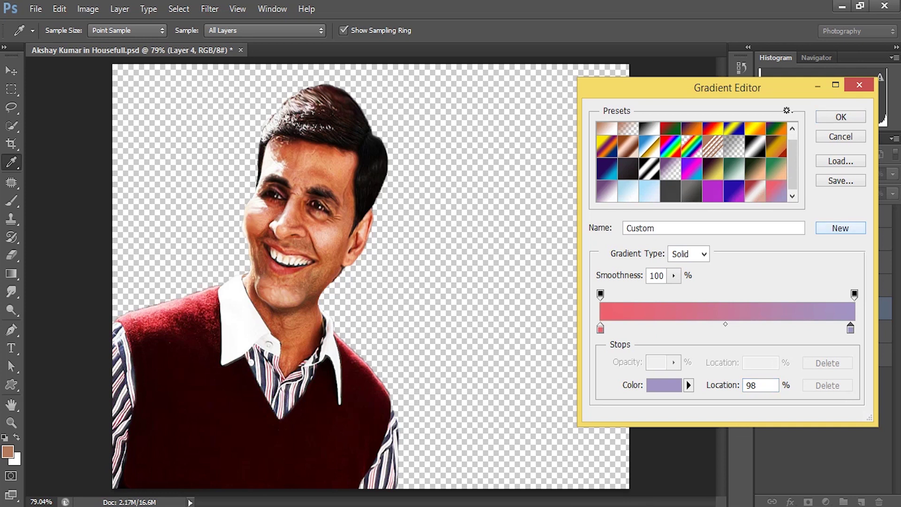
{"action": "left_click", "coordinate": [842, 117]}
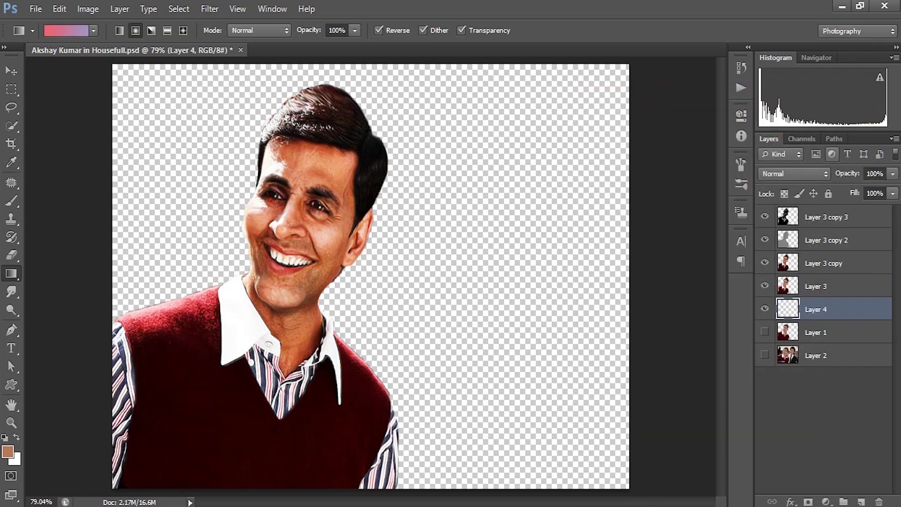
Step: Drag a radial pink-to-purple gradient out from the face on Layer 4, redrawing it with more purple
{"action": "left_click_drag", "start_coordinate": [324, 242], "coordinate": [471, 387]}
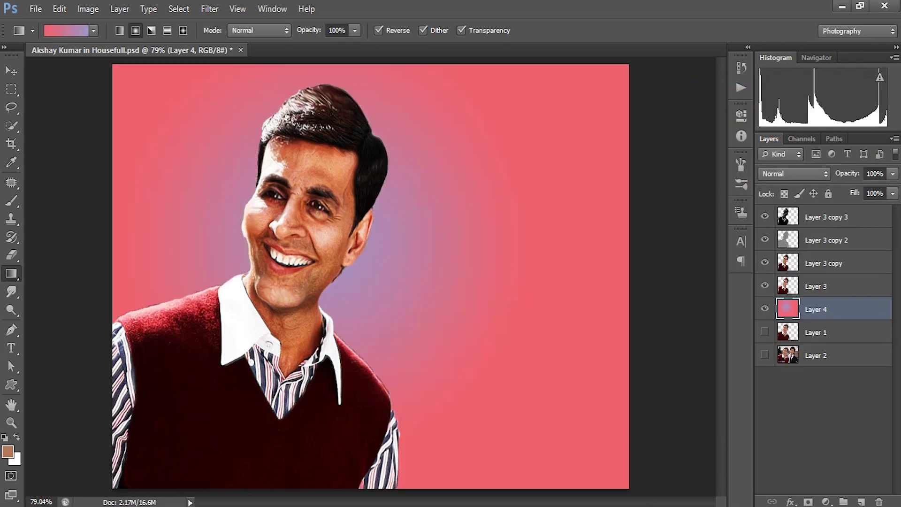
{"action": "left_click_drag", "start_coordinate": [380, 211], "coordinate": [464, 289]}
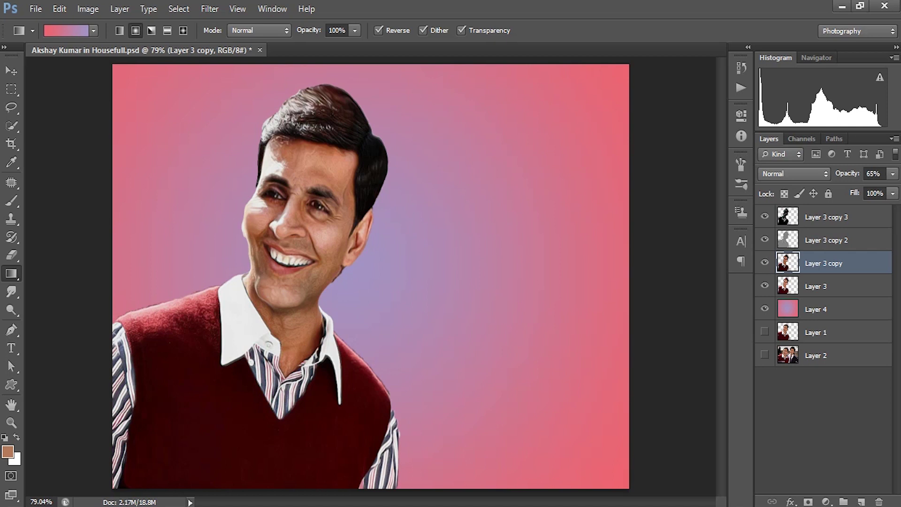
Step: Add new Layer 5, zoom in on the face, and set a light green foreground colour
{"action": "key", "text": "ctrl+shift+alt+n"}
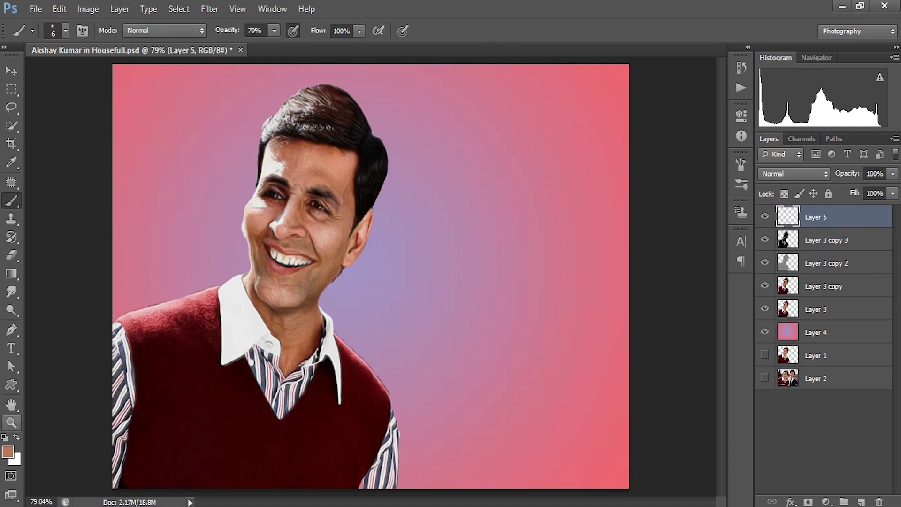
{"action": "left_click", "coordinate": [12, 423]}
{"action": "left_click_drag", "start_coordinate": [220, 215], "coordinate": [296, 214]}
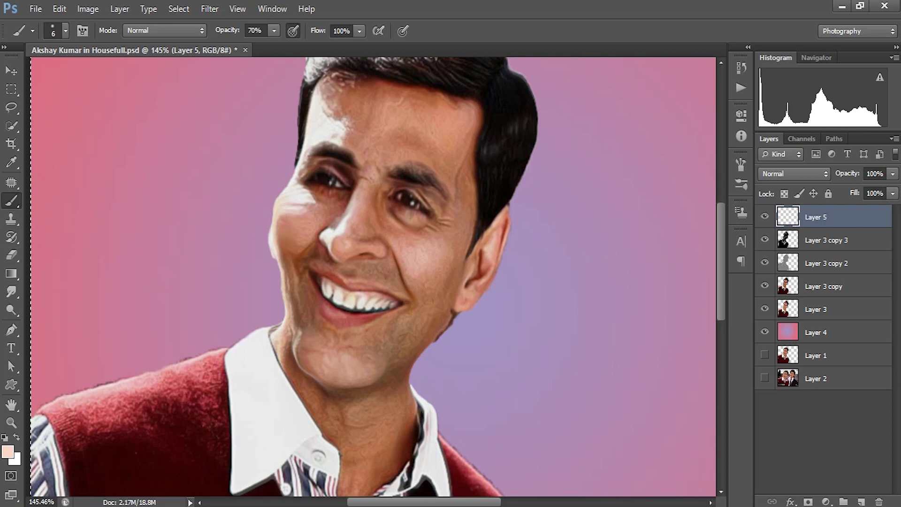
{"action": "left_click", "coordinate": [8, 451]}
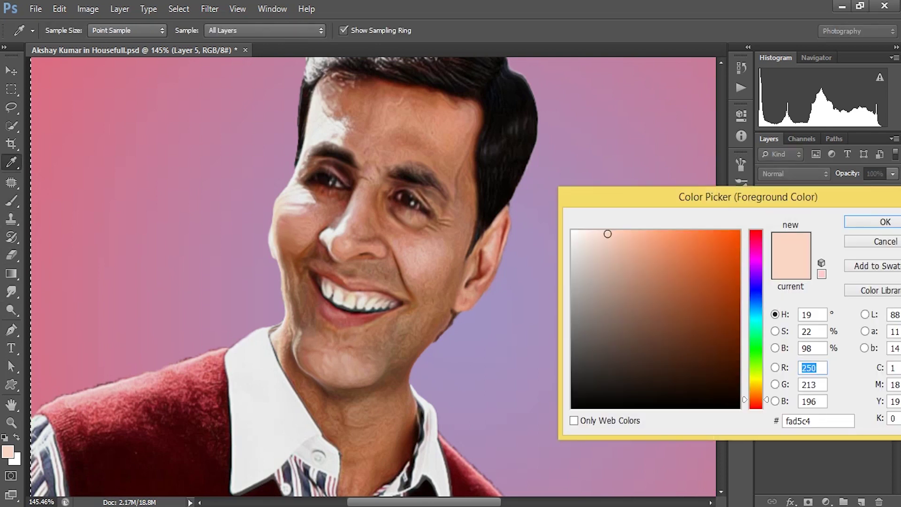
{"action": "left_click", "coordinate": [331, 366]}
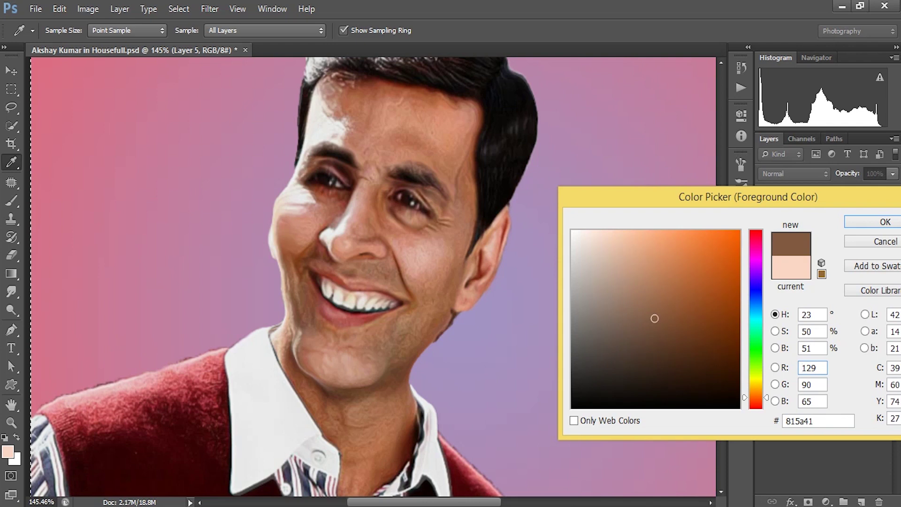
{"action": "left_click", "coordinate": [755, 349]}
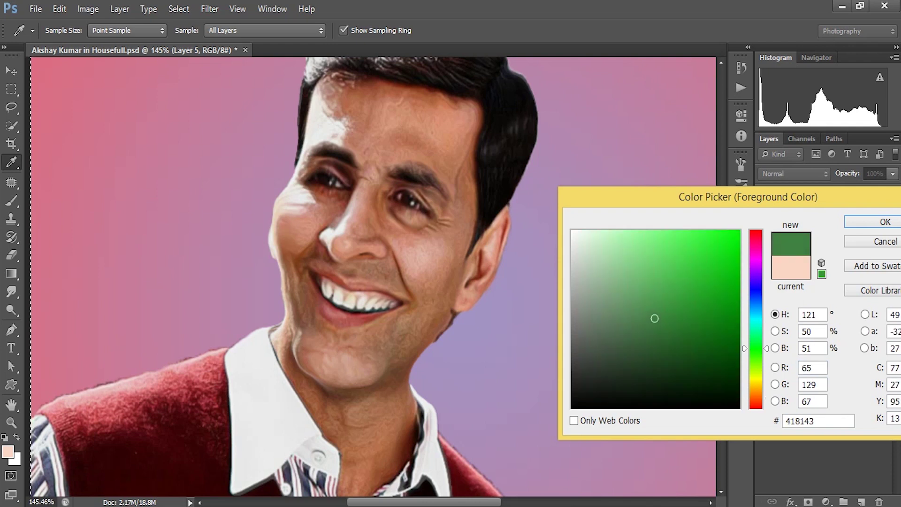
{"action": "left_click", "coordinate": [638, 327]}
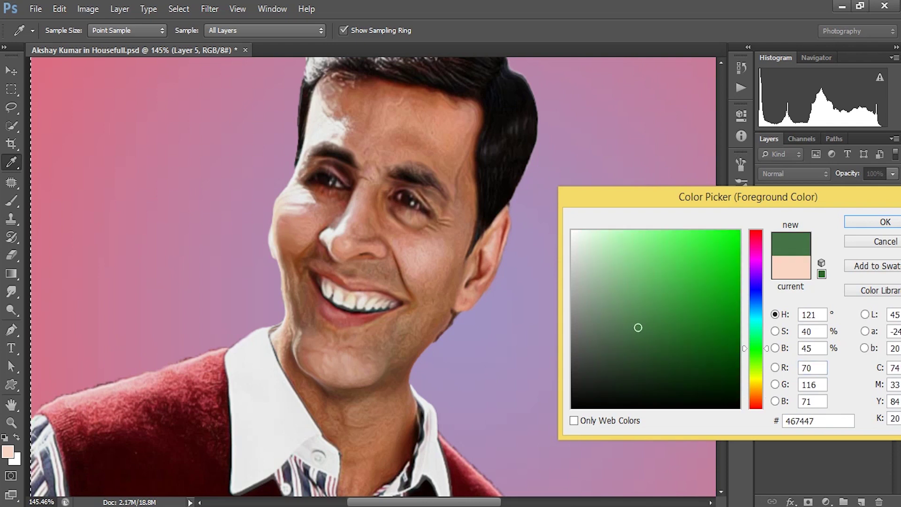
{"action": "left_click", "coordinate": [633, 293]}
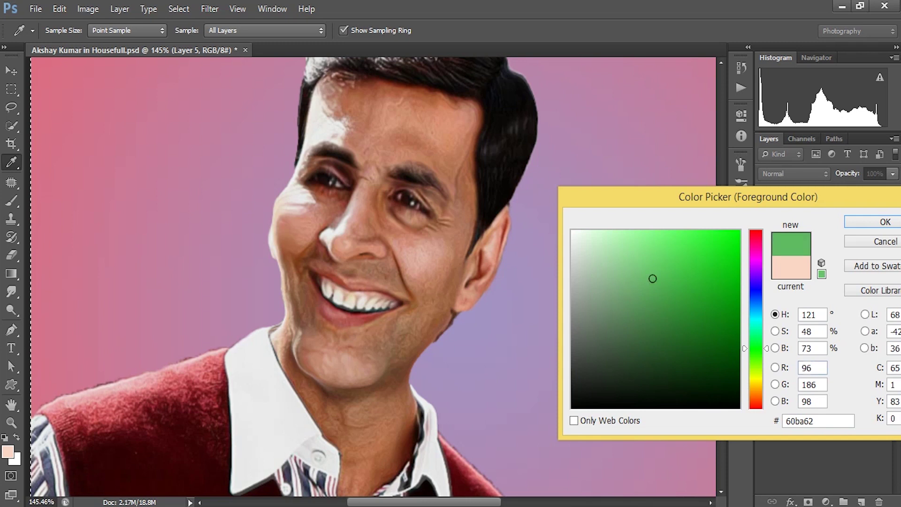
{"action": "key", "text": "Return"}
Step: Brush green along the jaw, set Layer 5 to Overlay, and paint yellow on the cheeks
{"action": "key", "text": "b"}
{"action": "left_click_drag", "start_coordinate": [421, 329], "coordinate": [355, 386]}
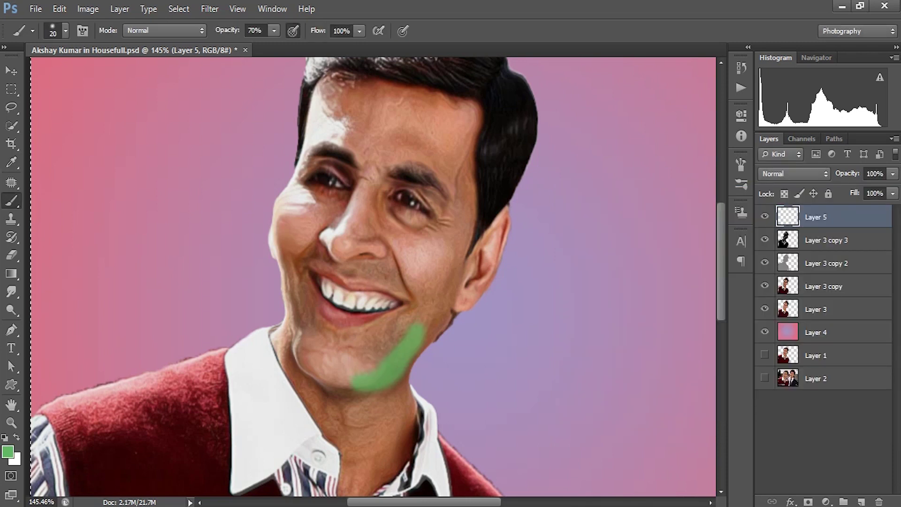
{"action": "left_click", "coordinate": [389, 276]}
{"action": "left_click", "coordinate": [310, 255]}
{"action": "left_click", "coordinate": [795, 173]}
{"action": "left_click", "coordinate": [794, 168]}
{"action": "left_click", "coordinate": [7, 451]}
{"action": "key", "text": "Return"}
{"action": "left_click_drag", "start_coordinate": [405, 250], "coordinate": [458, 233]}
Step: Paint orange on the right cheek, nose, forehead, chin and mouth corners
{"action": "left_click_drag", "start_coordinate": [282, 212], "coordinate": [311, 201]}
{"action": "left_click", "coordinate": [8, 452]}
{"action": "left_click", "coordinate": [676, 283]}
{"action": "key", "text": "Return"}
{"action": "left_click_drag", "start_coordinate": [450, 229], "coordinate": [437, 277]}
{"action": "left_click_drag", "start_coordinate": [366, 187], "coordinate": [348, 233]}
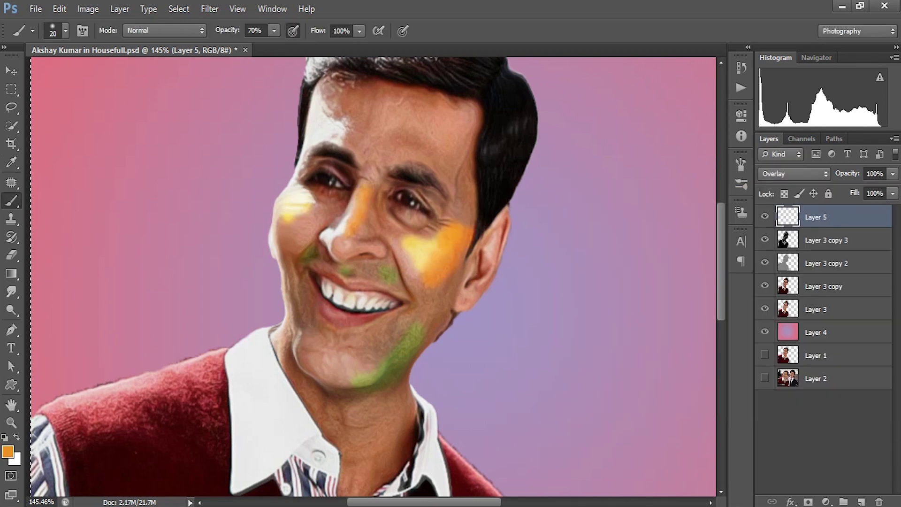
{"action": "left_click_drag", "start_coordinate": [395, 130], "coordinate": [436, 145]}
{"action": "left_click_drag", "start_coordinate": [310, 330], "coordinate": [309, 366]}
{"action": "left_click_drag", "start_coordinate": [403, 289], "coordinate": [386, 322]}
Step: Paint pink on the lips with a smaller brush, and dab it on forehead, cheeks, chin and ear
{"action": "left_click", "coordinate": [7, 452]}
{"action": "left_click", "coordinate": [670, 254]}
{"action": "key", "text": "Return"}
{"action": "key", "text": "bracketleft"}
{"action": "left_click_drag", "start_coordinate": [317, 311], "coordinate": [345, 326]}
{"action": "left_click_drag", "start_coordinate": [319, 274], "coordinate": [381, 287]}
{"action": "left_click_drag", "start_coordinate": [343, 323], "coordinate": [360, 321]}
{"action": "left_click_drag", "start_coordinate": [340, 104], "coordinate": [345, 112]}
{"action": "left_click_drag", "start_coordinate": [403, 236], "coordinate": [413, 247]}
{"action": "left_click_drag", "start_coordinate": [284, 259], "coordinate": [301, 285]}
{"action": "left_click_drag", "start_coordinate": [310, 389], "coordinate": [351, 412]}
Step: Pick orange, then switch to blue and paint it onto the hair
{"action": "left_click", "coordinate": [8, 452]}
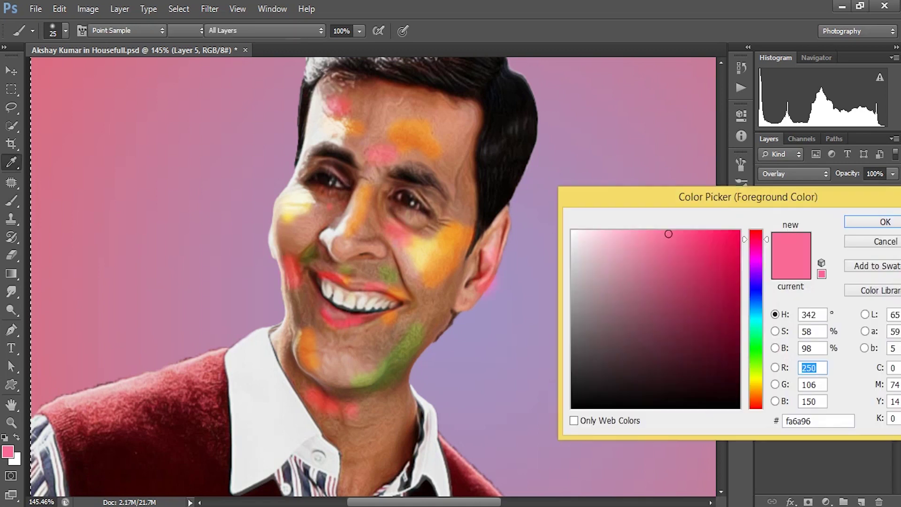
{"action": "left_click", "coordinate": [755, 400]}
{"action": "key", "text": "Return"}
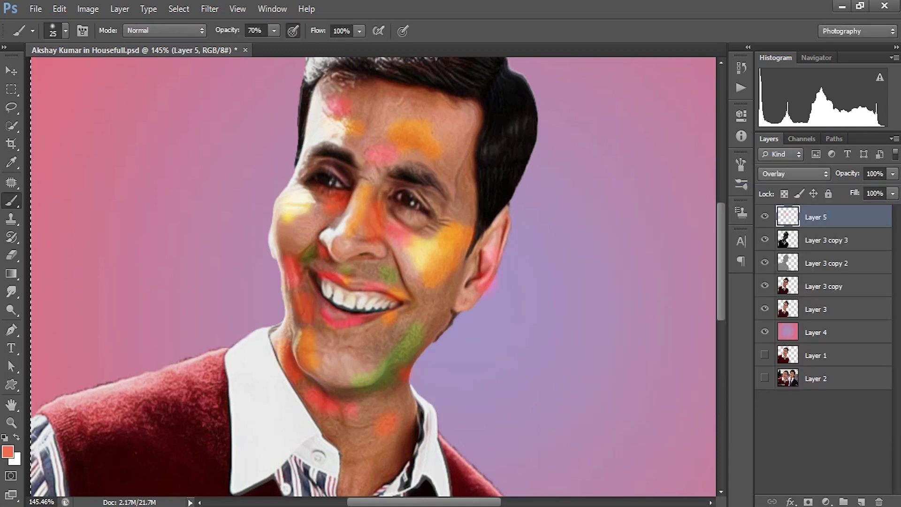
{"action": "scroll", "coordinate": [373, 282], "scroll_direction": "up", "scroll_amount": 3}
{"action": "left_click", "coordinate": [8, 451]}
{"action": "left_click", "coordinate": [748, 268]}
{"action": "key", "text": "Return"}
{"action": "left_click_drag", "start_coordinate": [314, 183], "coordinate": [359, 141]}
{"action": "scroll", "coordinate": [373, 282], "scroll_direction": "down", "scroll_amount": 3}
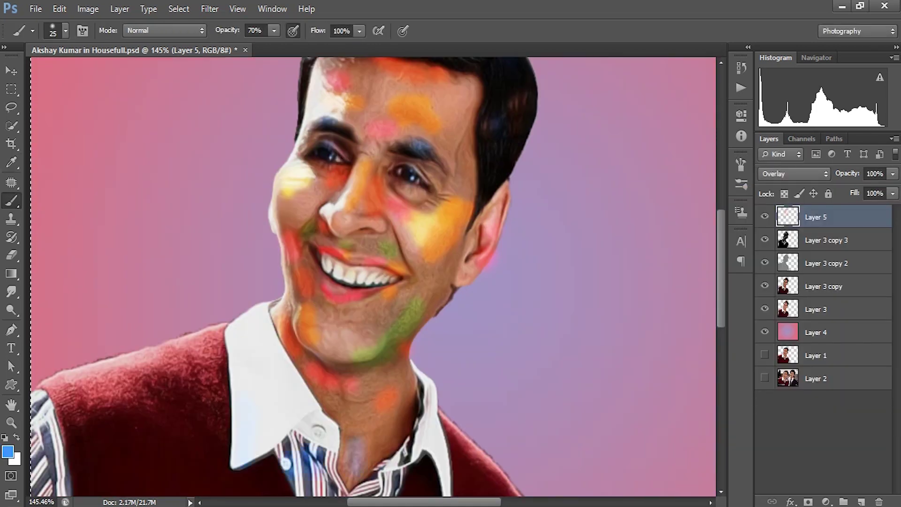
{"action": "scroll", "coordinate": [373, 281], "scroll_direction": "down", "scroll_amount": 2}
Step: Paint pink onto the sweater and clear the selection with Ctrl+D
{"action": "left_click", "coordinate": [7, 452]}
{"action": "key", "text": "Return"}
{"action": "left_click_drag", "start_coordinate": [141, 261], "coordinate": [176, 338]}
{"action": "left_click_drag", "start_coordinate": [70, 274], "coordinate": [133, 374]}
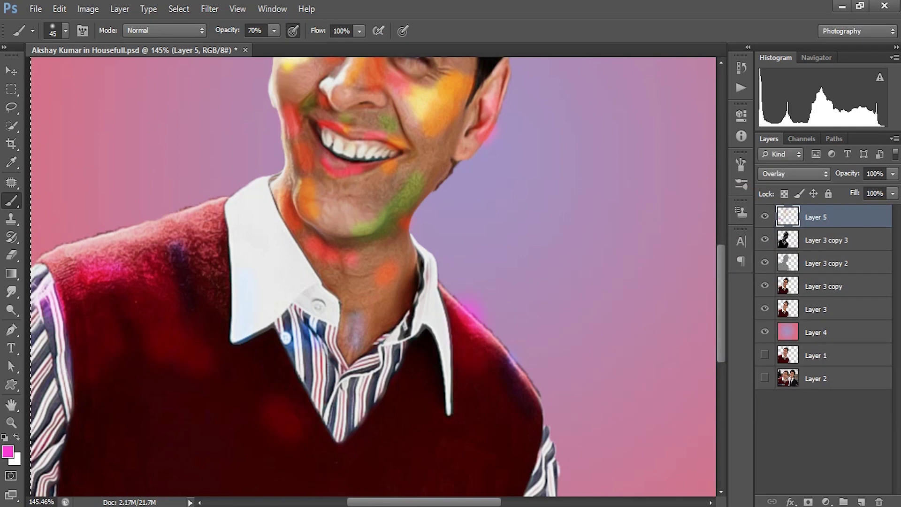
{"action": "left_click_drag", "start_coordinate": [367, 394], "coordinate": [415, 472]}
{"action": "key", "text": "v"}
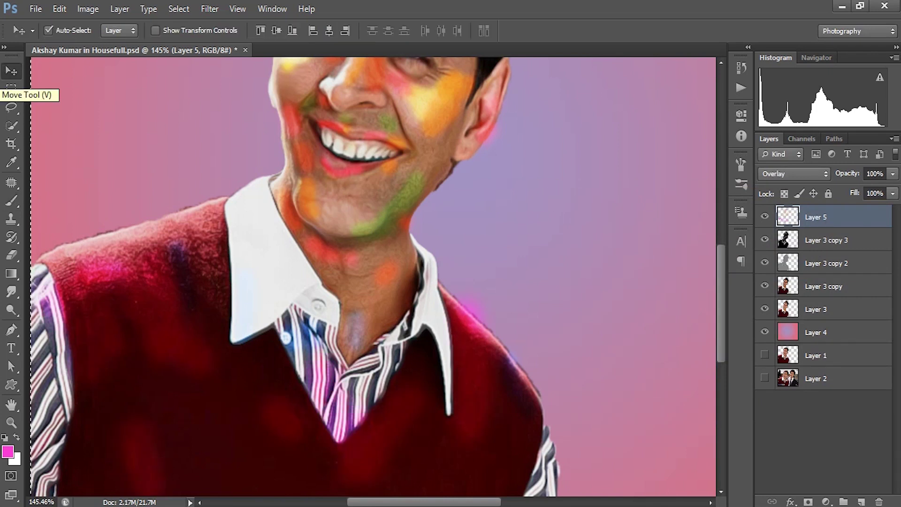
{"action": "key", "text": "ctrl+d"}
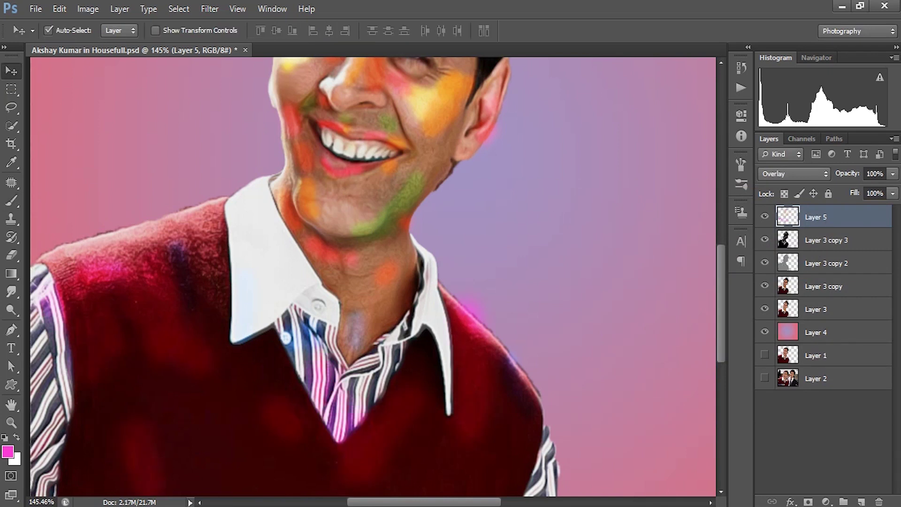
{"action": "scroll", "coordinate": [374, 282], "scroll_direction": "up", "scroll_amount": 3}
{"action": "scroll", "coordinate": [373, 282], "scroll_direction": "up", "scroll_amount": 2}
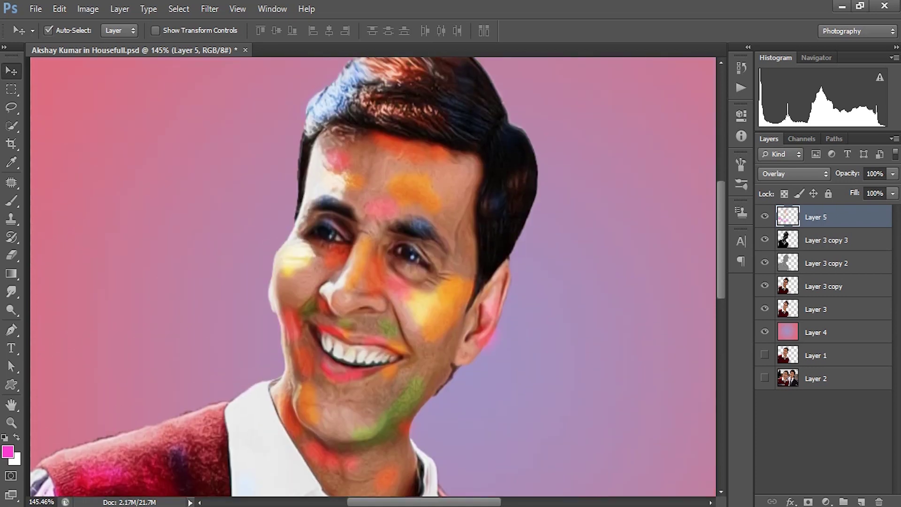
{"action": "scroll", "coordinate": [374, 275], "scroll_direction": "up", "scroll_amount": 2}
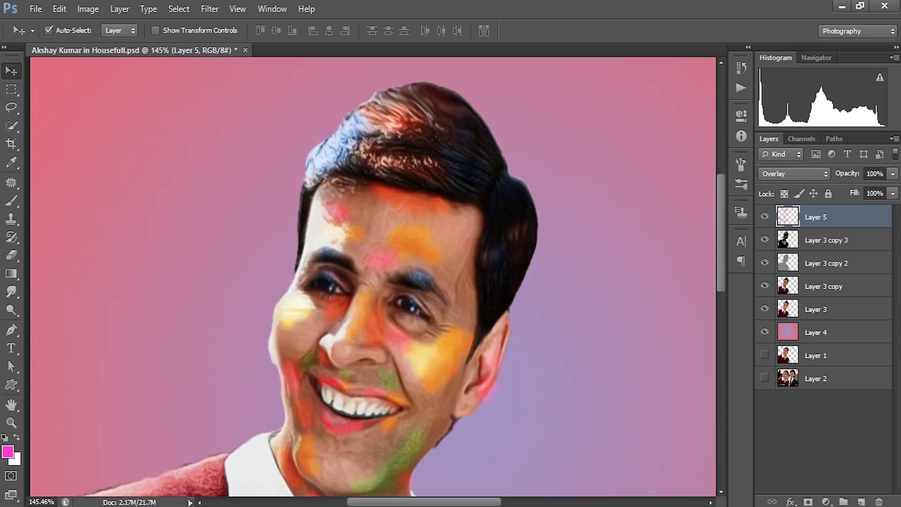
Step: Apply a 10-pixel Gaussian Blur to the colour tint layer
{"action": "left_click", "coordinate": [211, 9]}
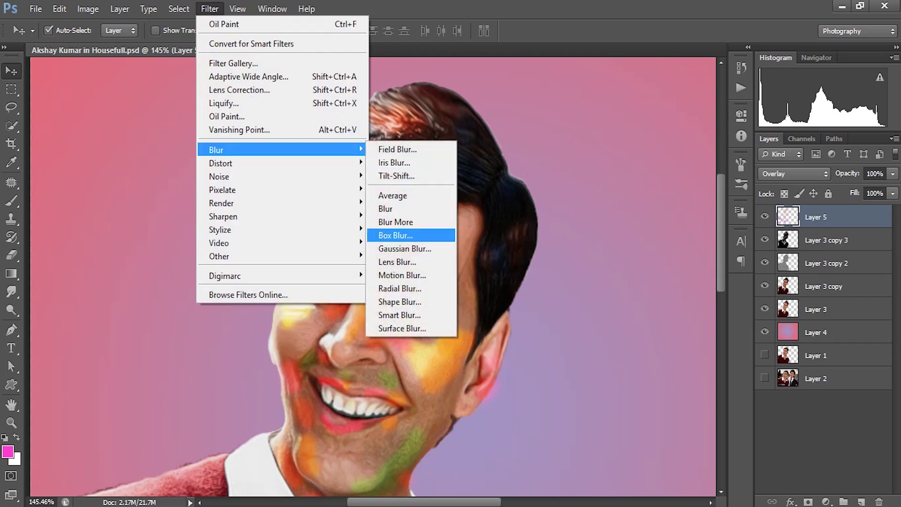
{"action": "left_click", "coordinate": [405, 249]}
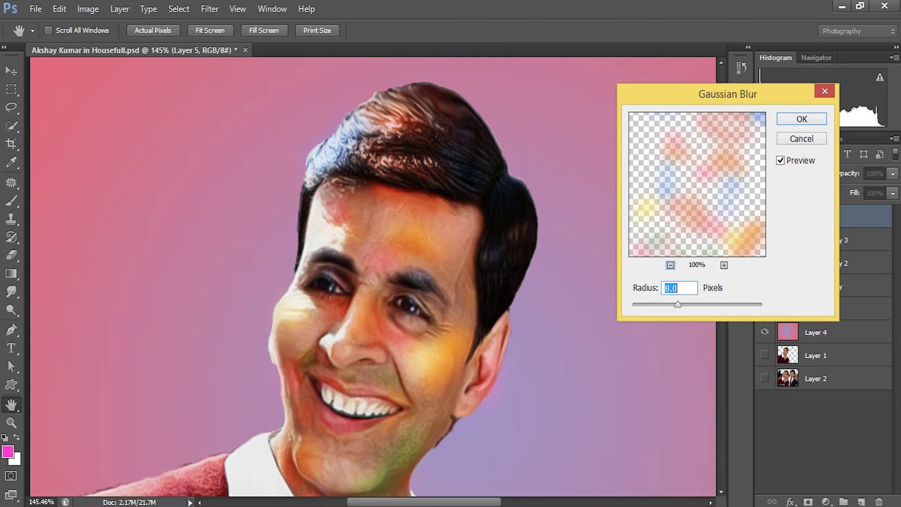
{"action": "type", "text": "10"}
{"action": "key", "text": "Return"}
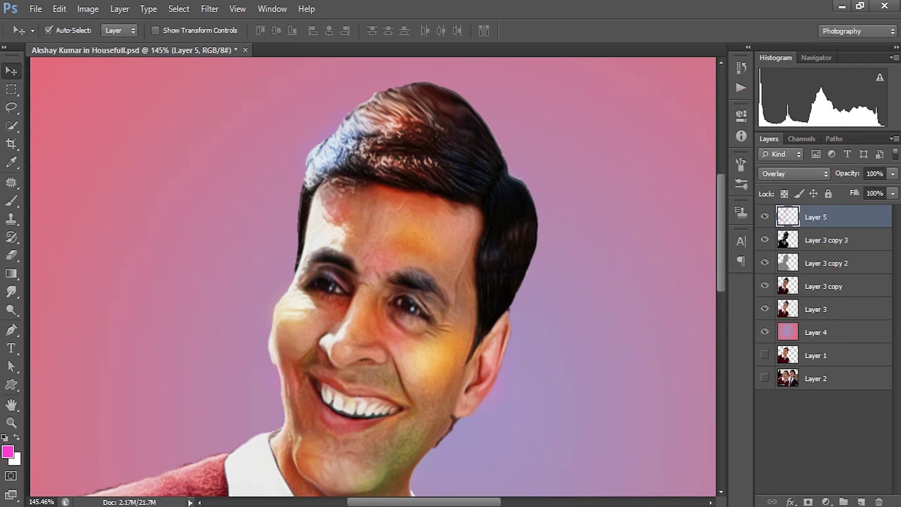
Step: Try Soft Light and Vivid Light blending on the tint layer, fitting the image on screen
{"action": "left_click", "coordinate": [794, 174]}
{"action": "left_click", "coordinate": [774, 181]}
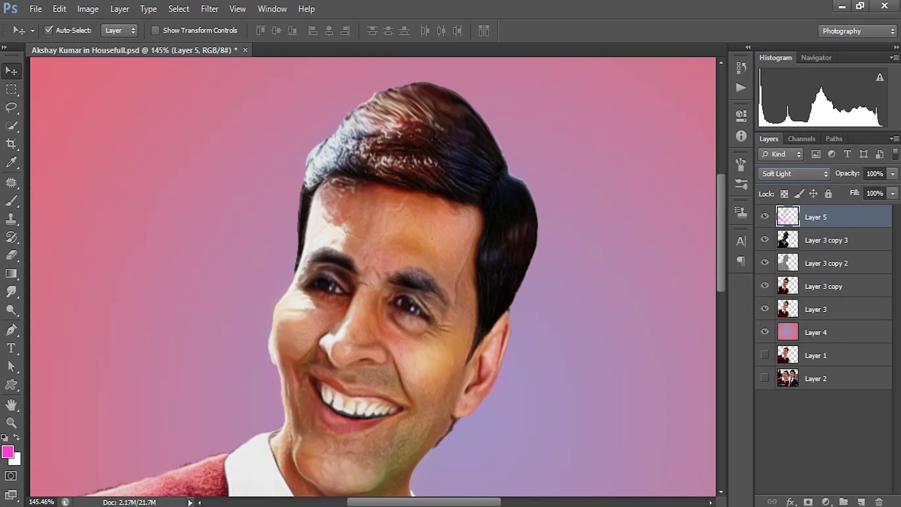
{"action": "key", "text": "h"}
{"action": "key", "text": "ctrl+0"}
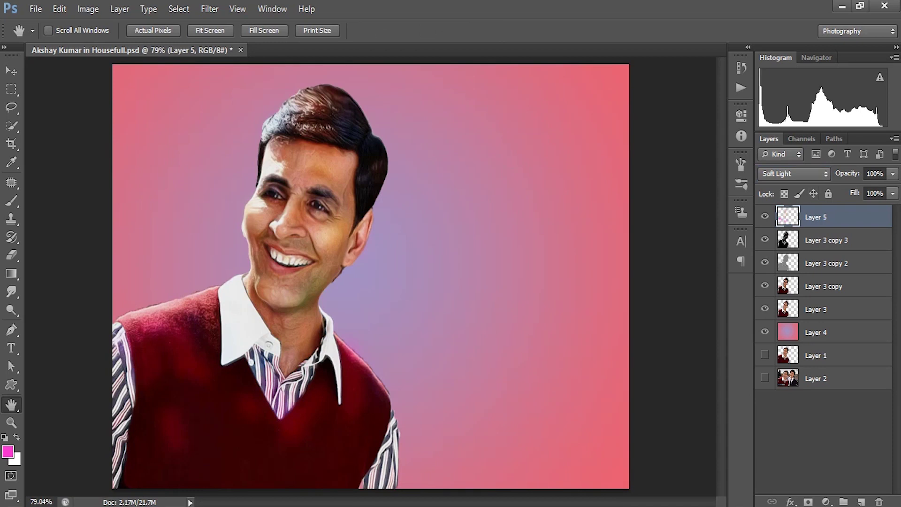
{"action": "left_click", "coordinate": [794, 173]}
{"action": "key", "text": "Return"}
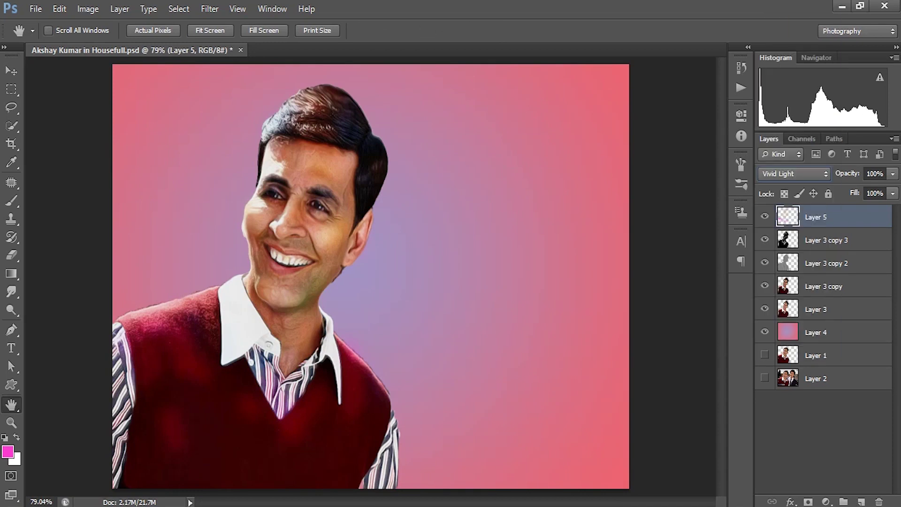
Step: Return the tint layer to Overlay blending at 60% opacity
{"action": "left_click", "coordinate": [794, 174]}
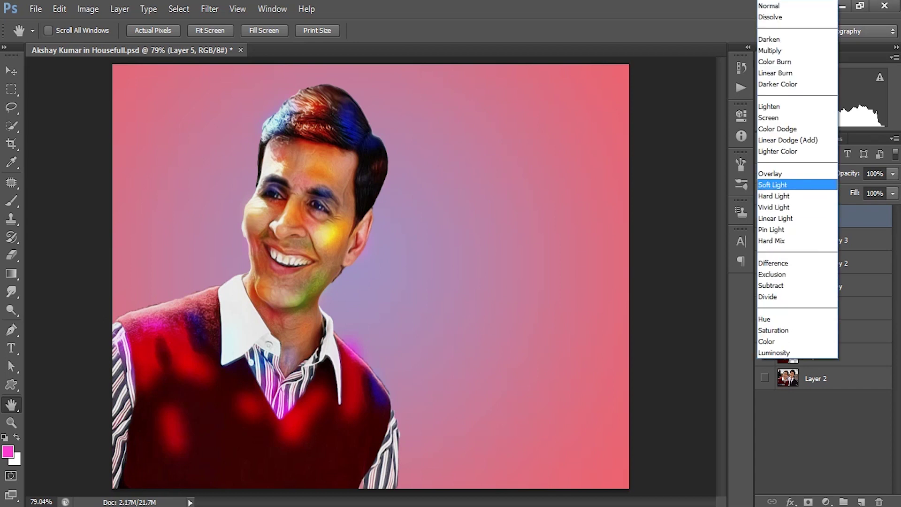
{"action": "key", "text": "Up"}
{"action": "key", "text": "Return"}
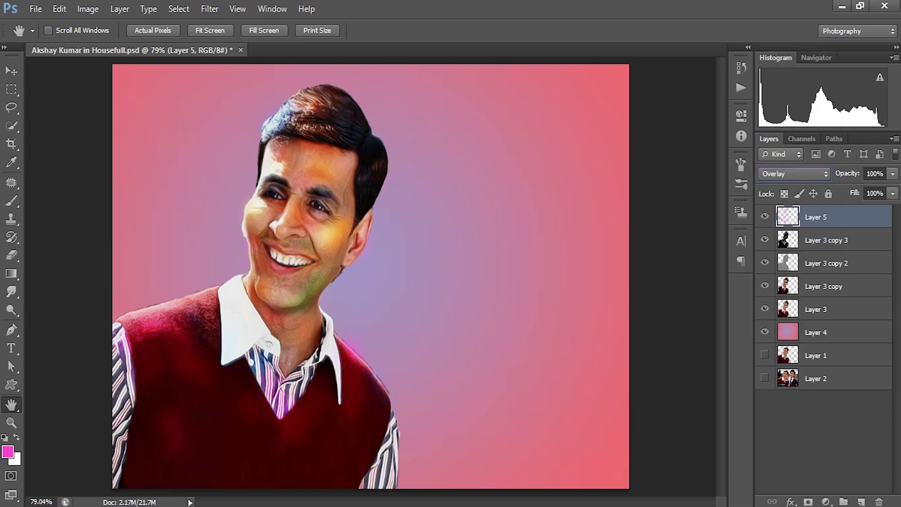
{"action": "key", "text": "Tab"}
{"action": "type", "text": "60"}
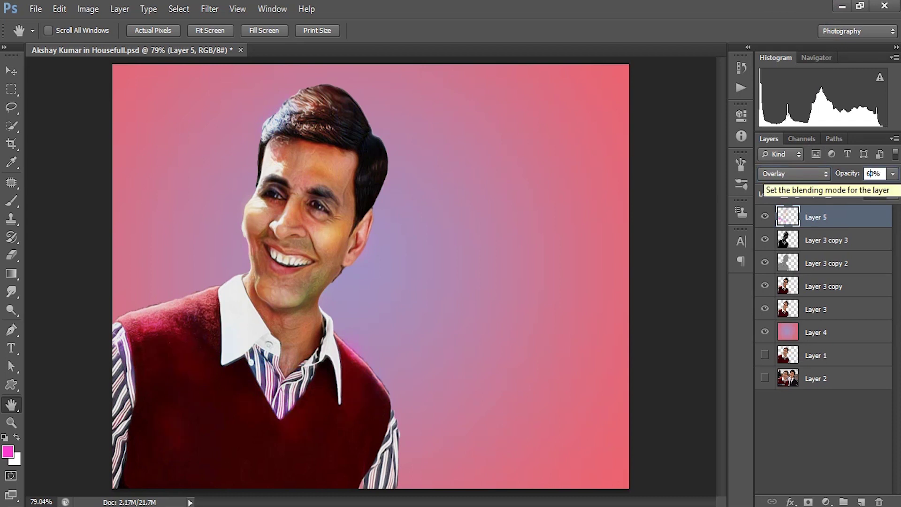
{"action": "key", "text": "Return"}
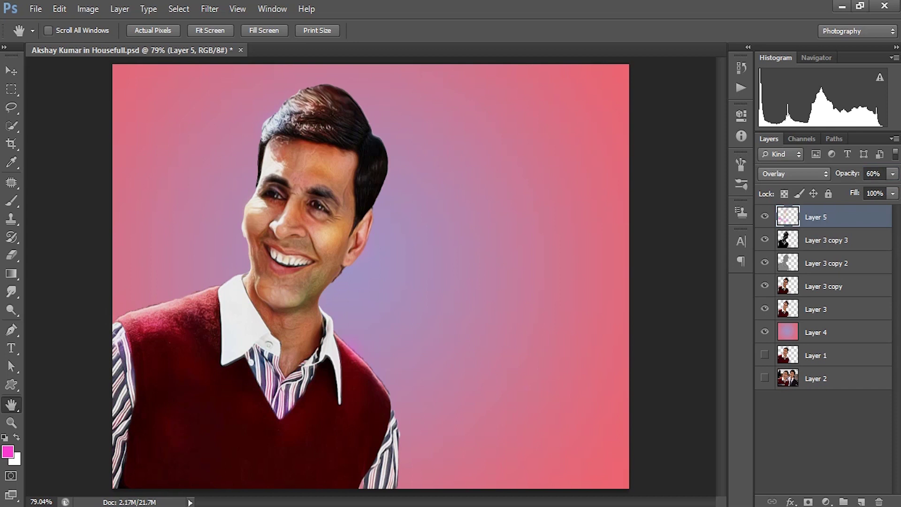
{"action": "key", "text": "z"}
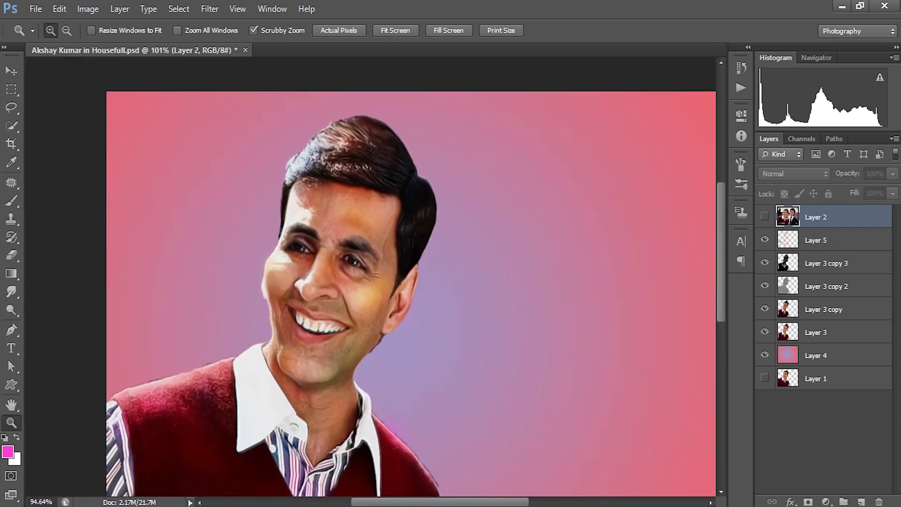
{"action": "left_click_drag", "start_coordinate": [352, 223], "coordinate": [374, 215]}
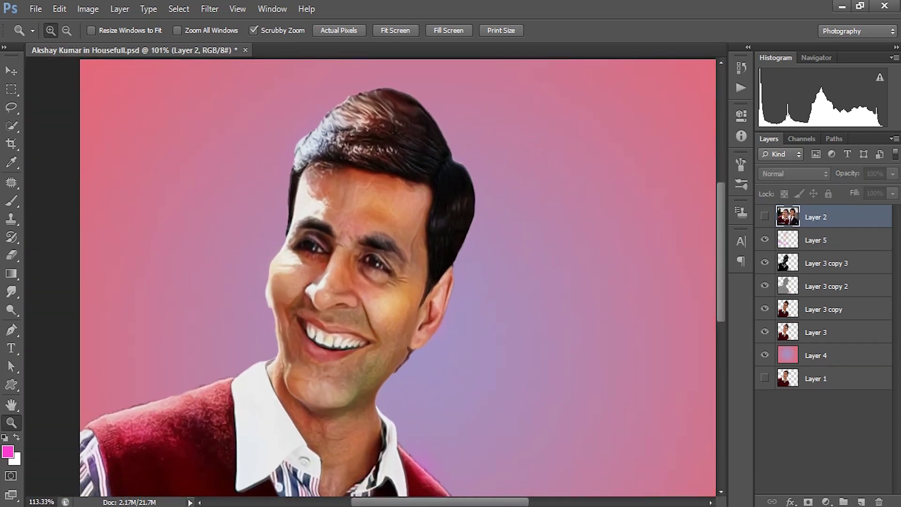
{"action": "left_click", "coordinate": [765, 217]}
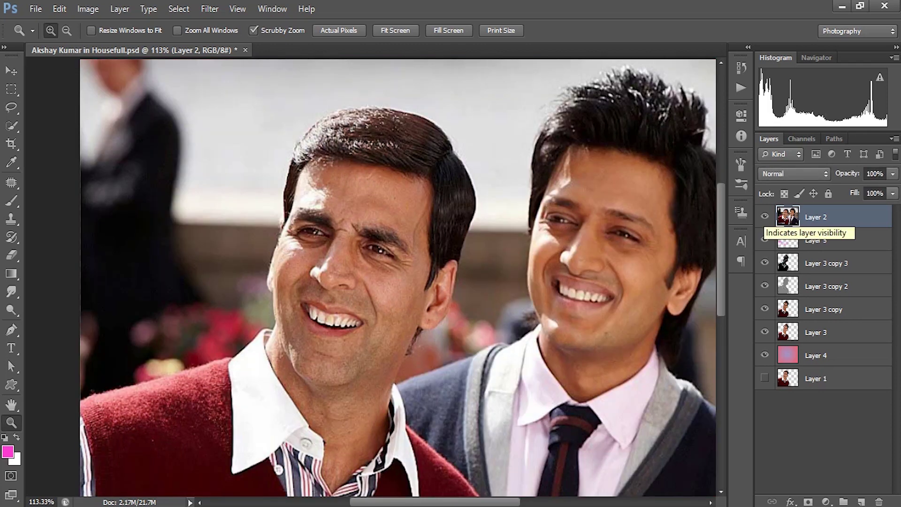
{"action": "left_click", "coordinate": [765, 217]}
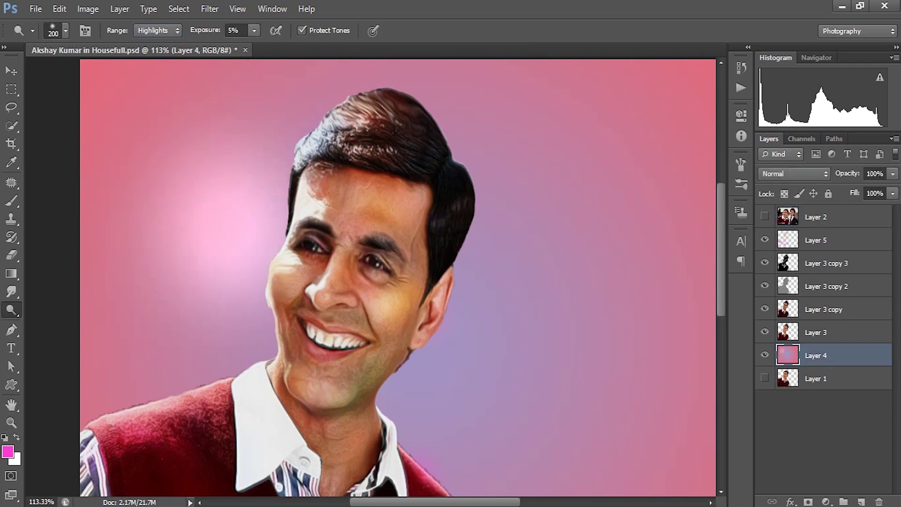
Step: Dodge the background to the left of the face to brighten it
{"action": "left_click_drag", "start_coordinate": [282, 134], "coordinate": [246, 367]}
{"action": "left_click_drag", "start_coordinate": [232, 169], "coordinate": [310, 91]}
{"action": "left_click_drag", "start_coordinate": [253, 331], "coordinate": [225, 373]}
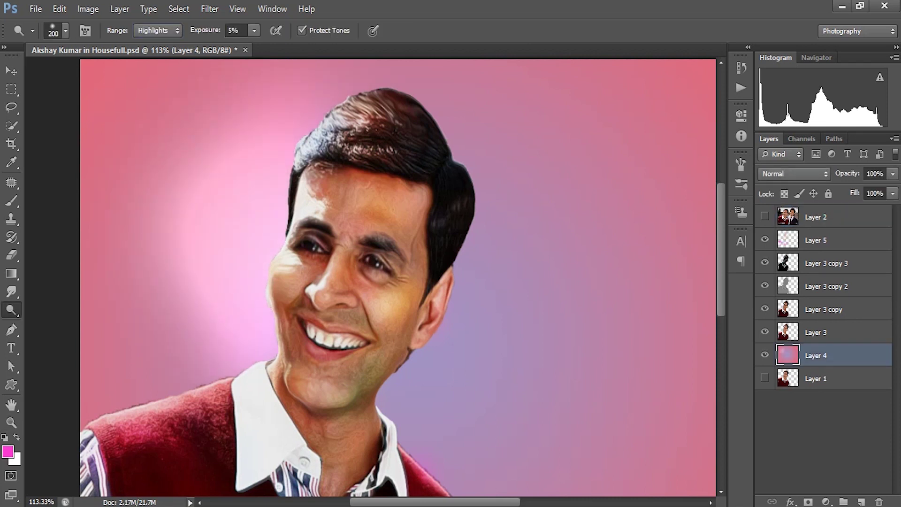
{"action": "left_click_drag", "start_coordinate": [289, 77], "coordinate": [141, 366]}
{"action": "left_click_drag", "start_coordinate": [211, 302], "coordinate": [176, 380]}
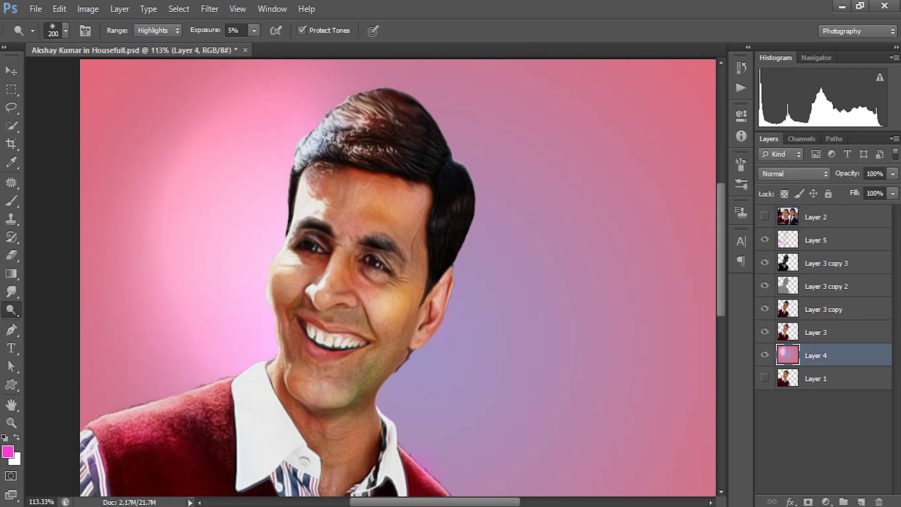
Step: Burn the outer background edges with the Burn tool at Shadows, 175 px, 28%
{"action": "right_click", "coordinate": [11, 309]}
{"action": "left_click", "coordinate": [64, 318]}
{"action": "right_click", "coordinate": [11, 309]}
{"action": "left_click", "coordinate": [64, 318]}
{"action": "key", "text": "bracketright"}
{"action": "key", "text": "bracketright"}
{"action": "key", "text": "bracketright"}
{"action": "scroll", "coordinate": [398, 278], "scroll_direction": "down", "scroll_amount": 3}
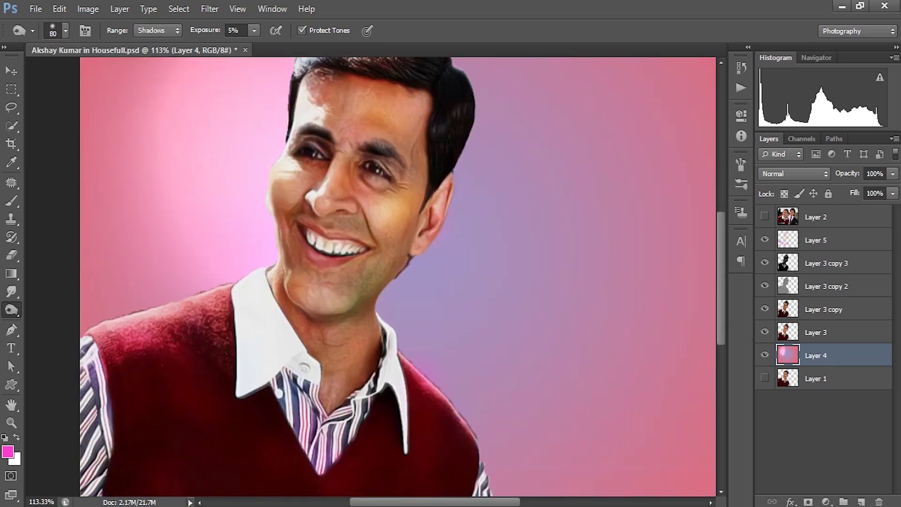
{"action": "key", "text": "bracketright"}
{"action": "key", "text": "bracketright"}
{"action": "key", "text": "bracketright"}
{"action": "key", "text": "2"}
{"action": "key", "text": "8"}
{"action": "left_click_drag", "start_coordinate": [690, 465], "coordinate": [436, 352]}
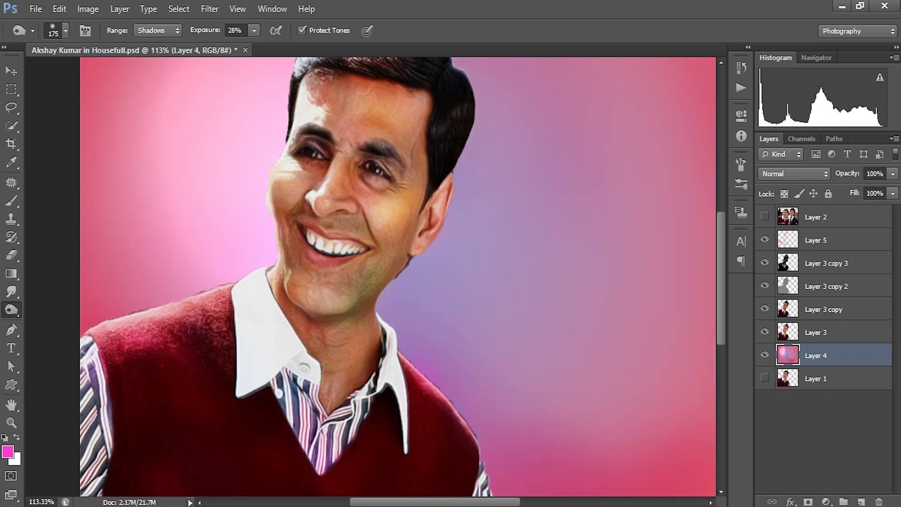
{"action": "key", "text": "h"}
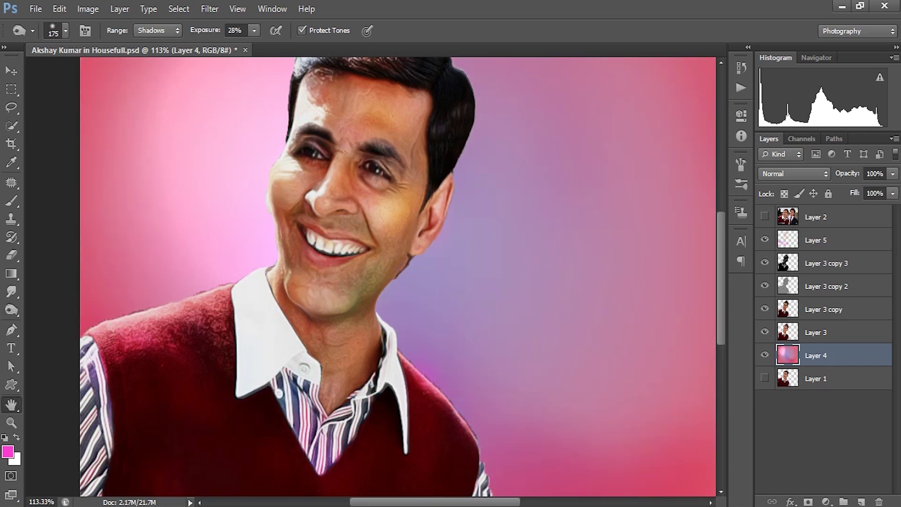
{"action": "key", "text": "ctrl+0"}
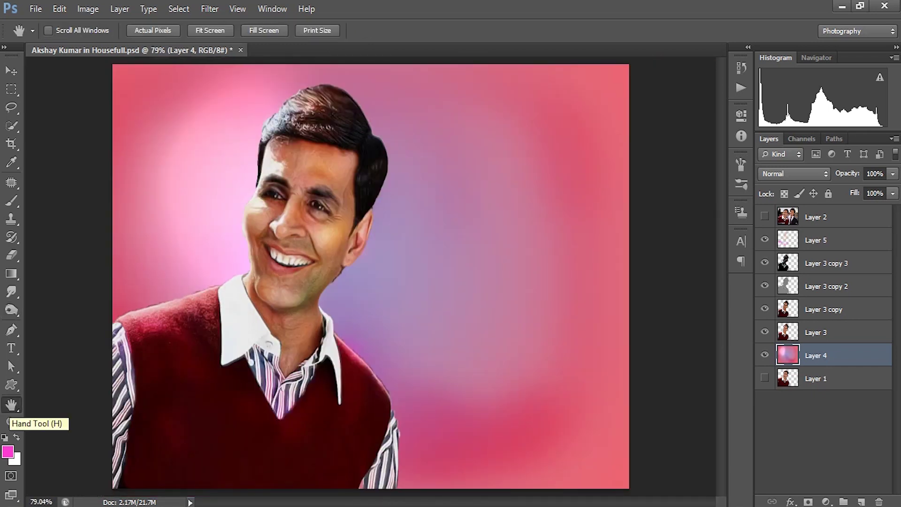